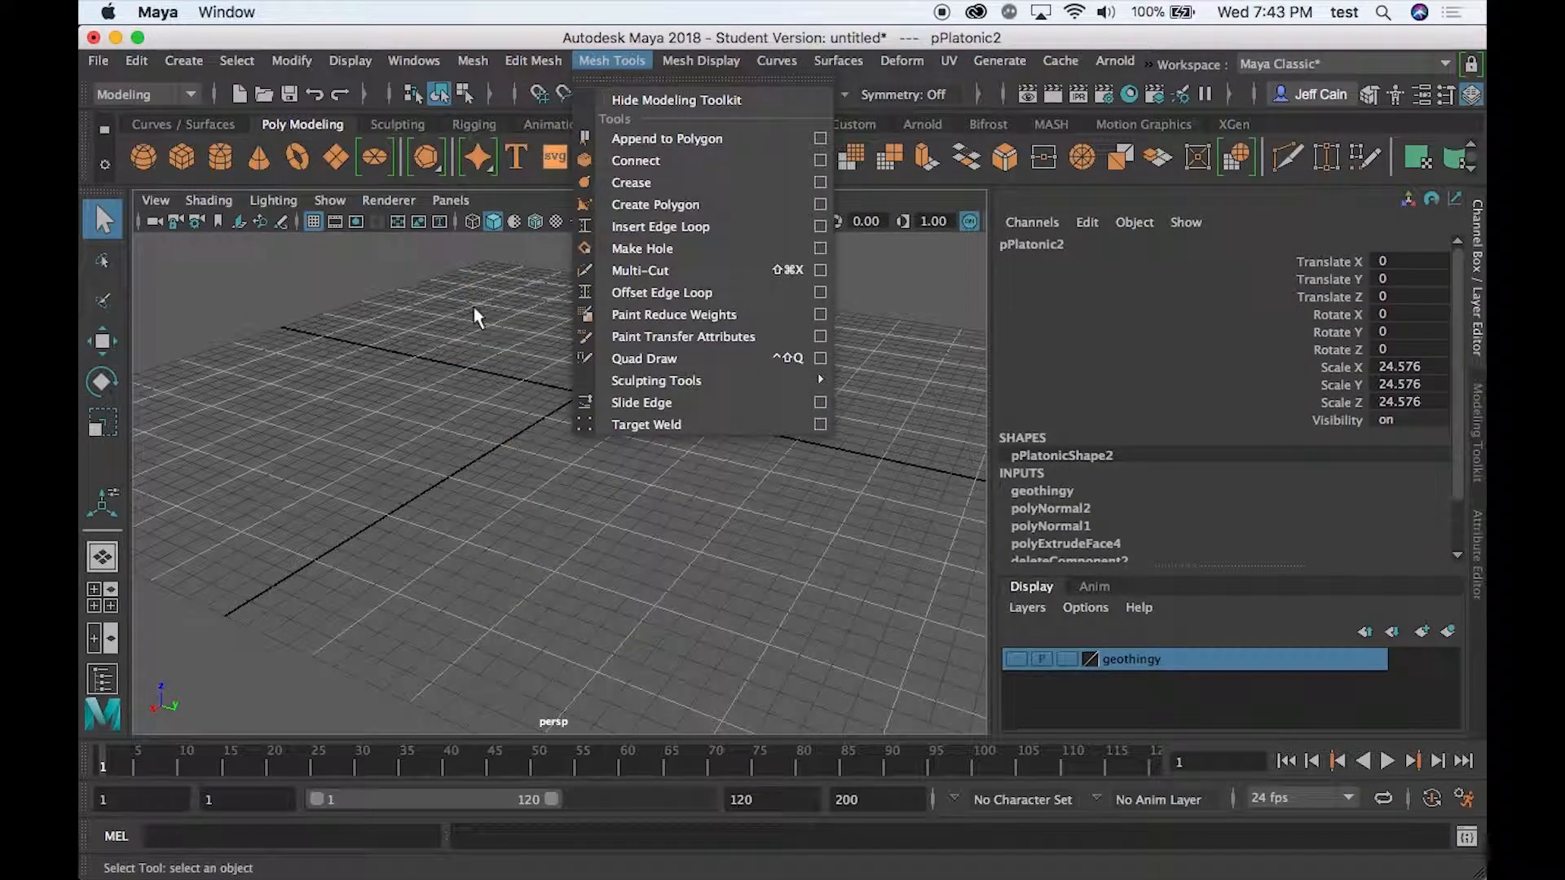
- Create a polygon cube freehand on the grid, positioned at about X 90, Y -35
left_click(478, 316)
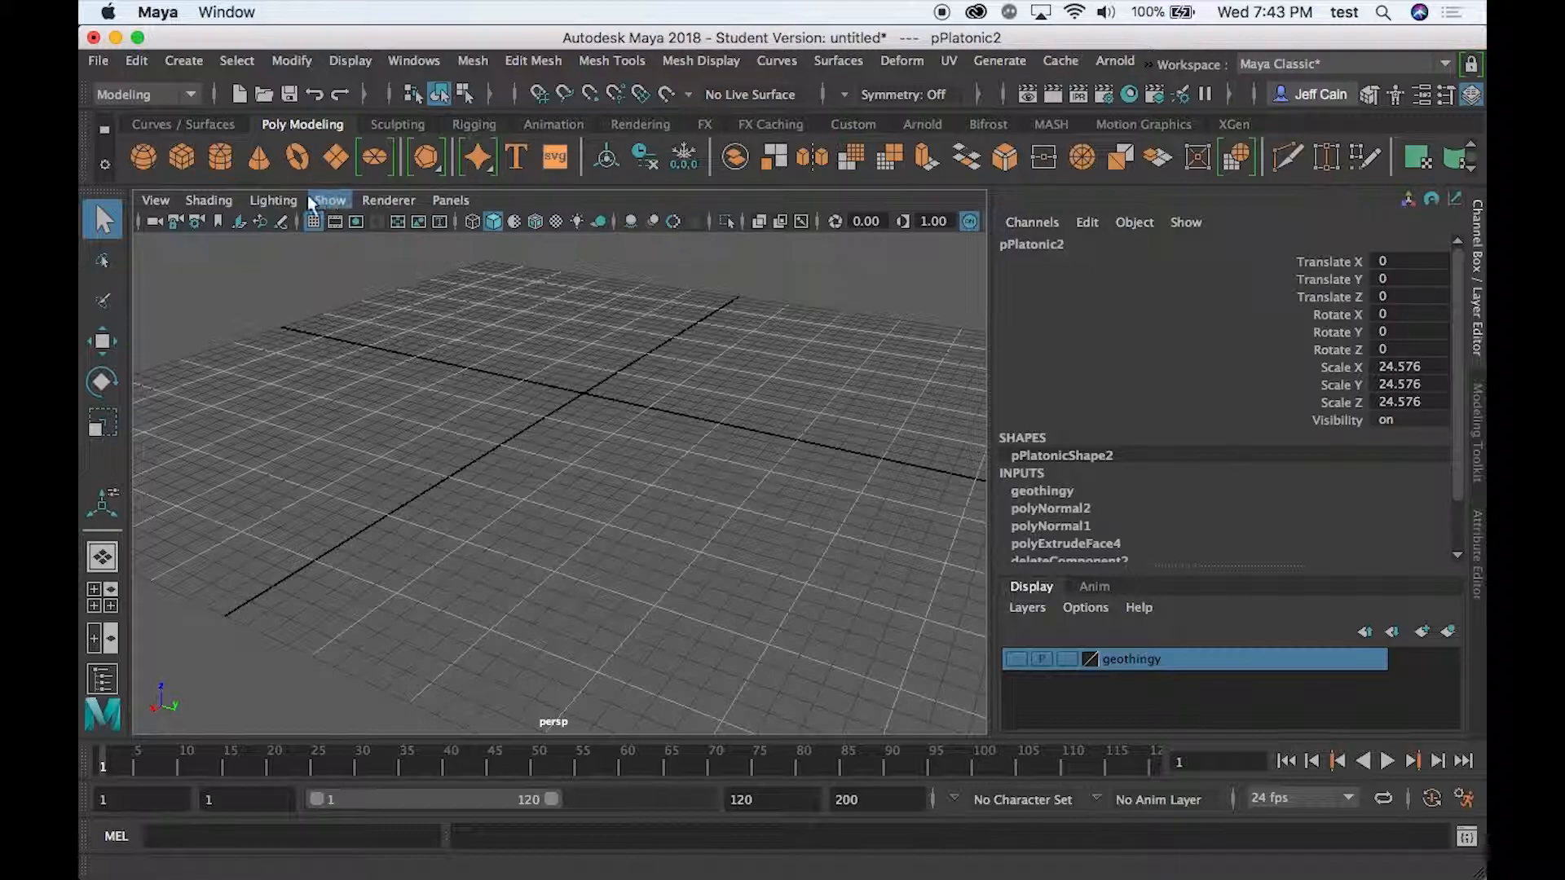
left_click(180, 157)
left_click_drag(236, 473, 311, 355)
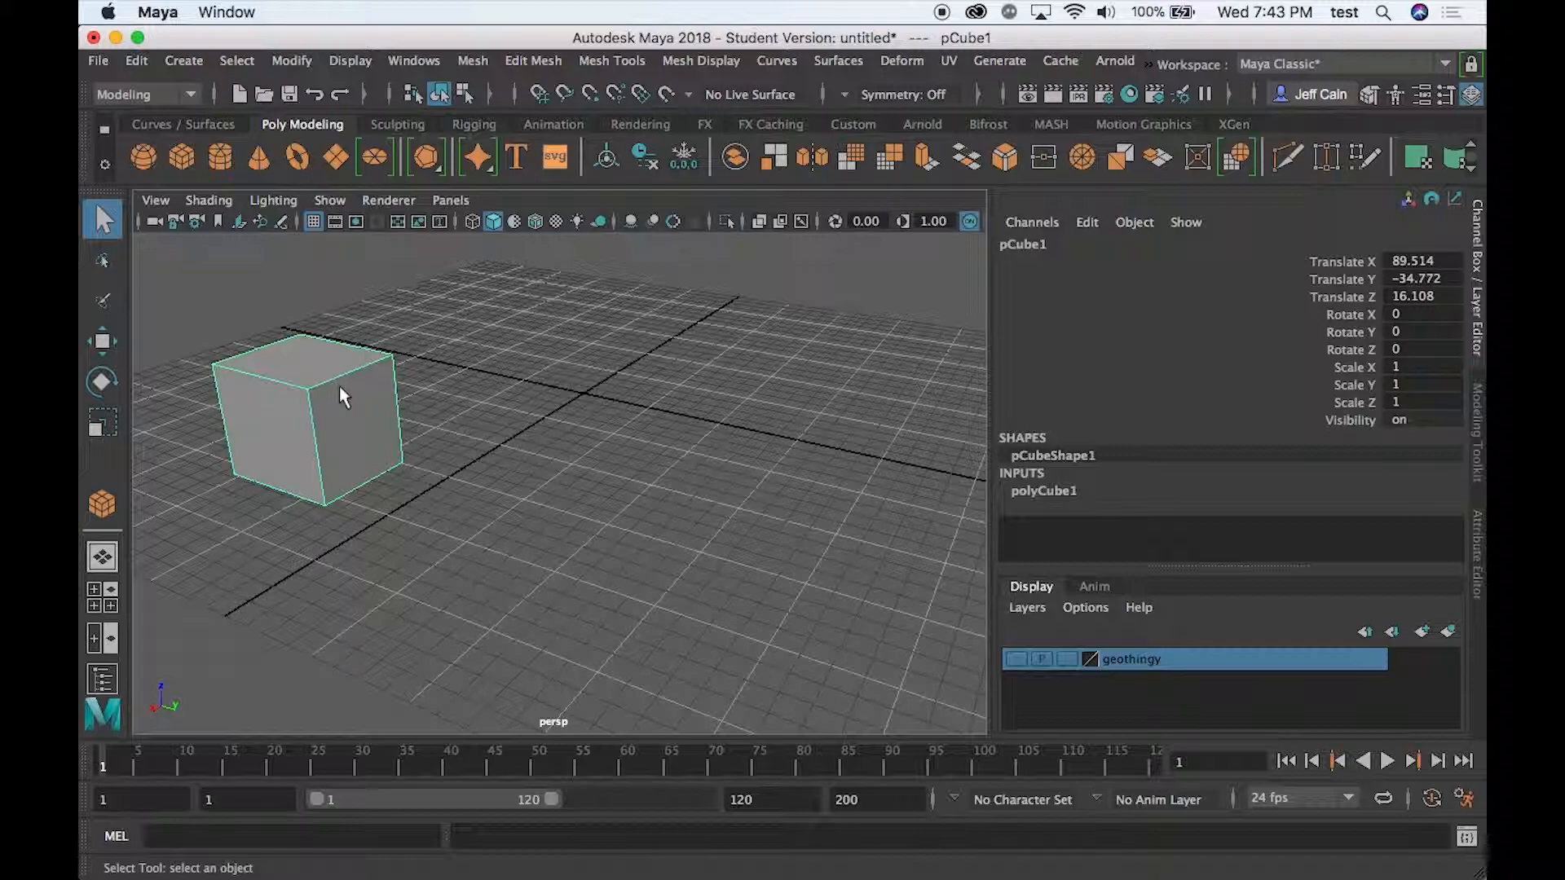
- Duplicate the cube four times, spacing the copies in a row along the X axis from about X 31 to X -132
key("super+d")
key("w")
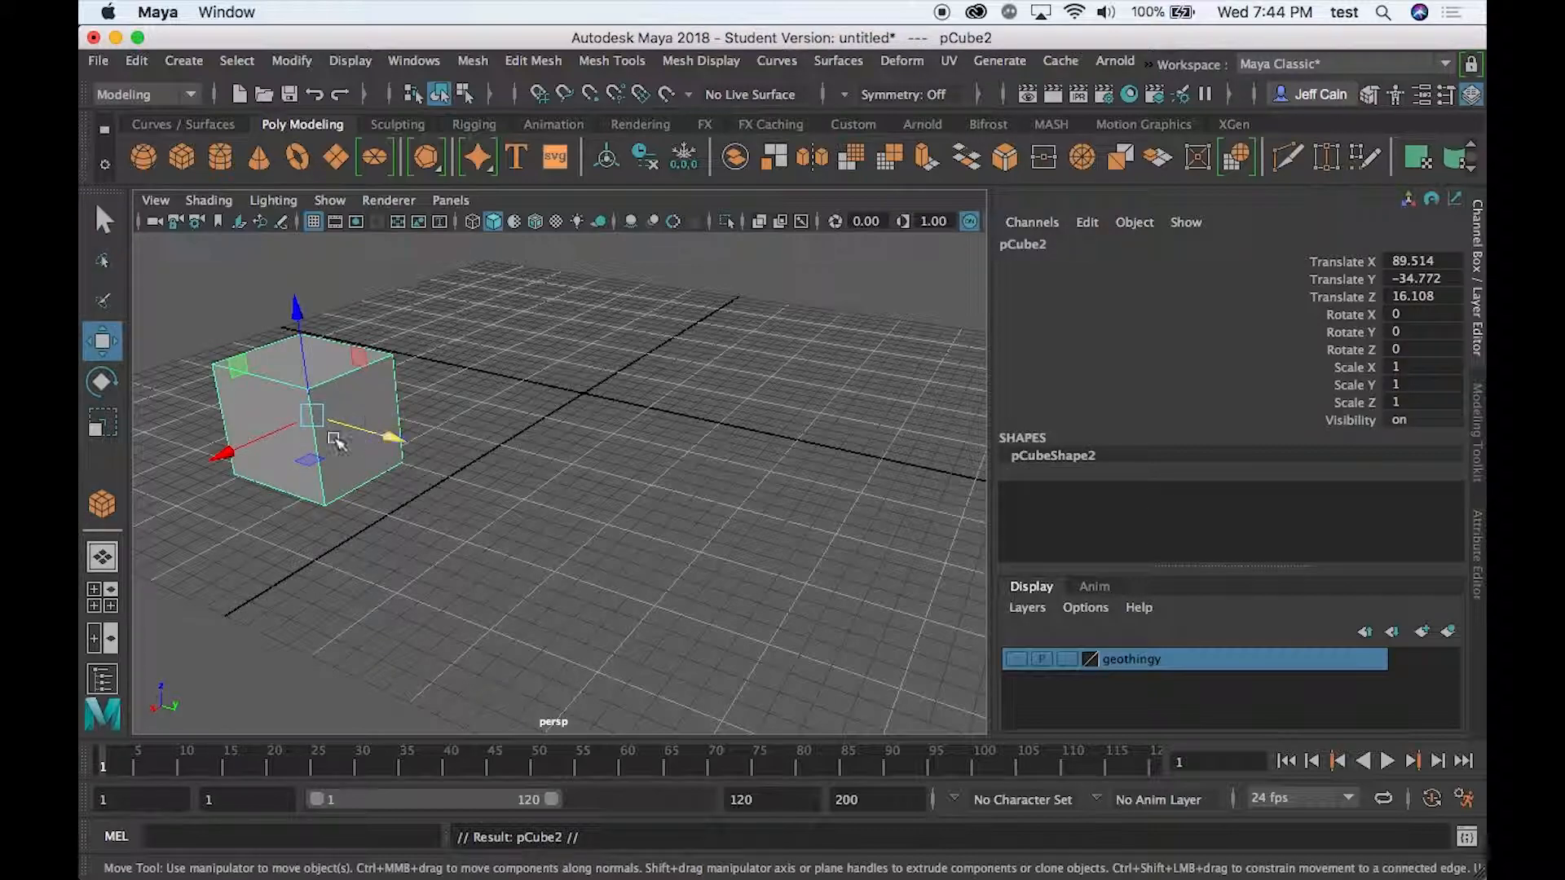
left_click_drag(233, 448, 611, 281)
key("ctrl+d")
key("ctrl+d")
key("ctrl+d")
left_click_drag(674, 552, 533, 556, "alt")
middle_click_drag(616, 511, 556, 512, "alt")
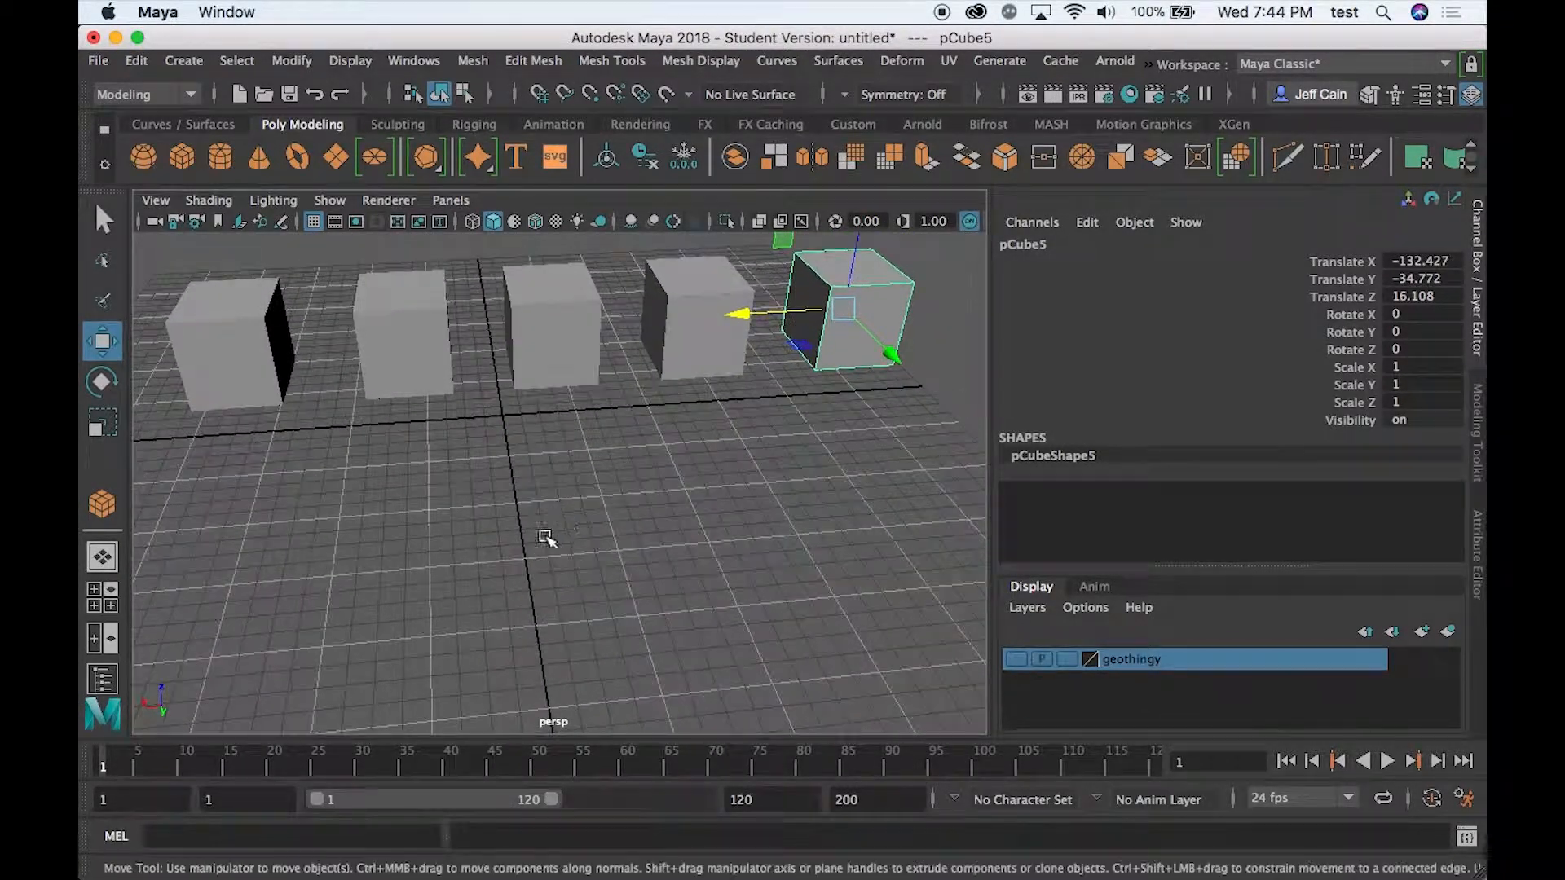
left_click(350, 522)
left_click(259, 385)
left_click(413, 379)
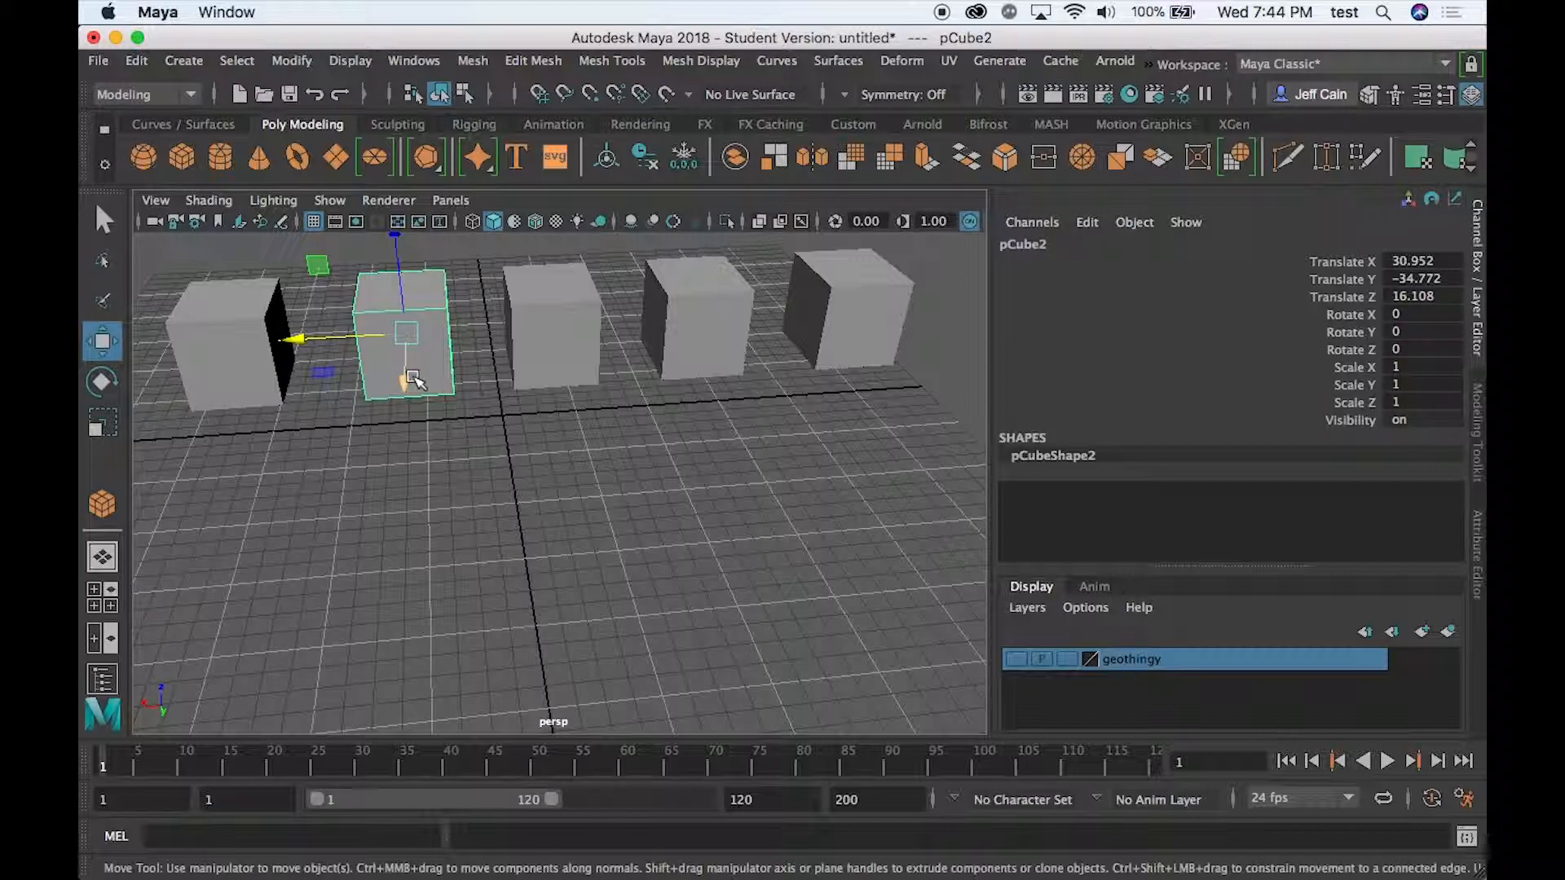
left_click(417, 459)
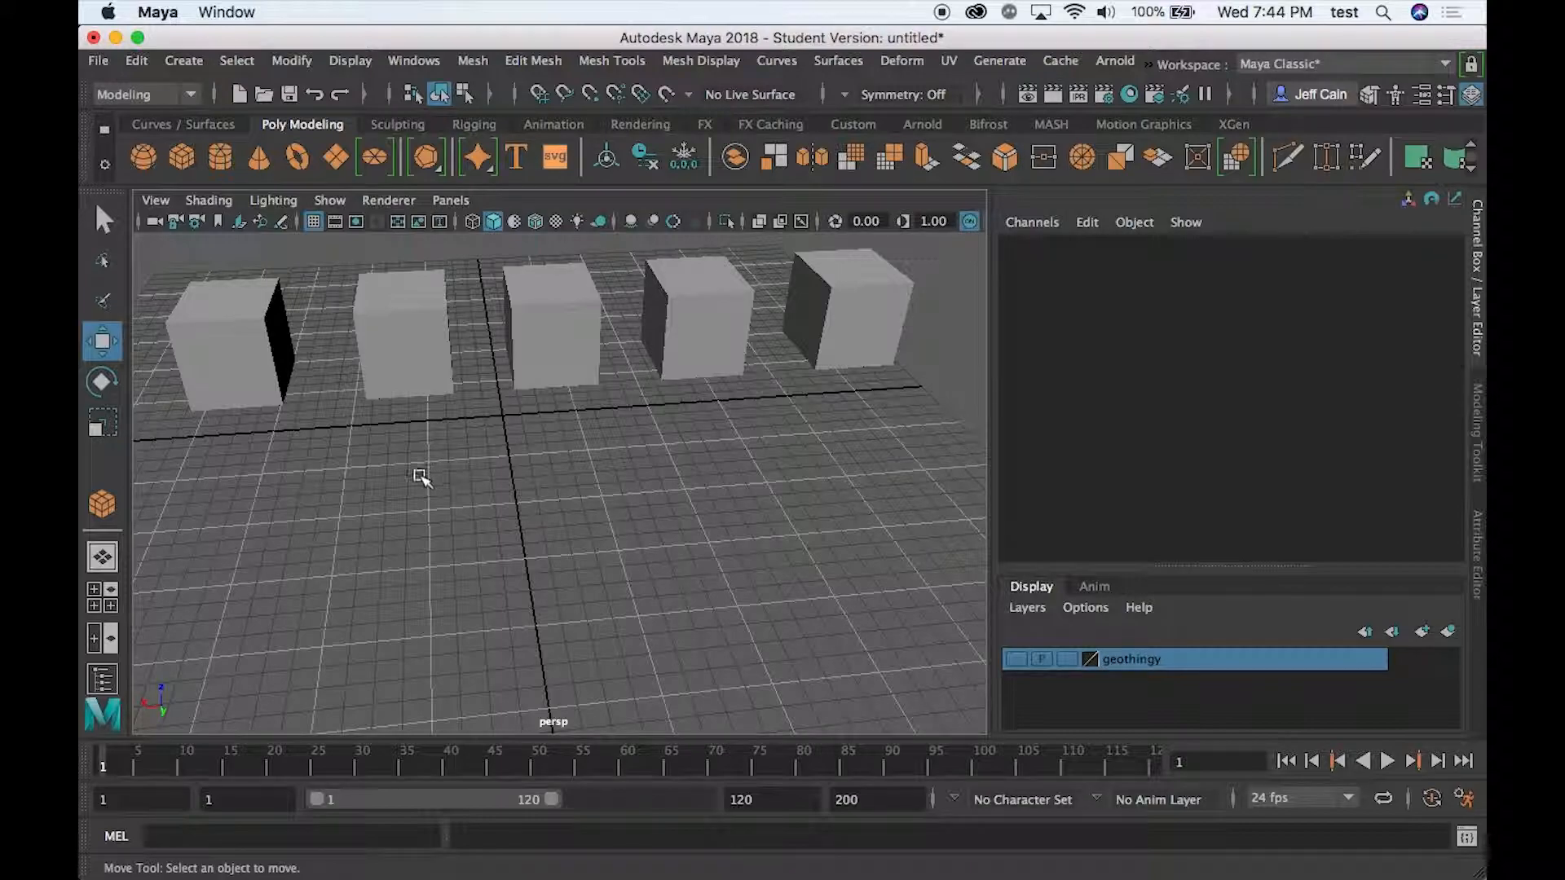
left_click(418, 337)
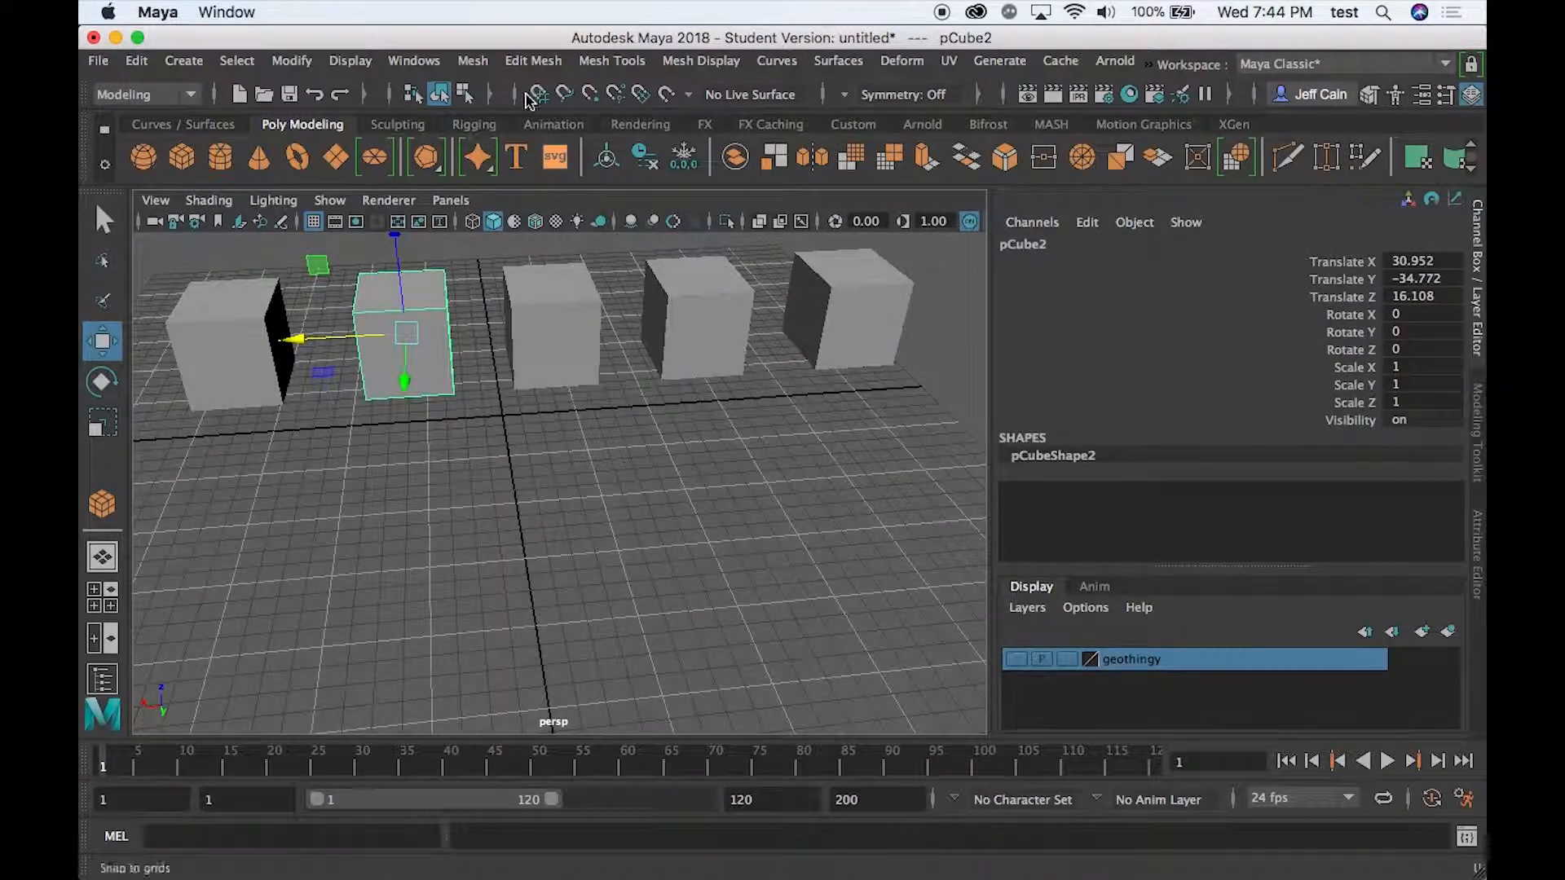
left_click(475, 62)
mouse_move(519, 66)
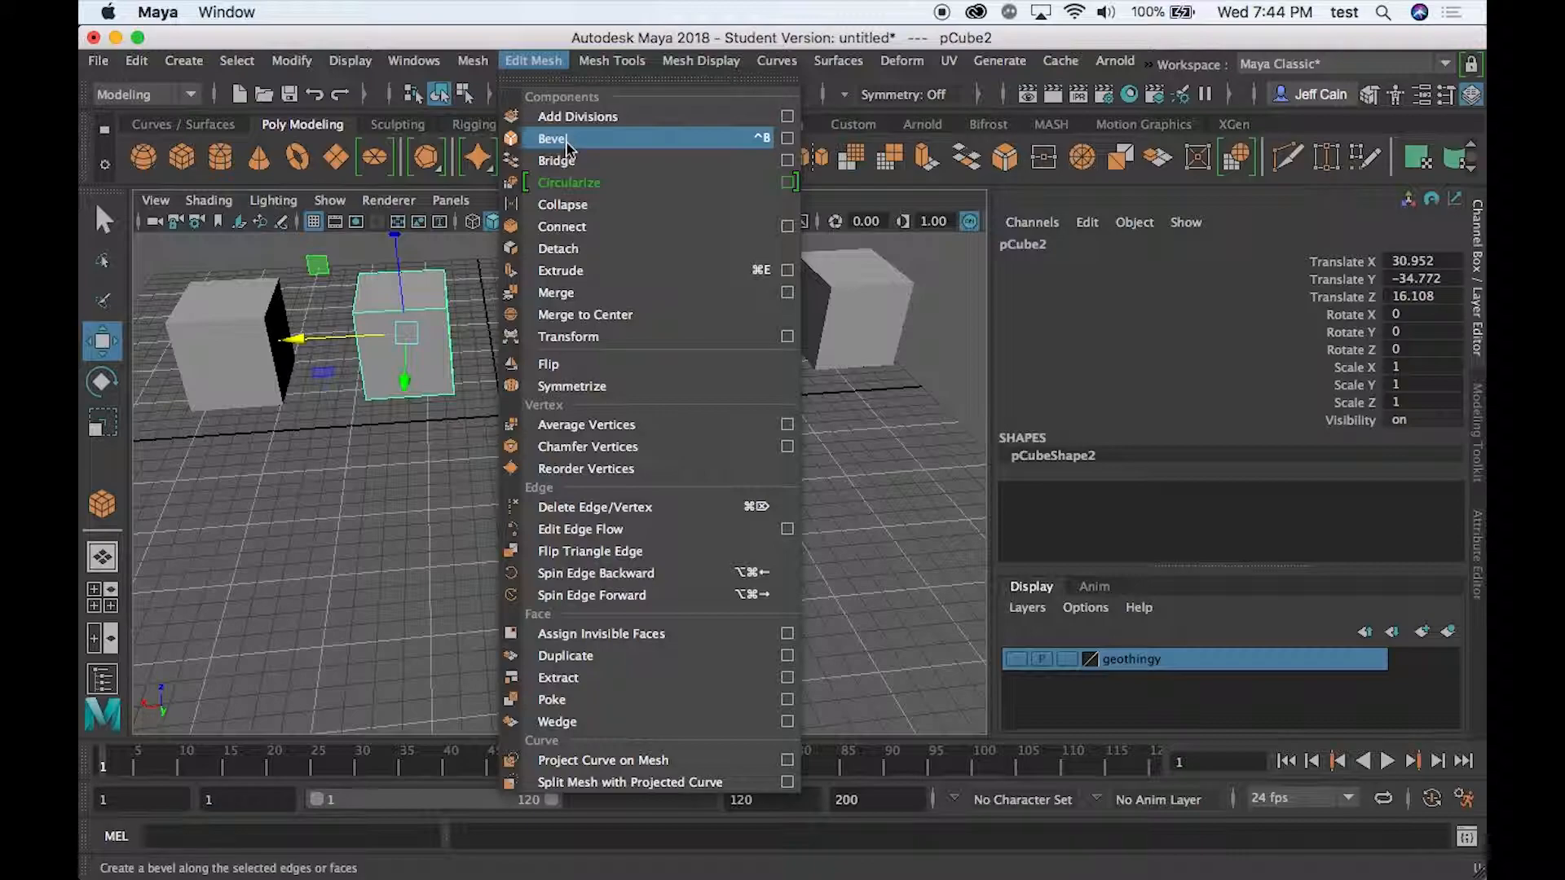
left_click(377, 501)
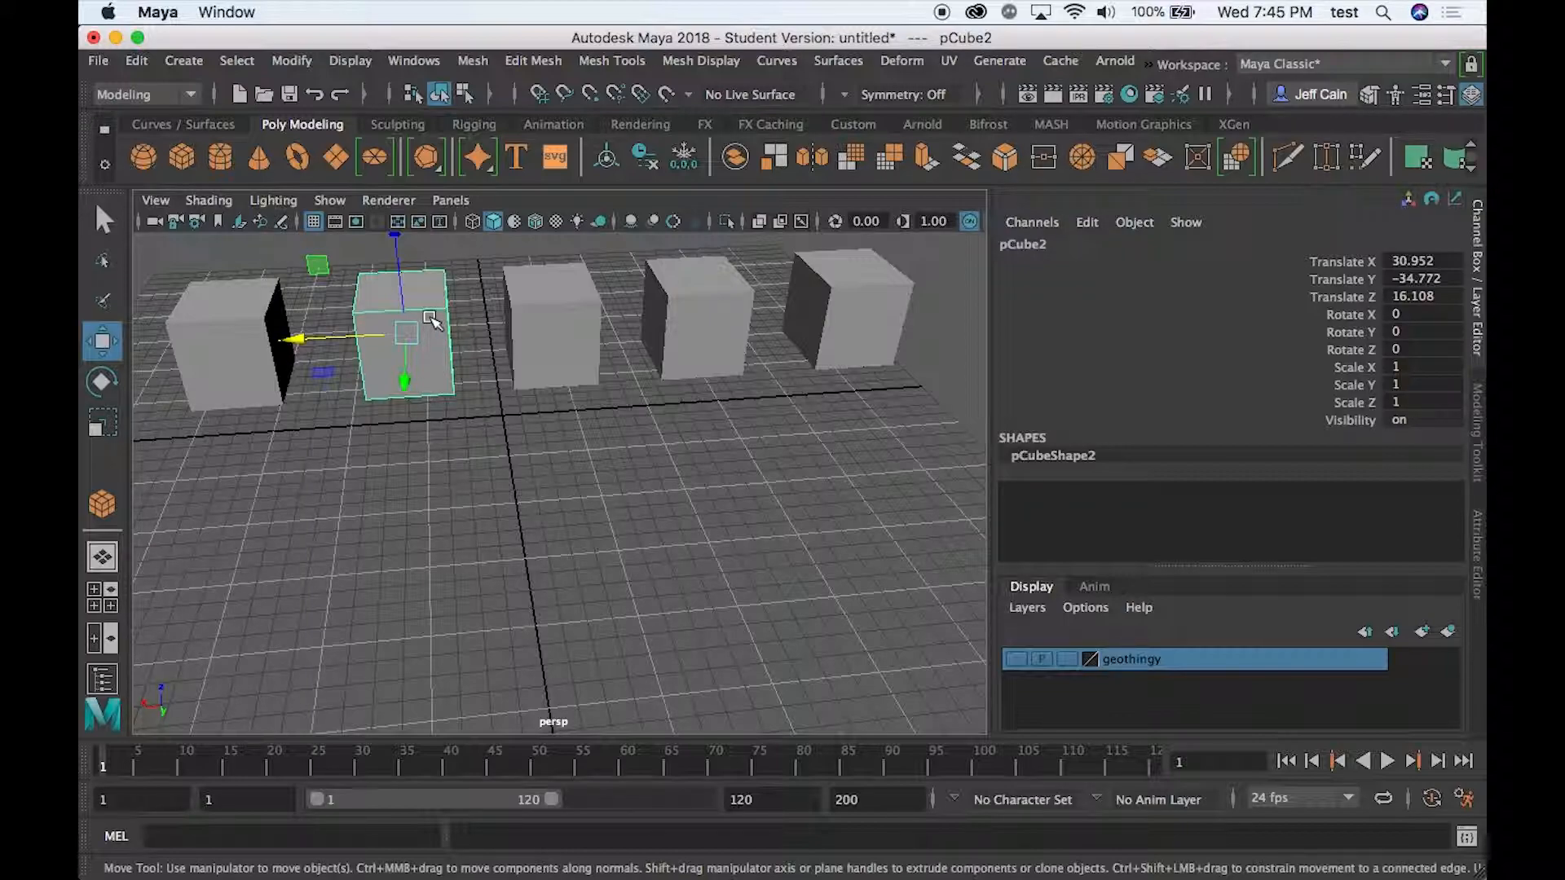
- Bevel only the top front edge of the second cube in the row
right_click_drag(429, 224, 422, 178)
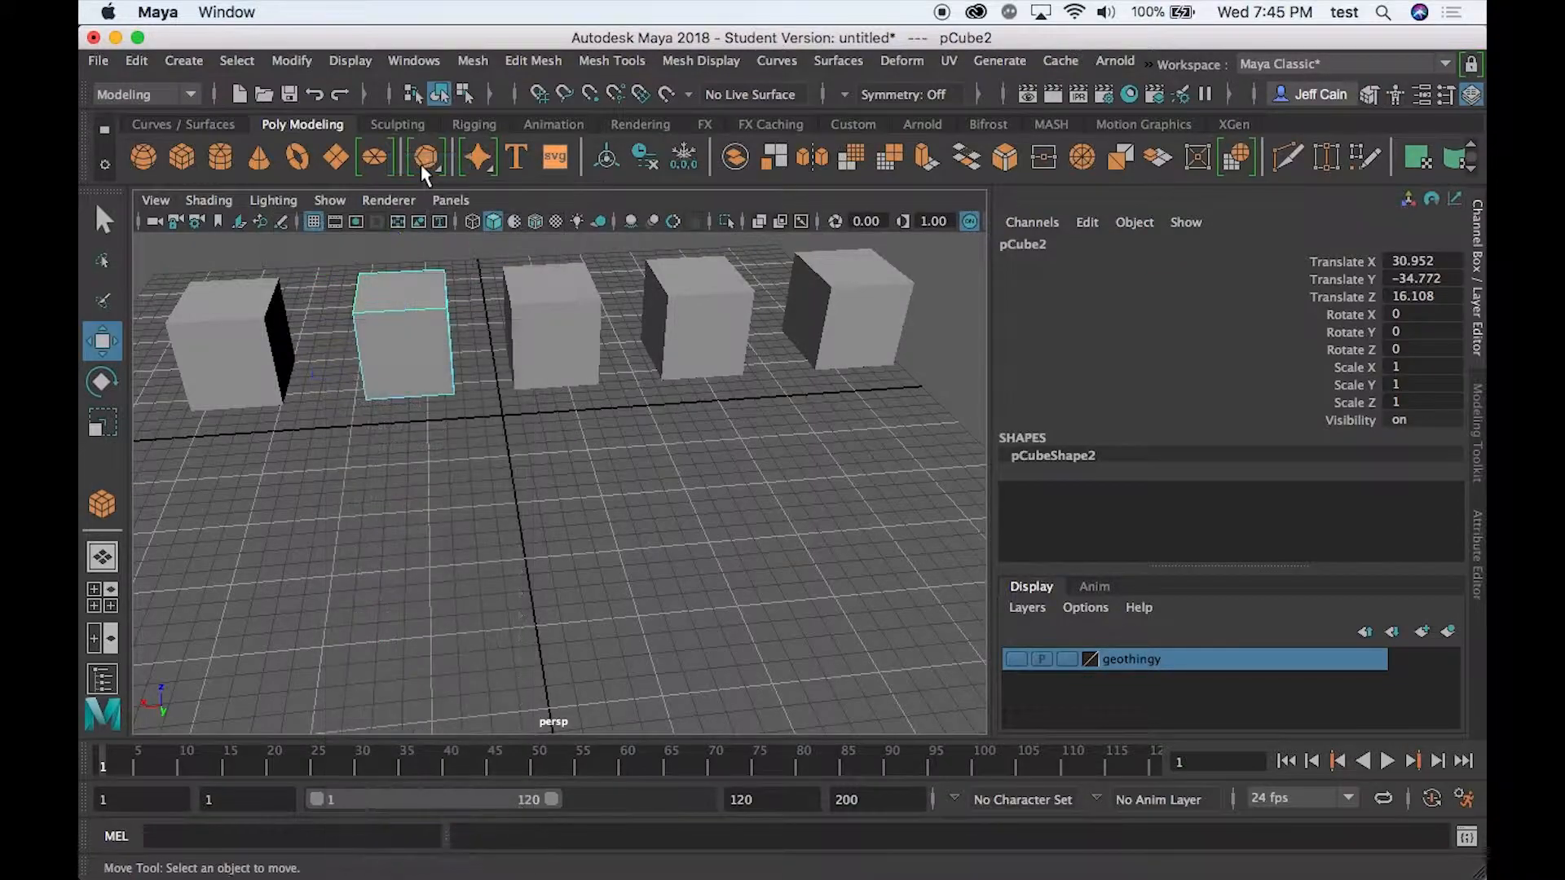
left_click(410, 321)
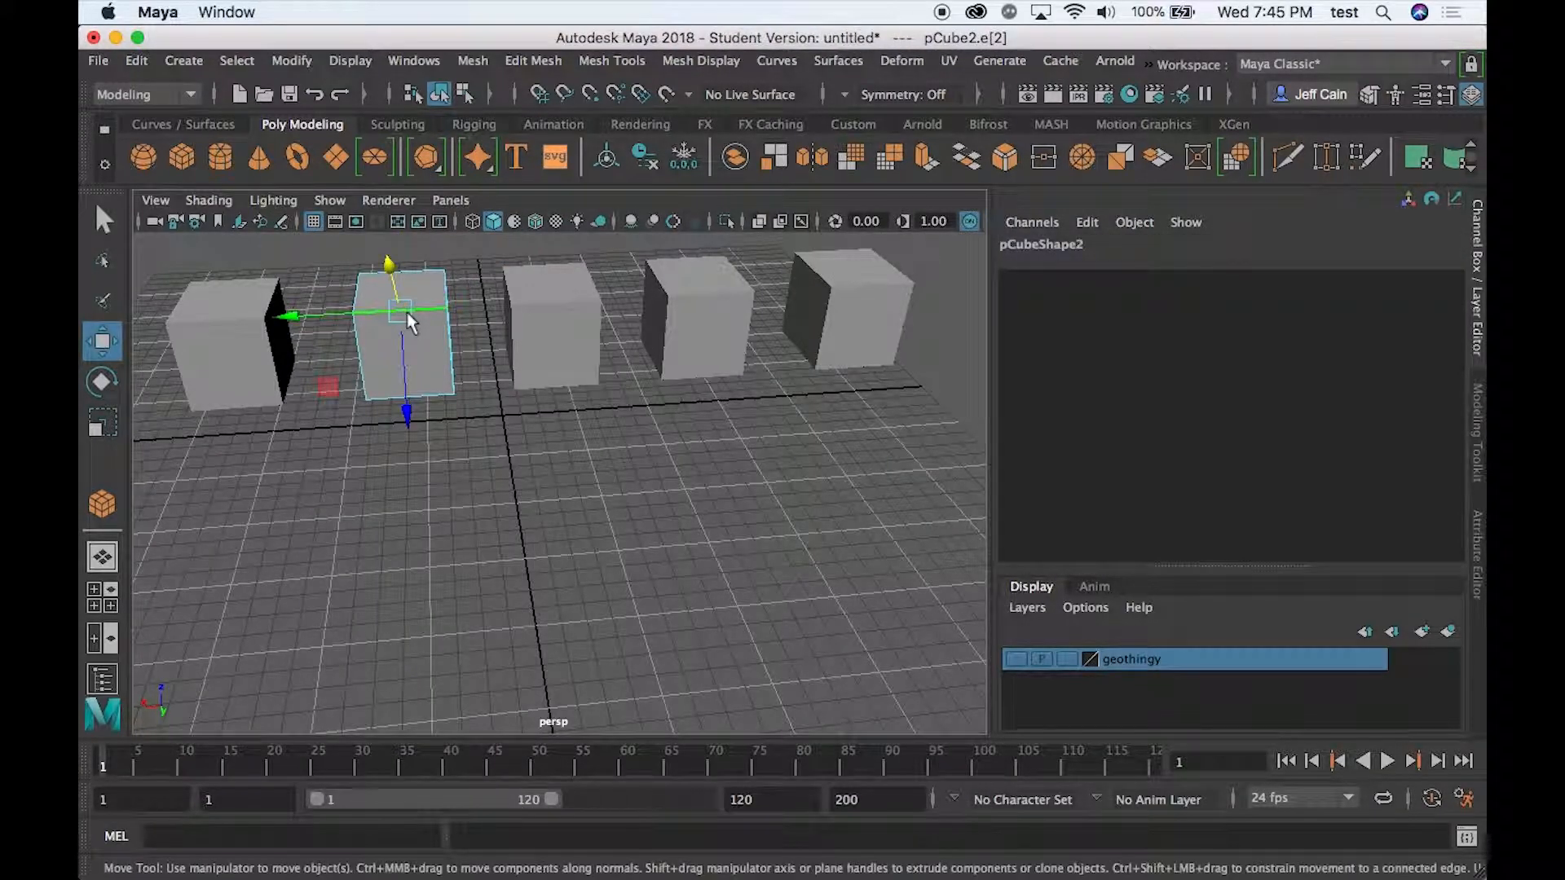
left_click(532, 61)
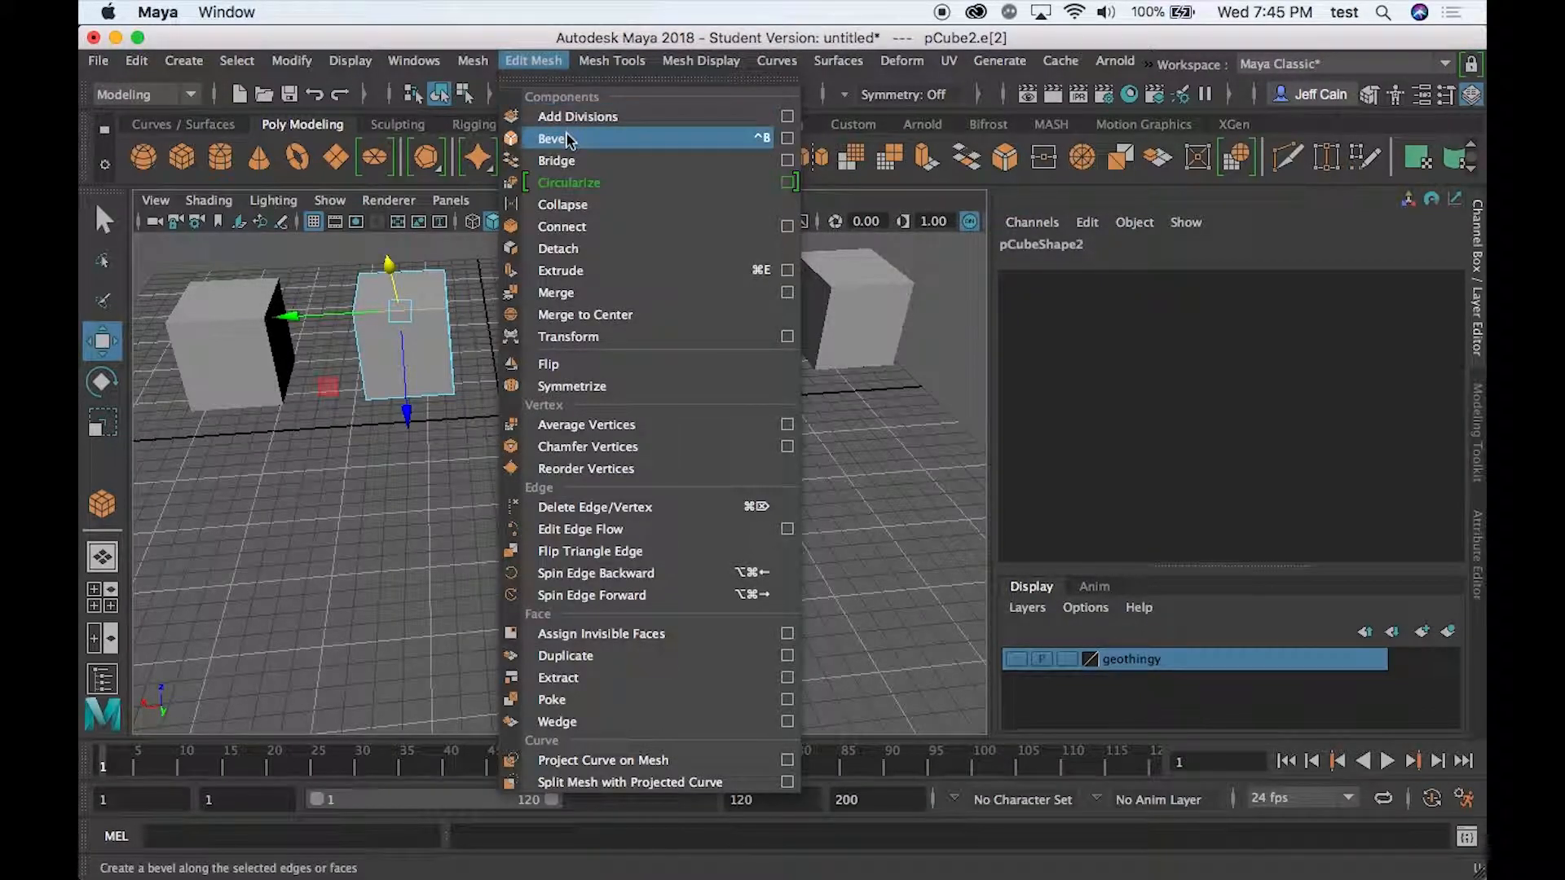
left_click(640, 139)
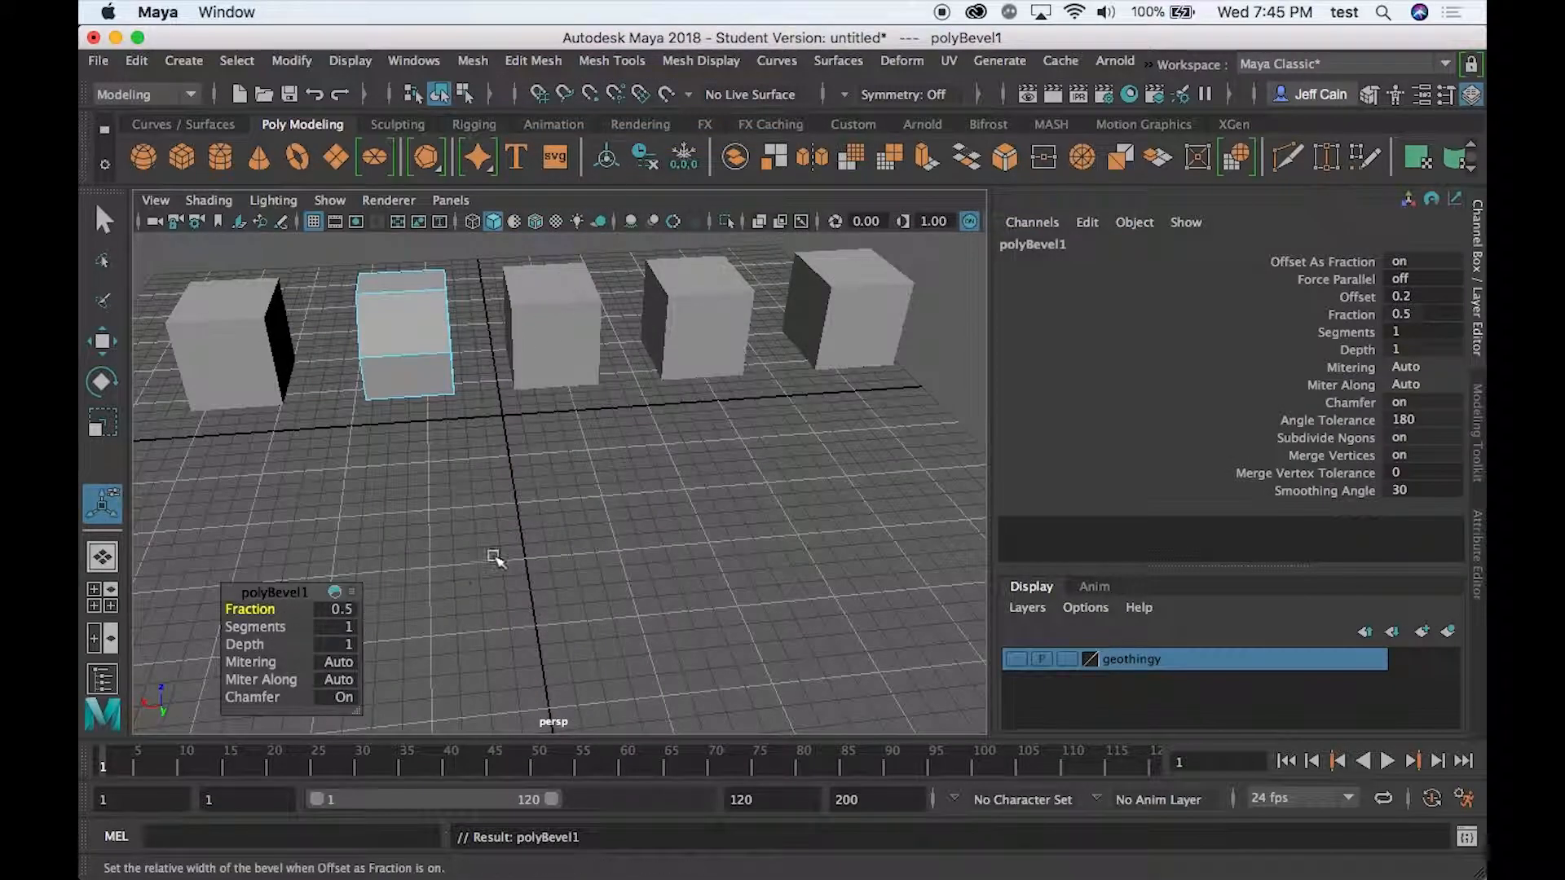
- Try the edge bevel's fraction at 0 and 1, and settle on 0.7
left_click_drag(580, 489, 447, 481, "alt")
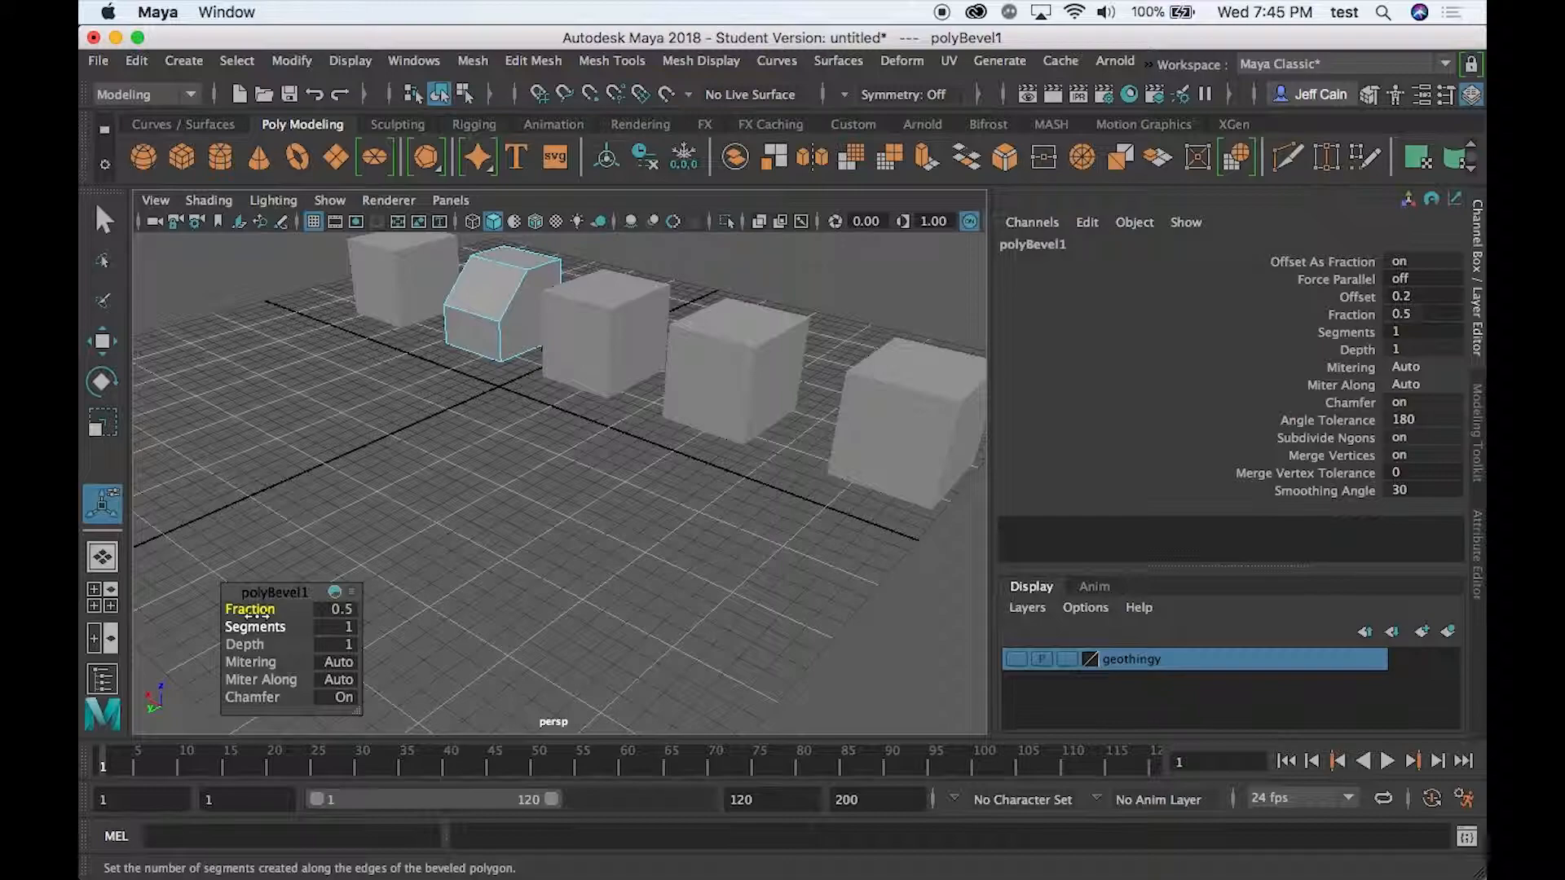
left_click_drag(256, 613, 248, 610)
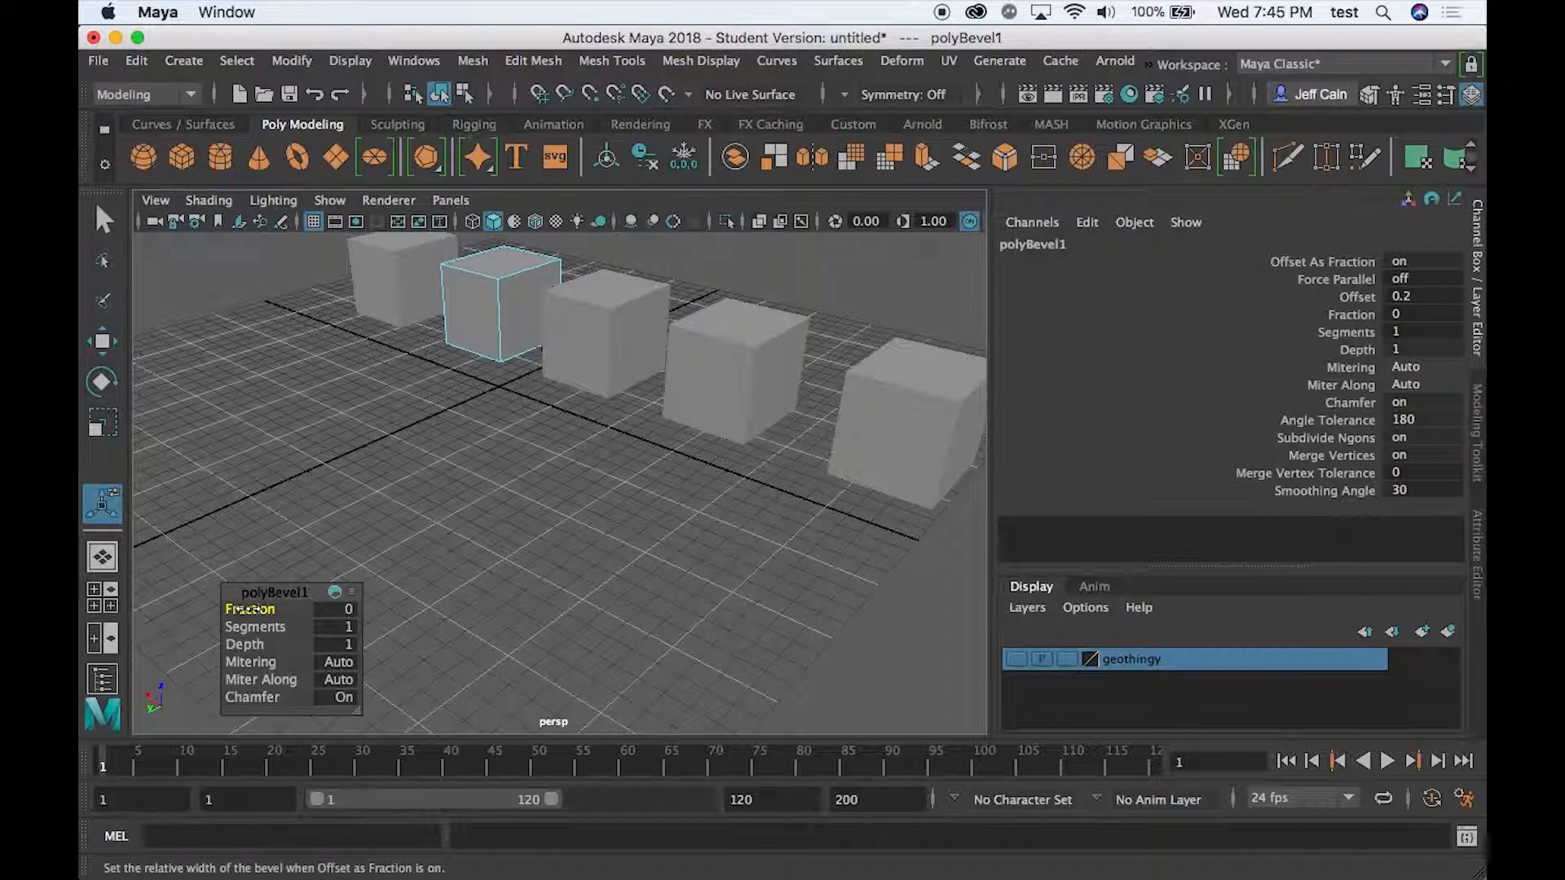
left_click_drag(243, 609, 285, 609)
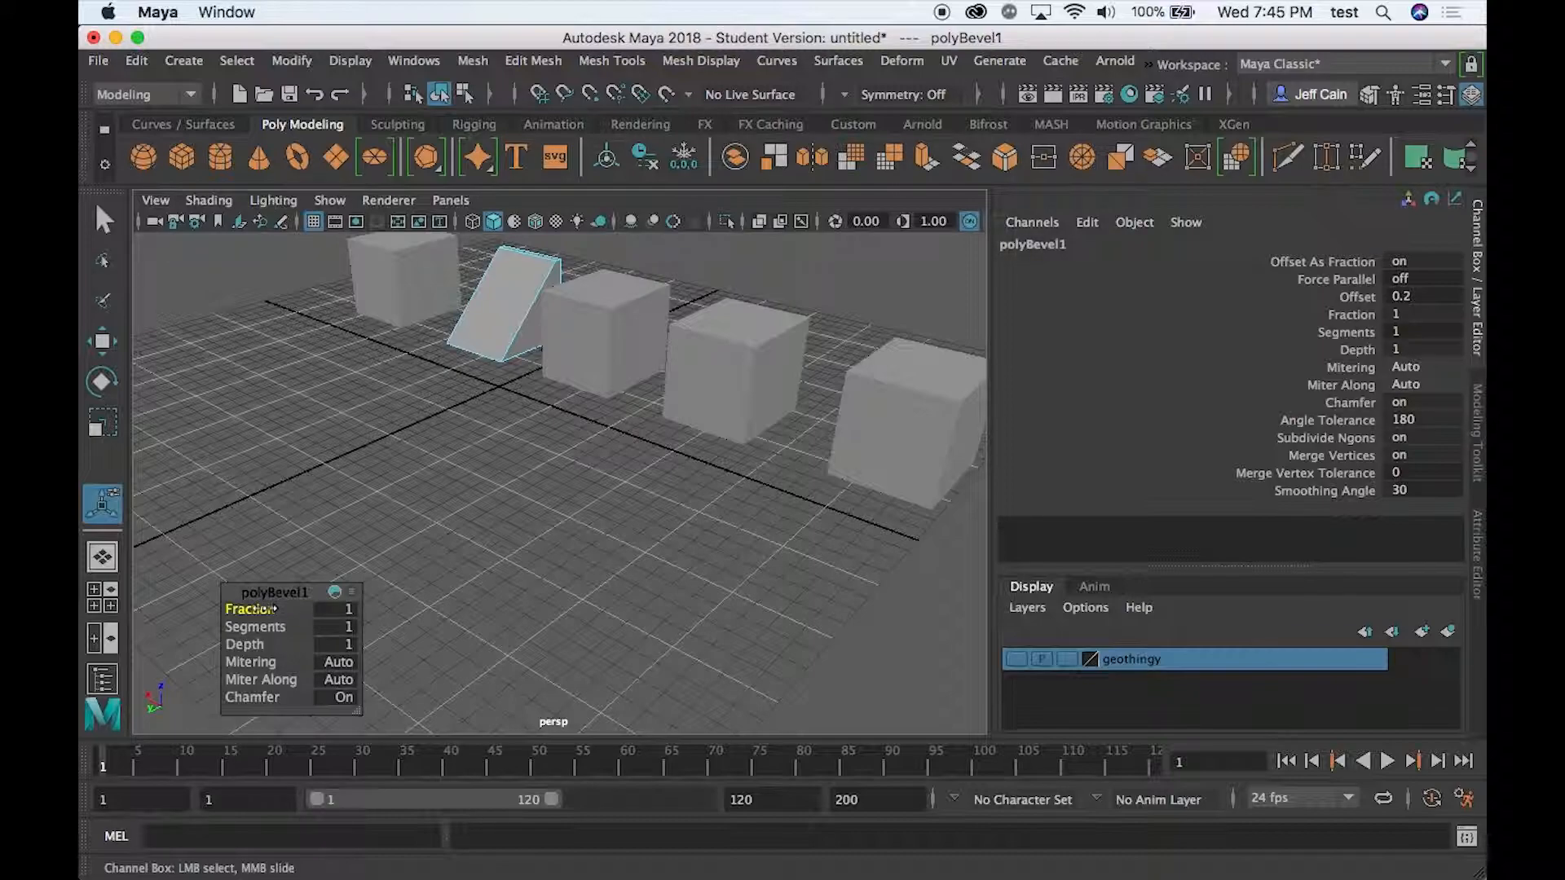
left_click_drag(265, 609, 248, 609)
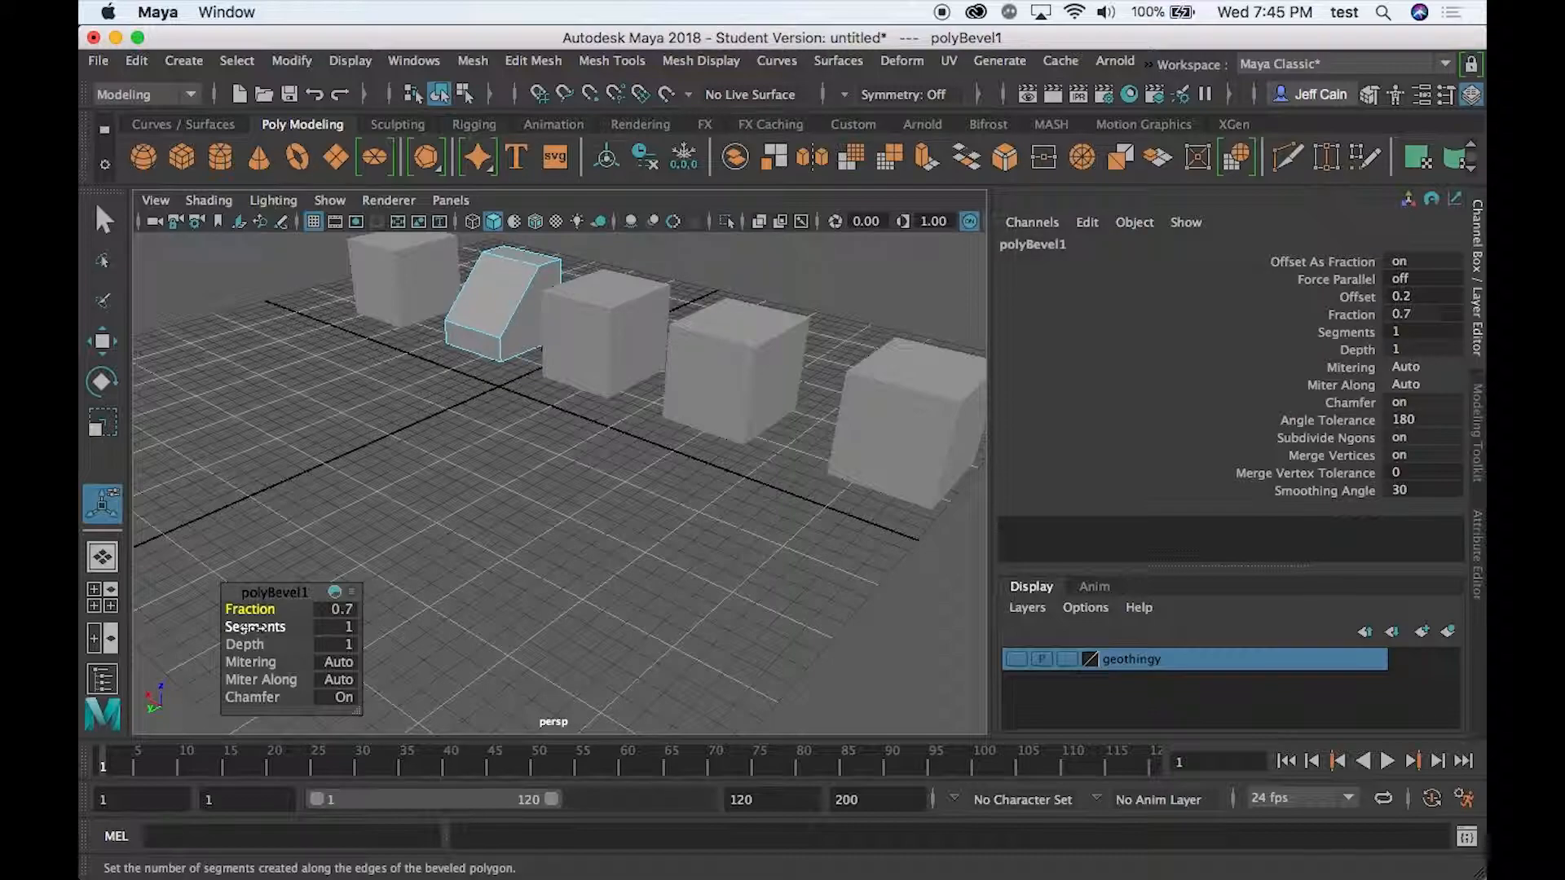
- Try 12 and 20 segments on the edge bevel, and settle on 7
left_click(253, 628)
middle_click_drag(253, 627, 484, 632)
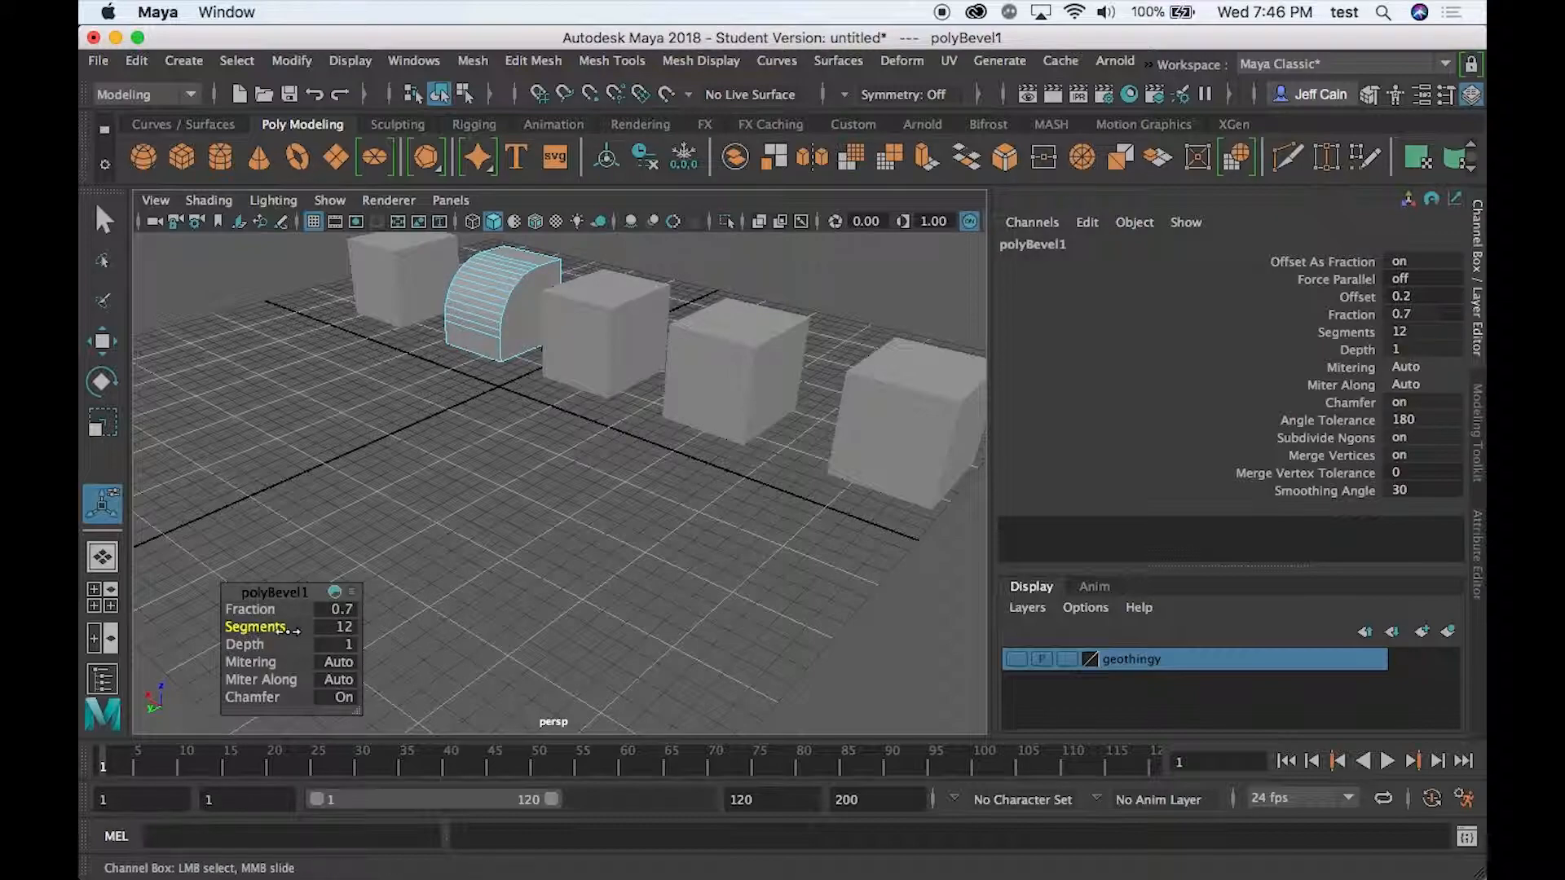
left_click(330, 628)
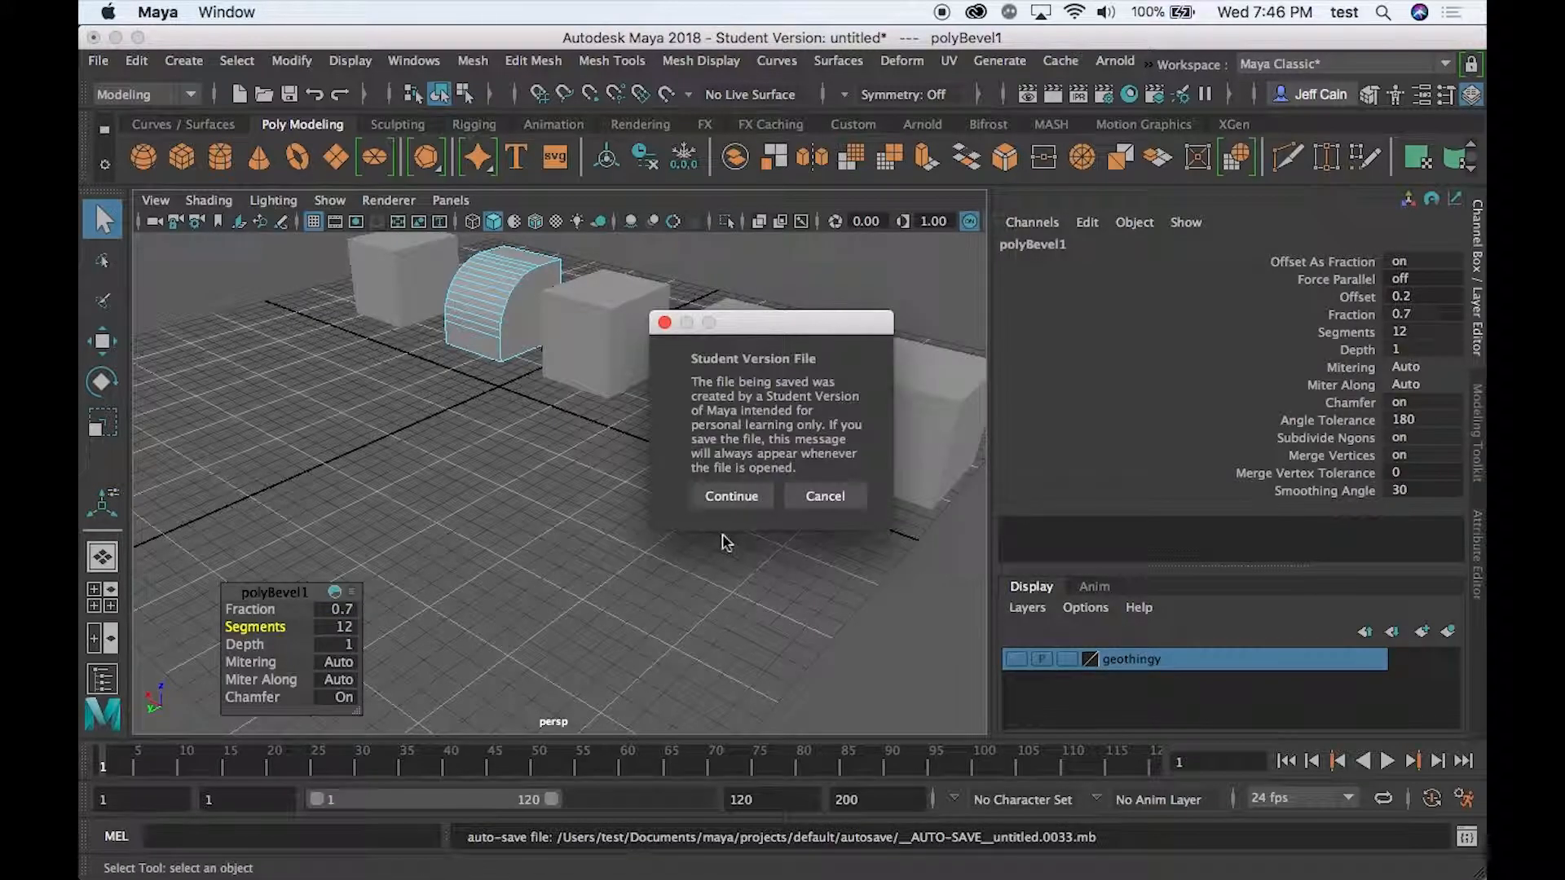
left_click(732, 498)
left_click(330, 627)
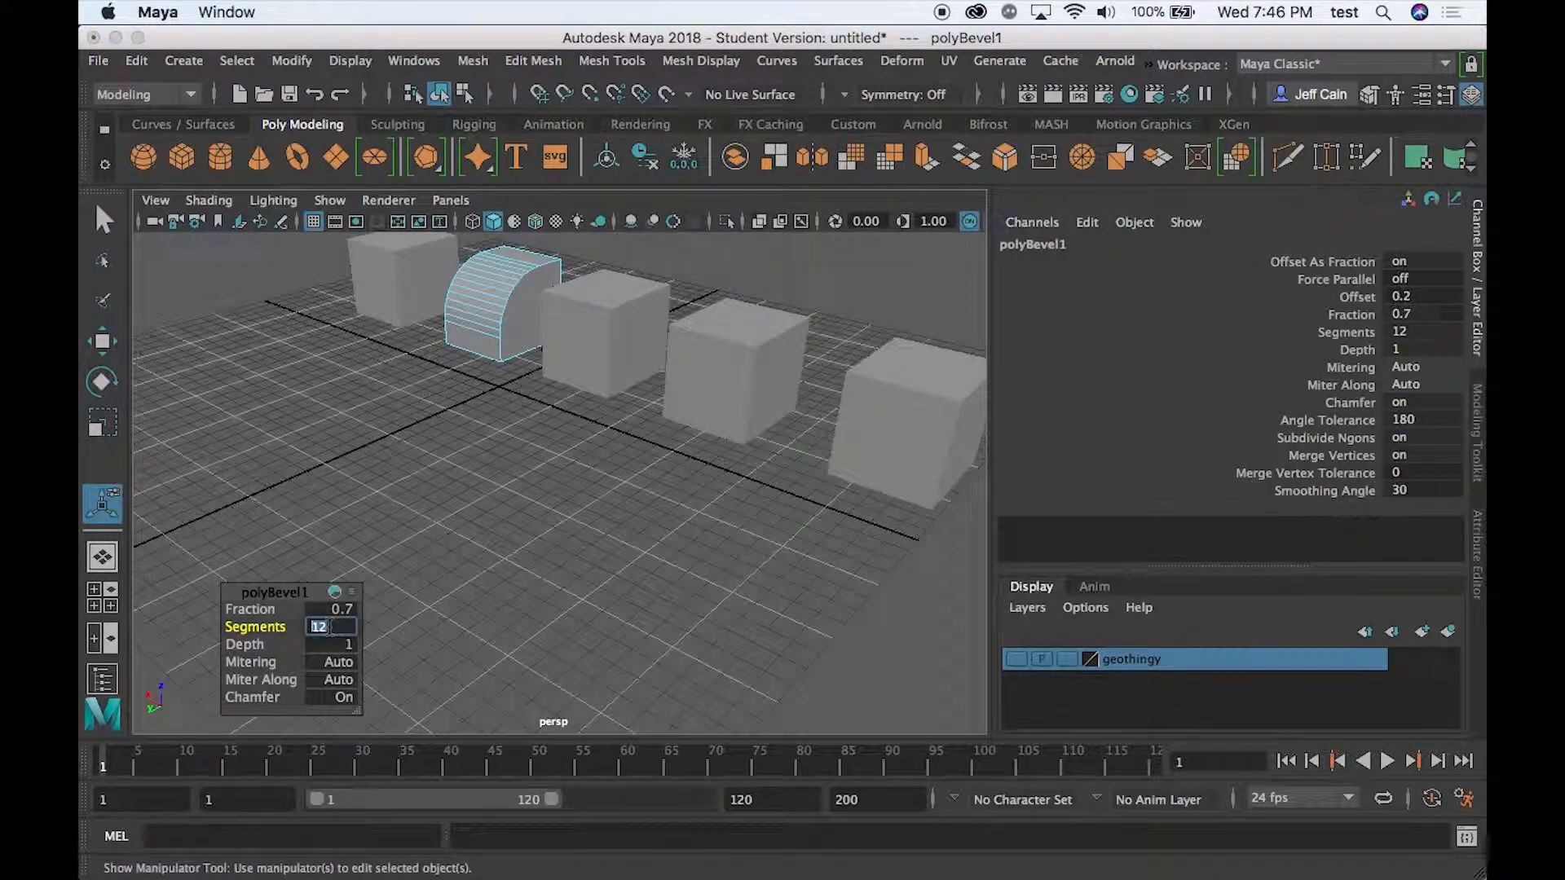
type("20")
key("Tab")
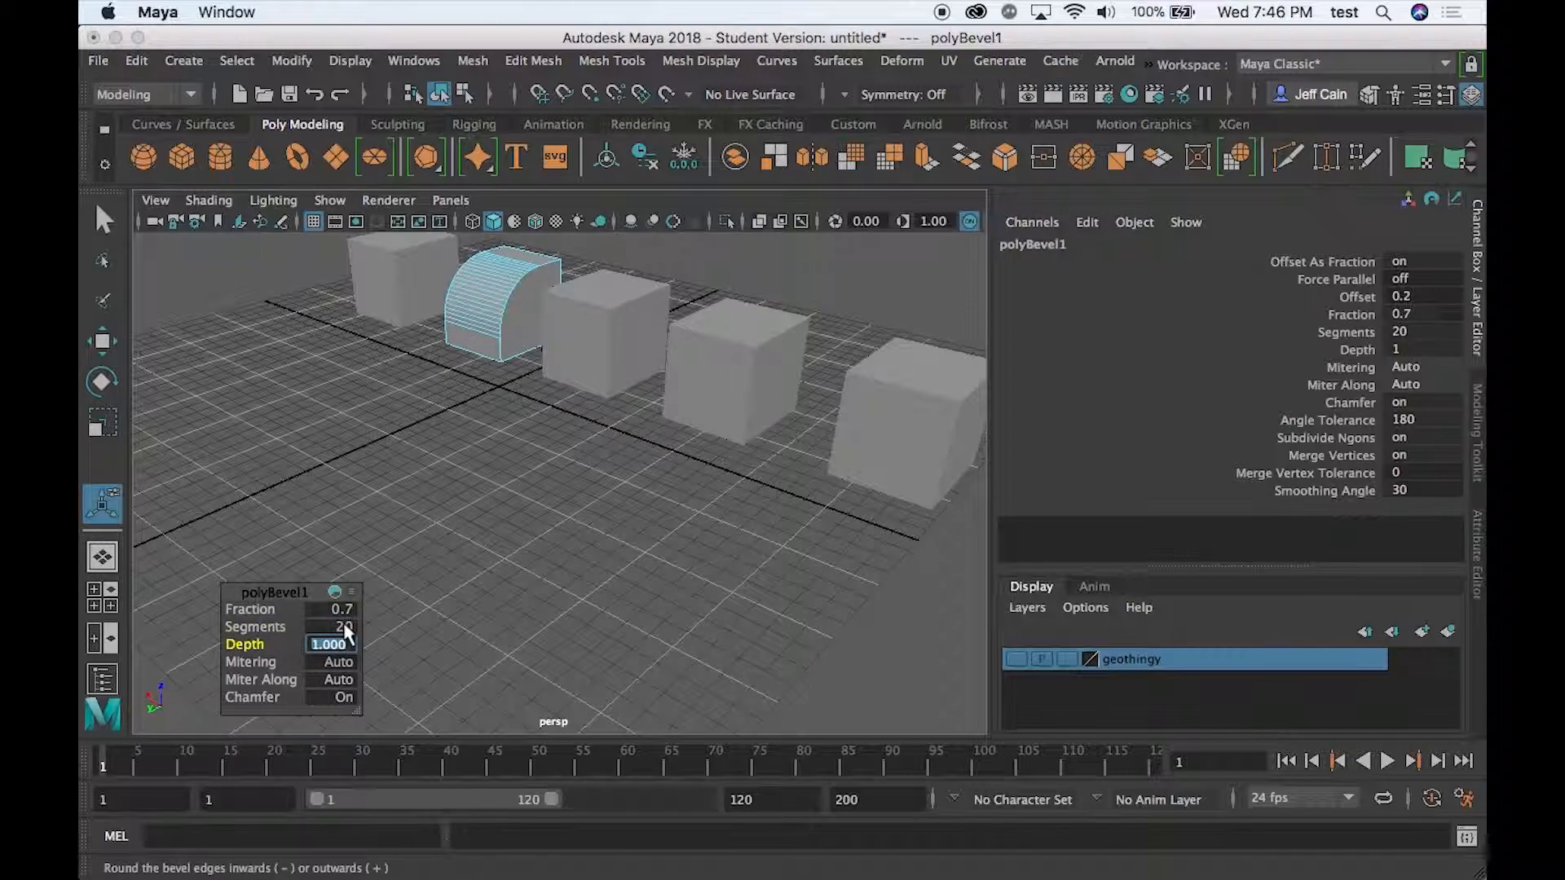
key("Return")
mouse_move(261, 627)
left_mouse_down()
mouse_move(157, 628)
mouse_move(301, 645)
mouse_move(208, 643)
mouse_move(319, 626)
mouse_move(285, 626)
left_mouse_up()
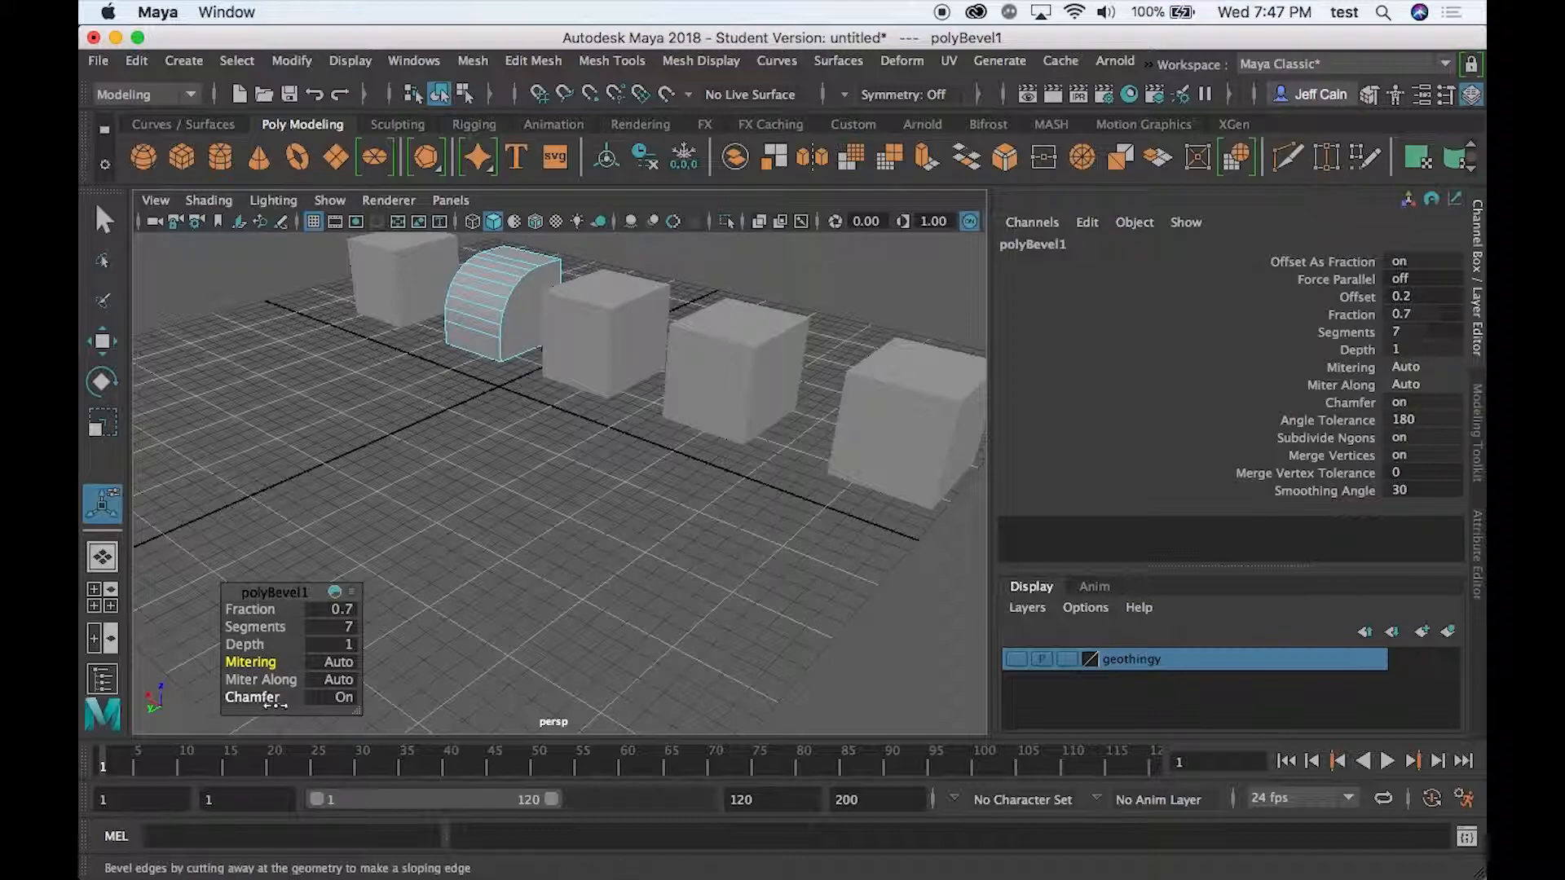
- Select the beveled second cube as a whole object and delete it
left_click(369, 554)
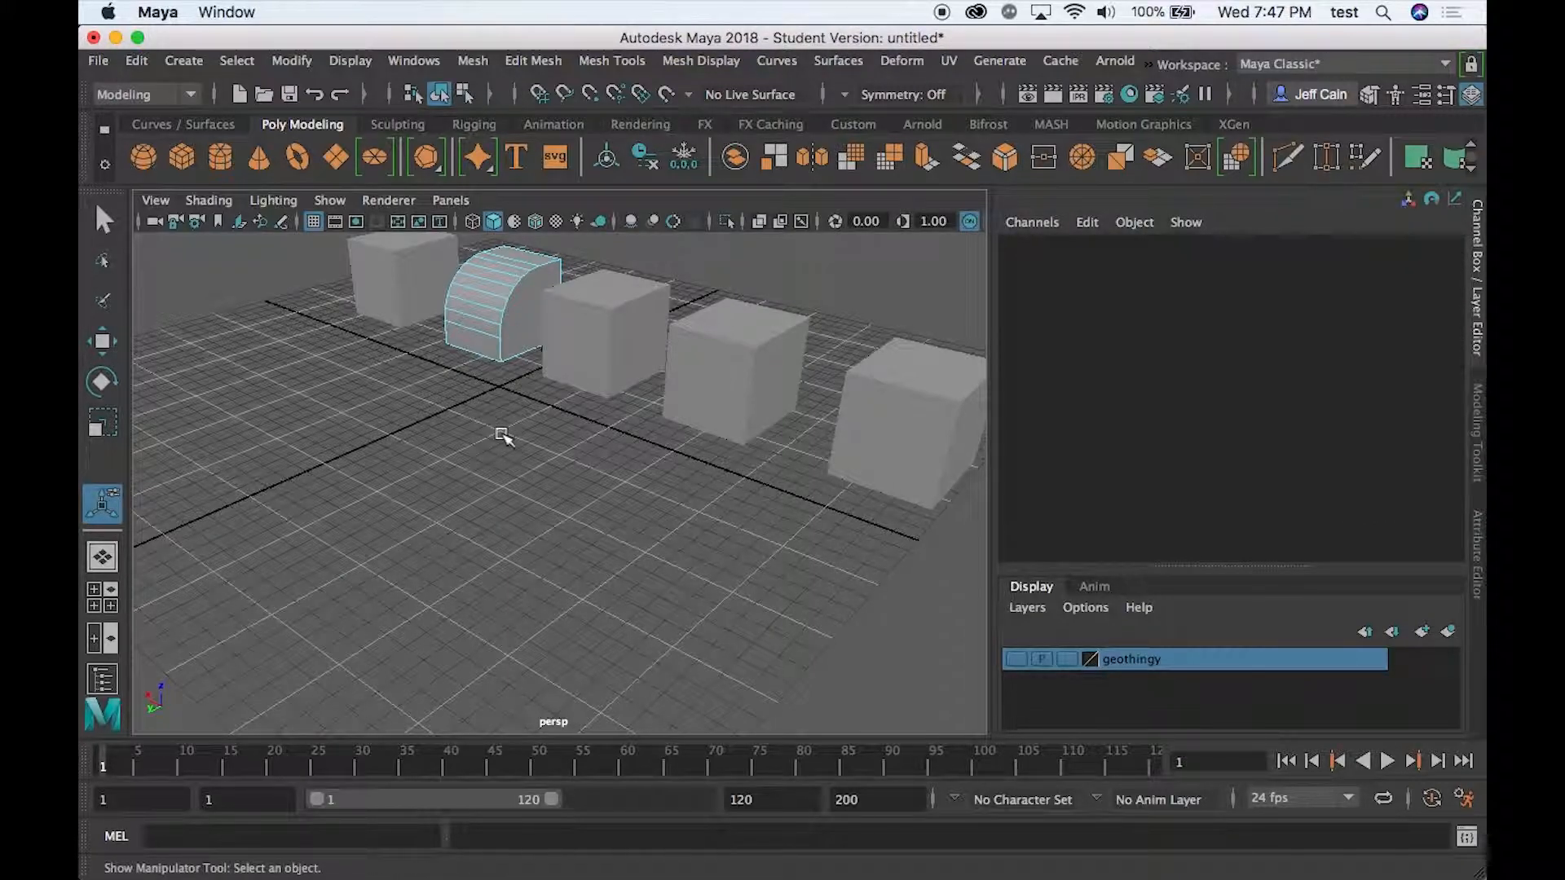
right_click_drag(492, 226, 568, 201)
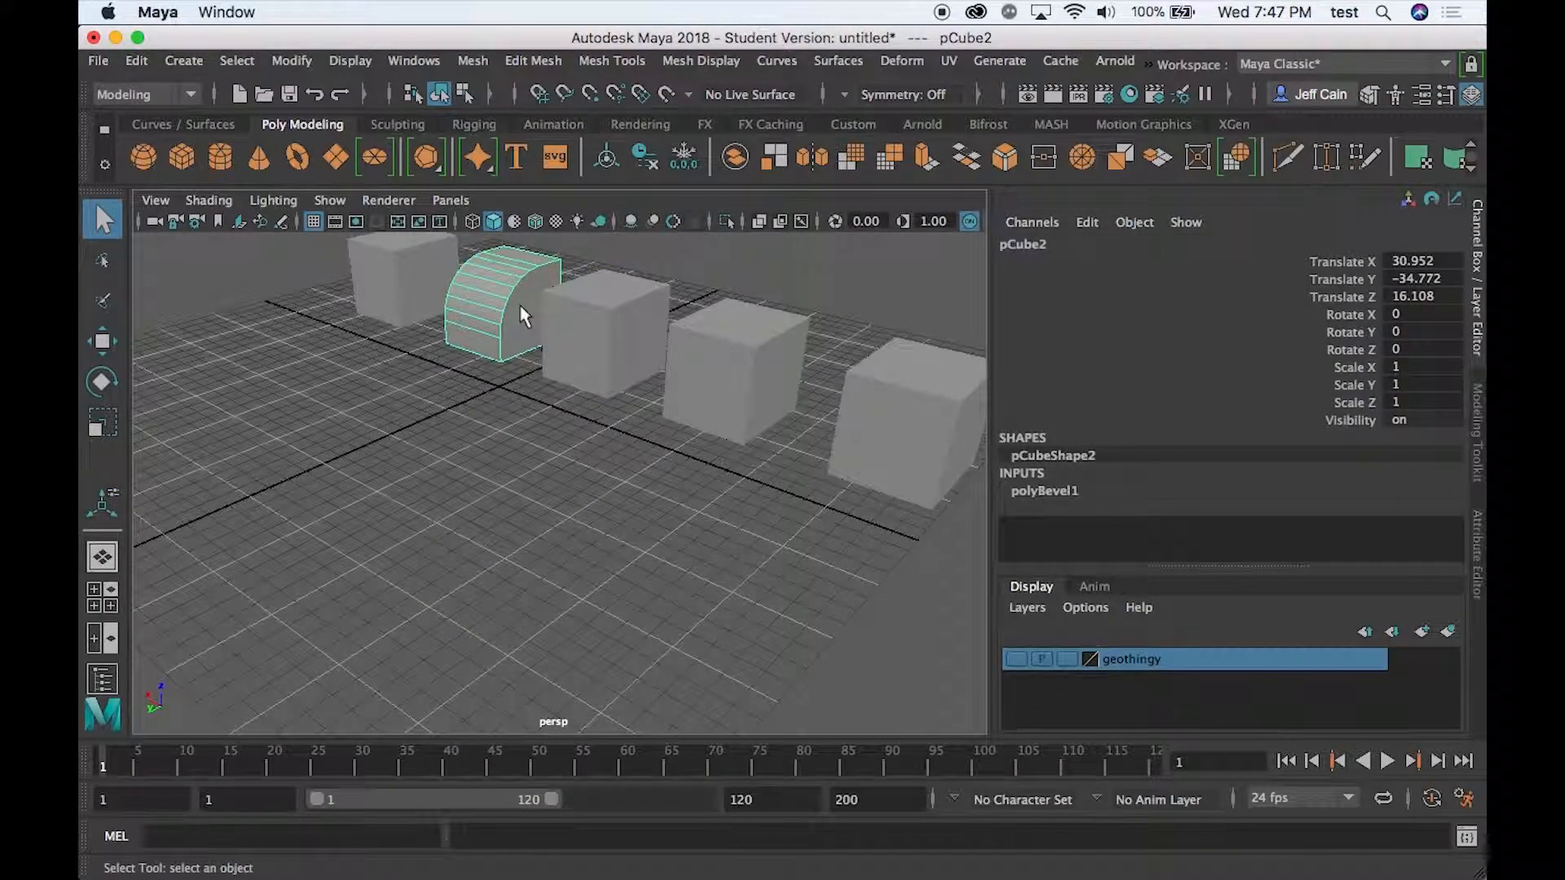
key("Delete")
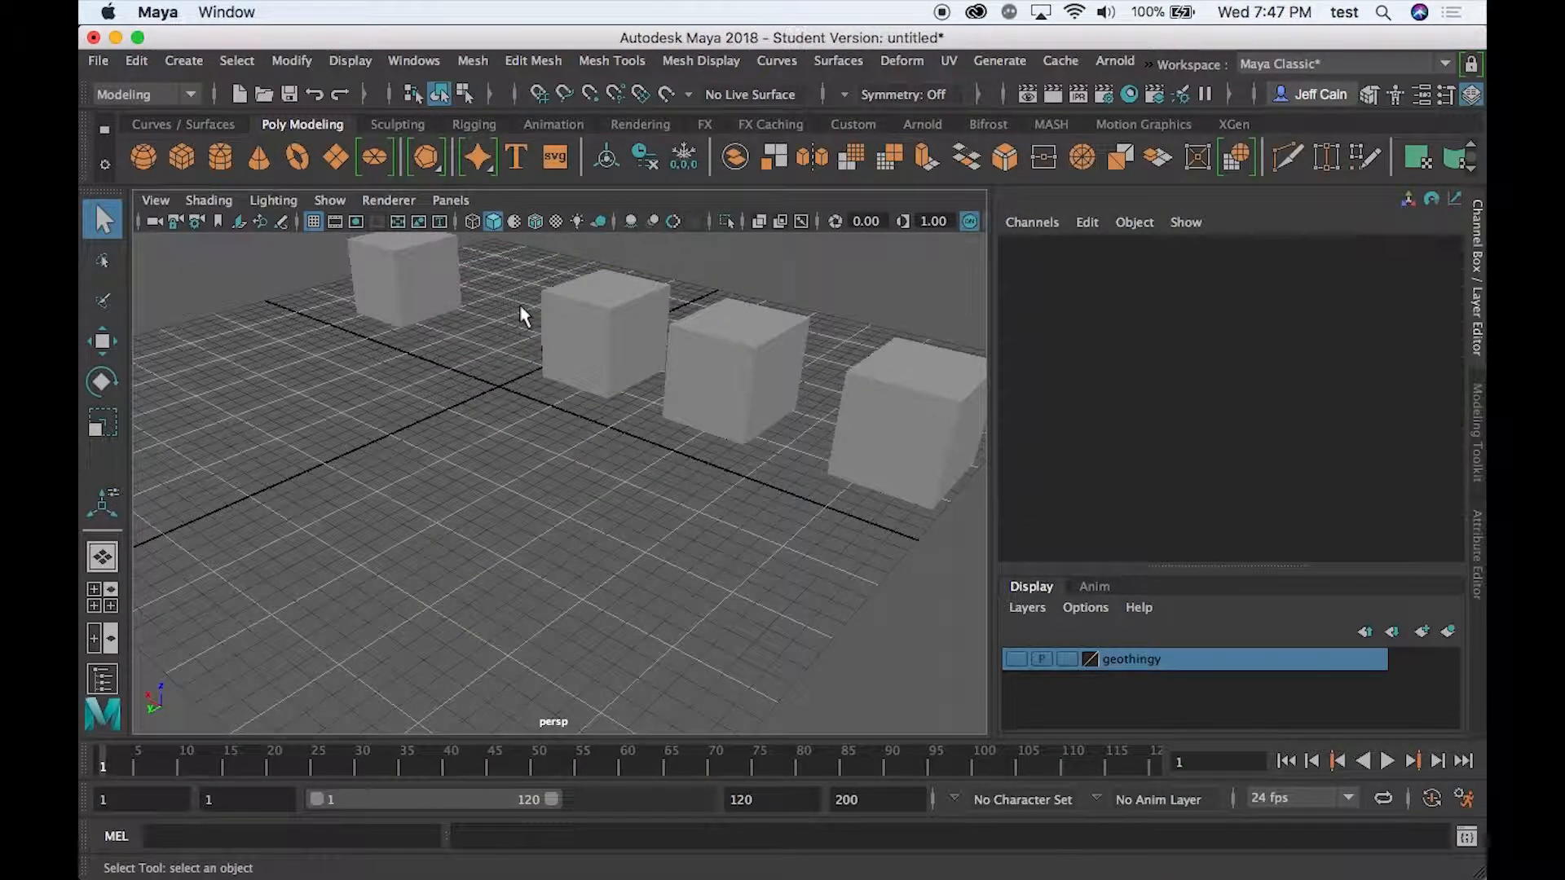
- Duplicate the first cube and move the copy into the gap in the row, at about X 38
left_click(409, 304)
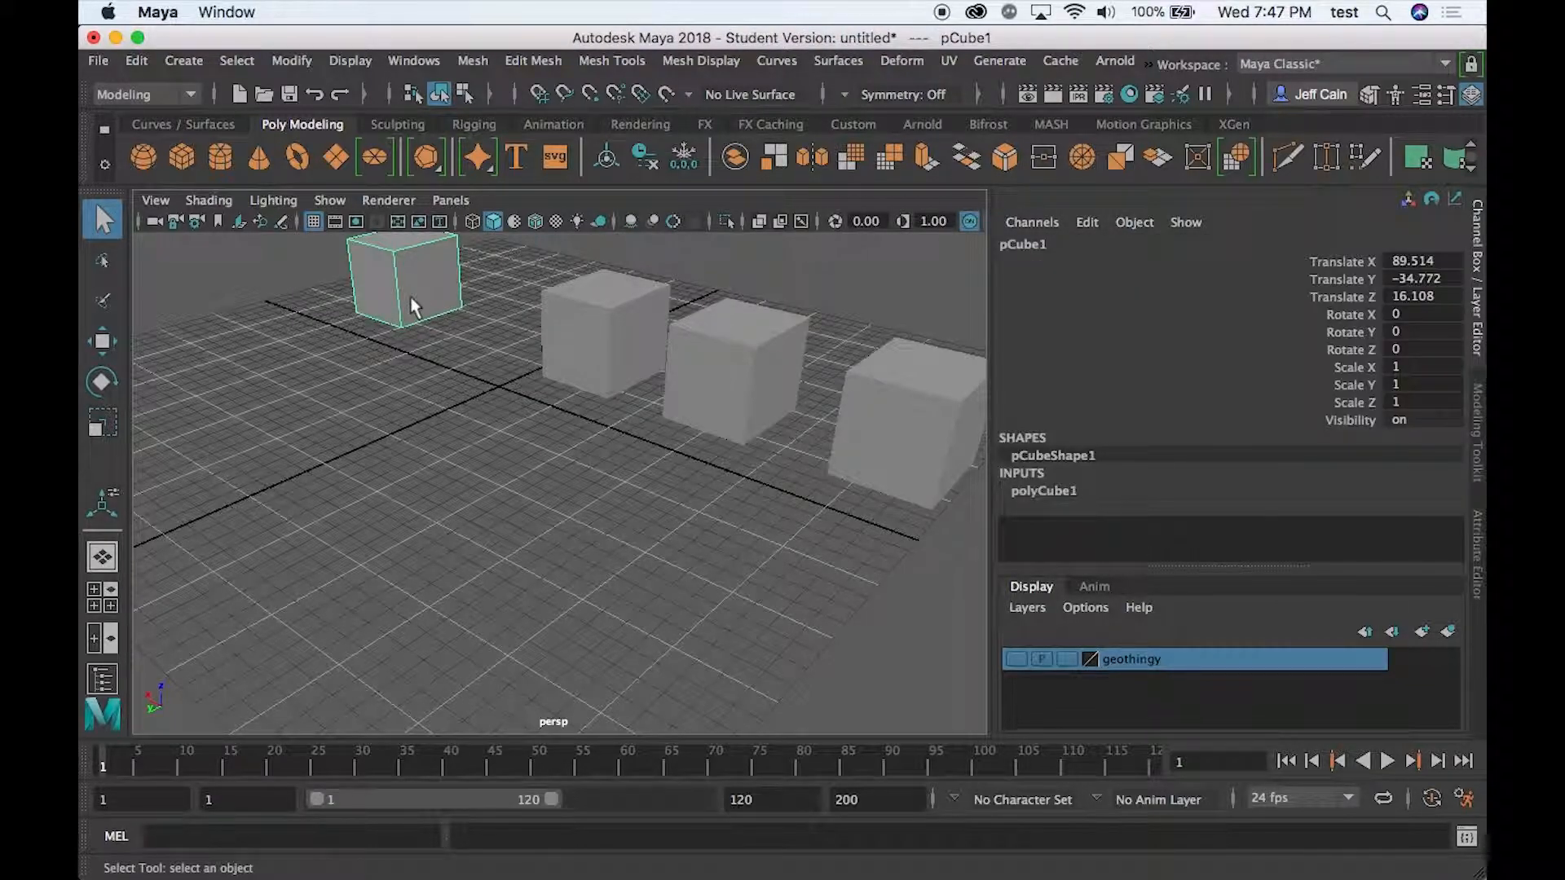
key("ctrl+d")
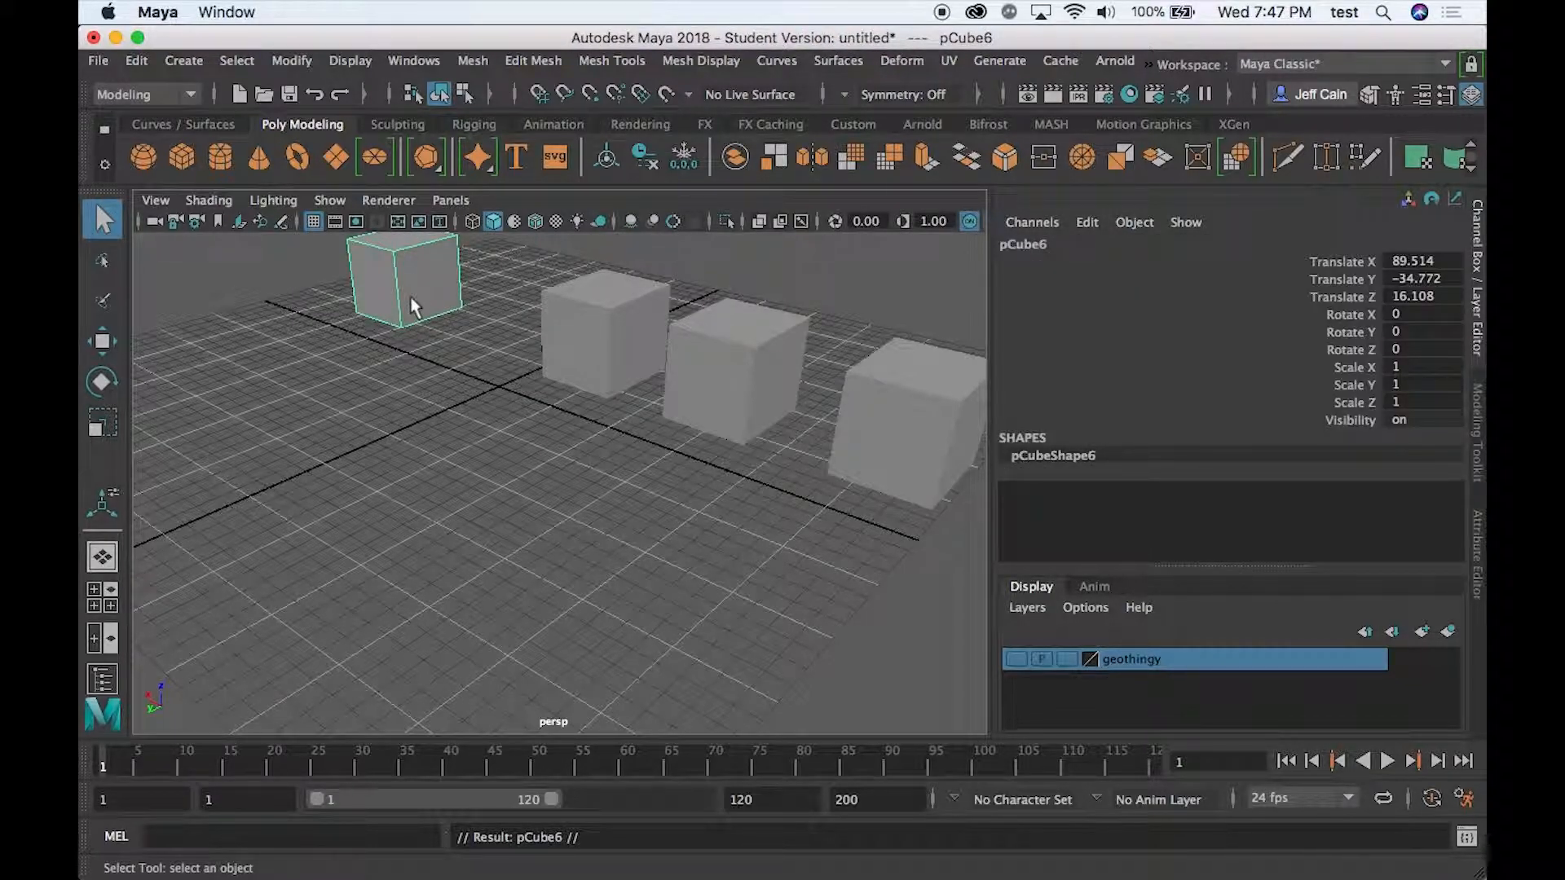
key("w")
left_click_drag(343, 255, 418, 280)
left_click(456, 407)
left_click(464, 317)
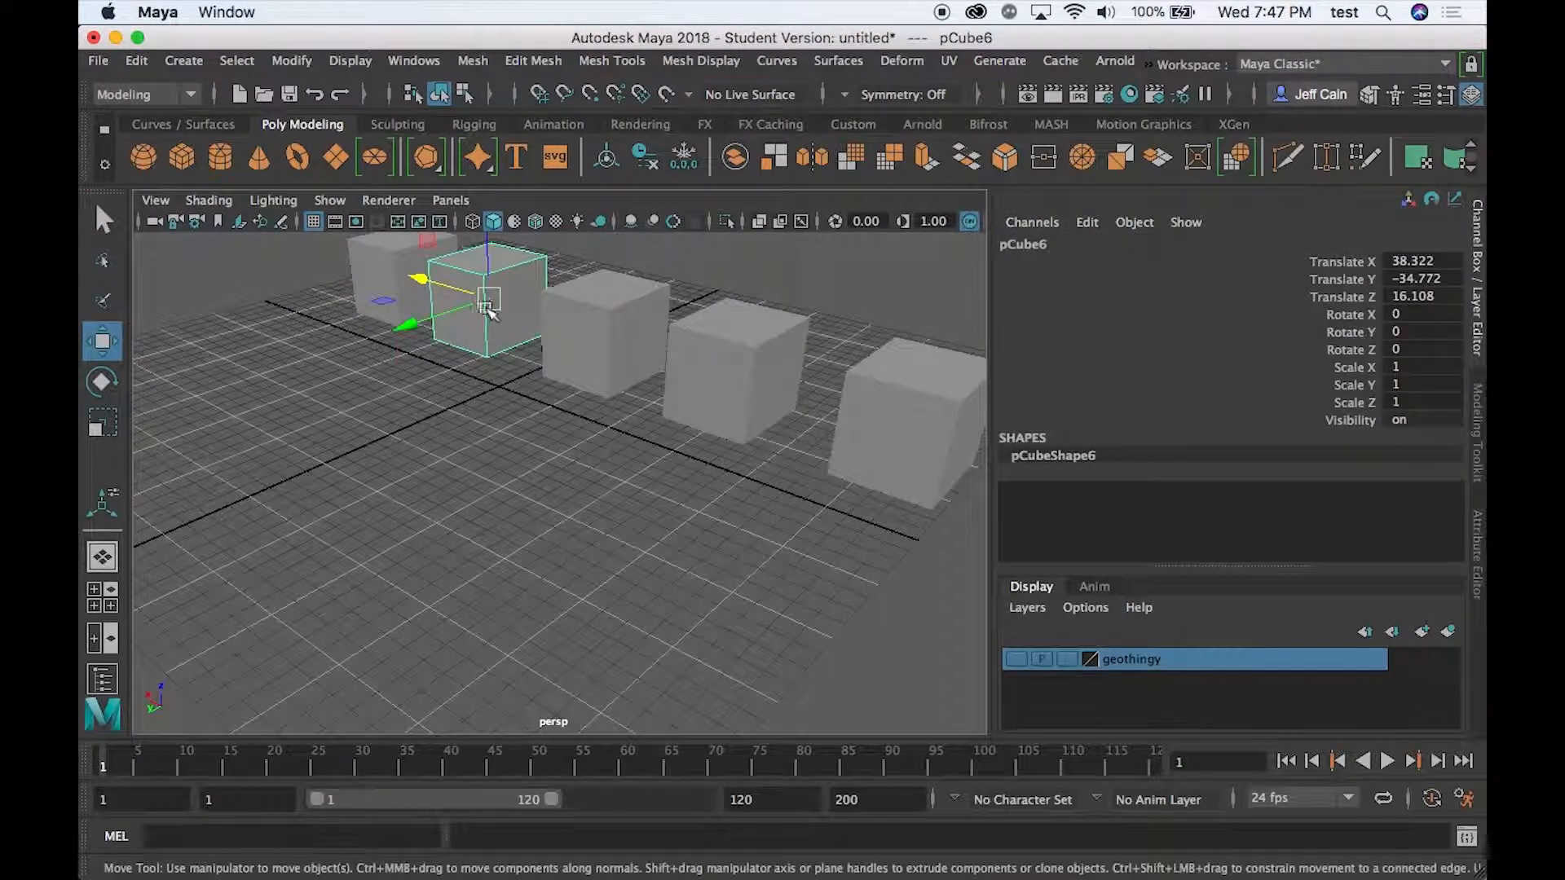
- Bevel the entire second cube with fraction 0.6 and 9 segments, trying depth -1 before setting it to 1
left_click(533, 60)
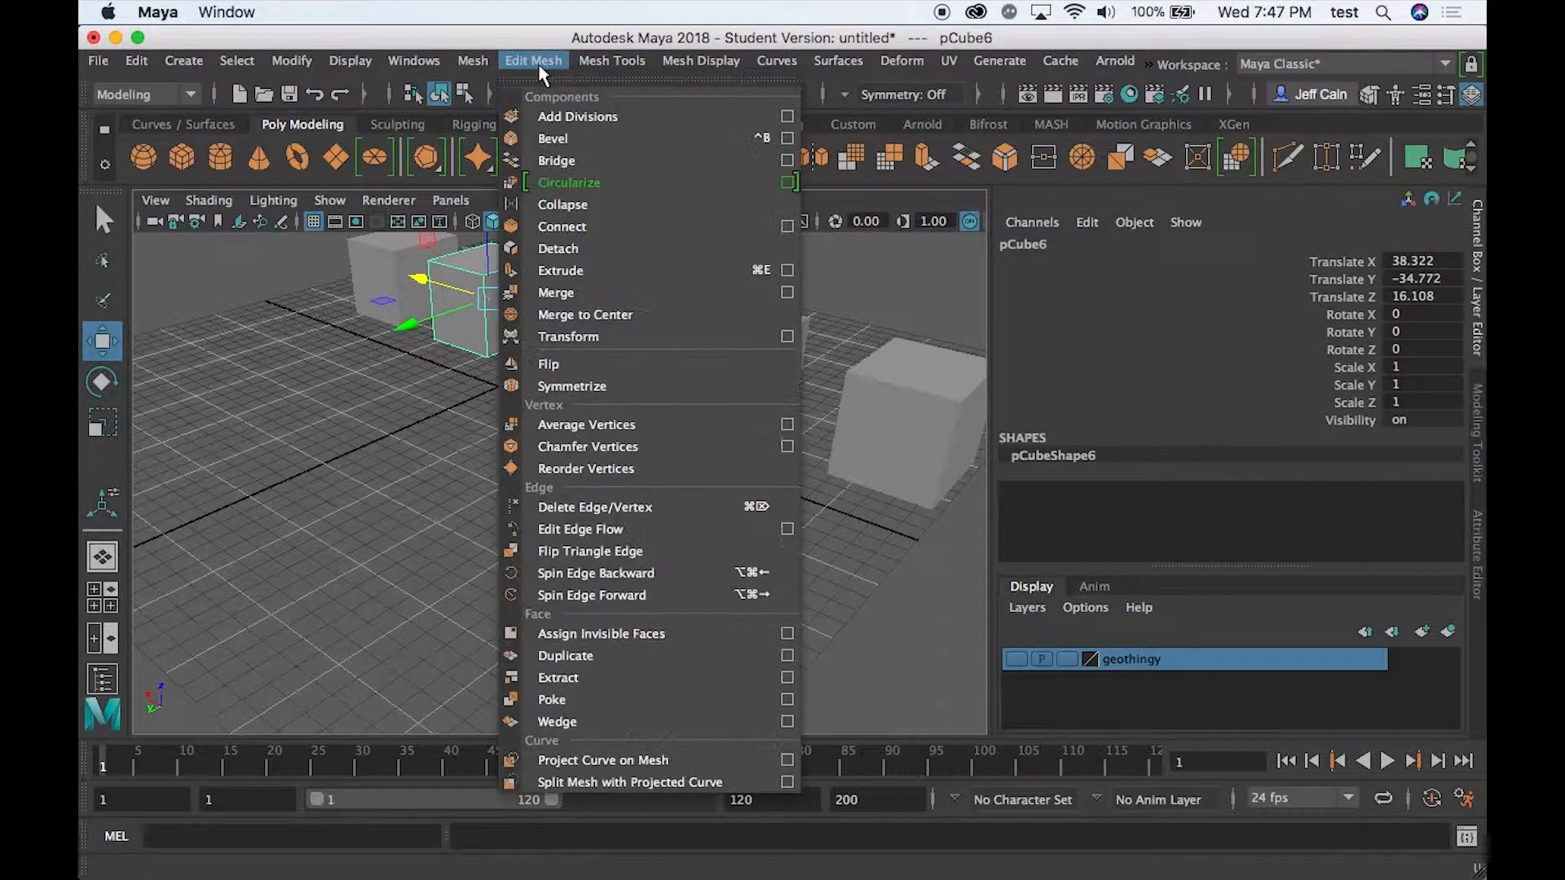
left_click(552, 140)
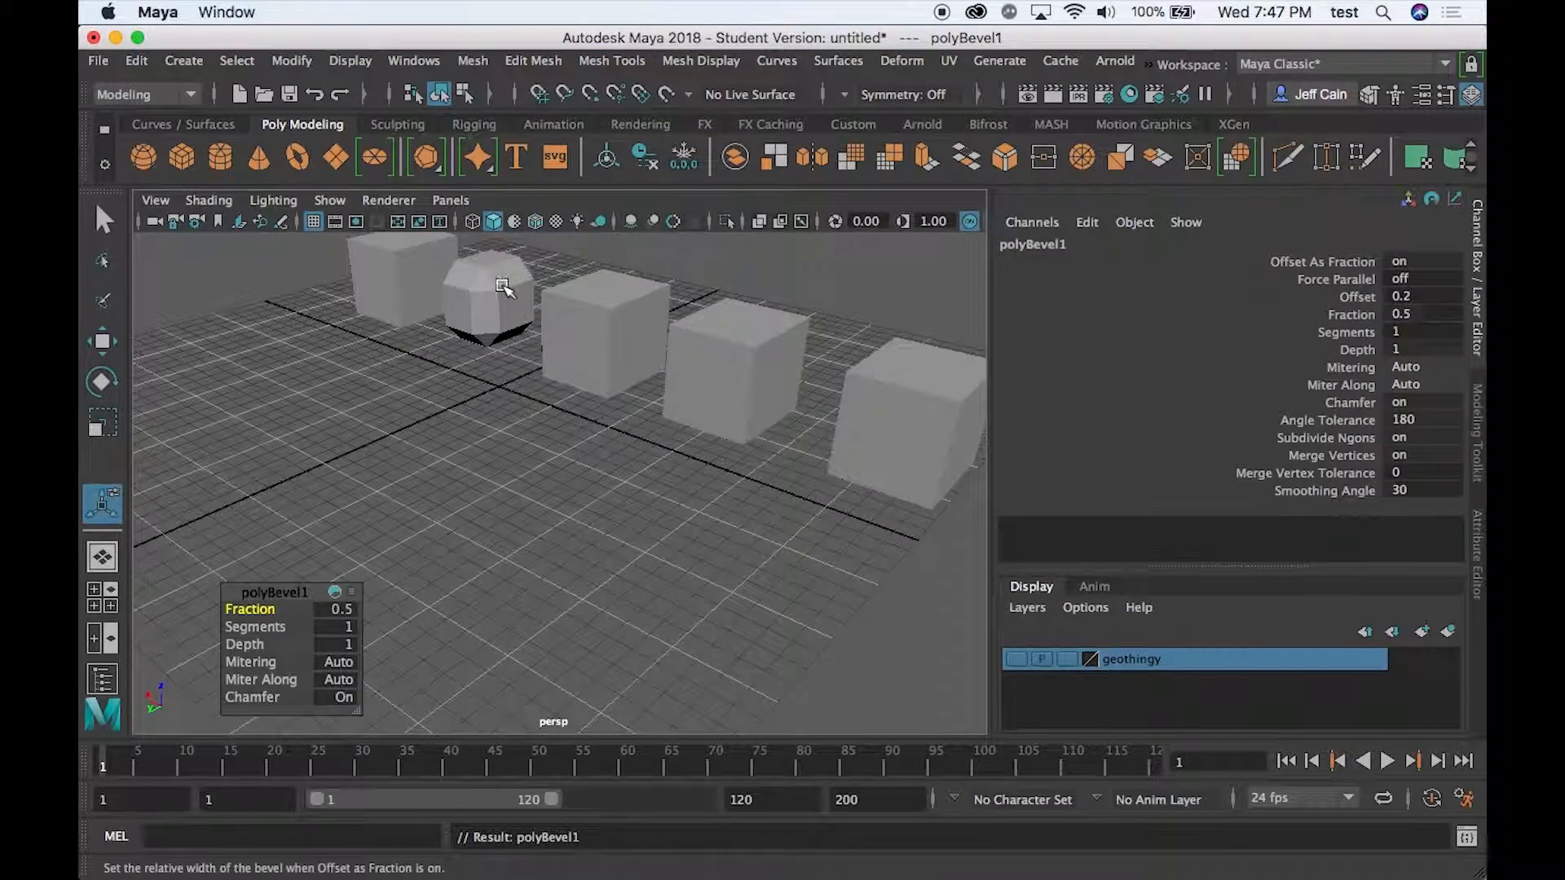
left_click_drag(249, 608, 200, 649)
key("f")
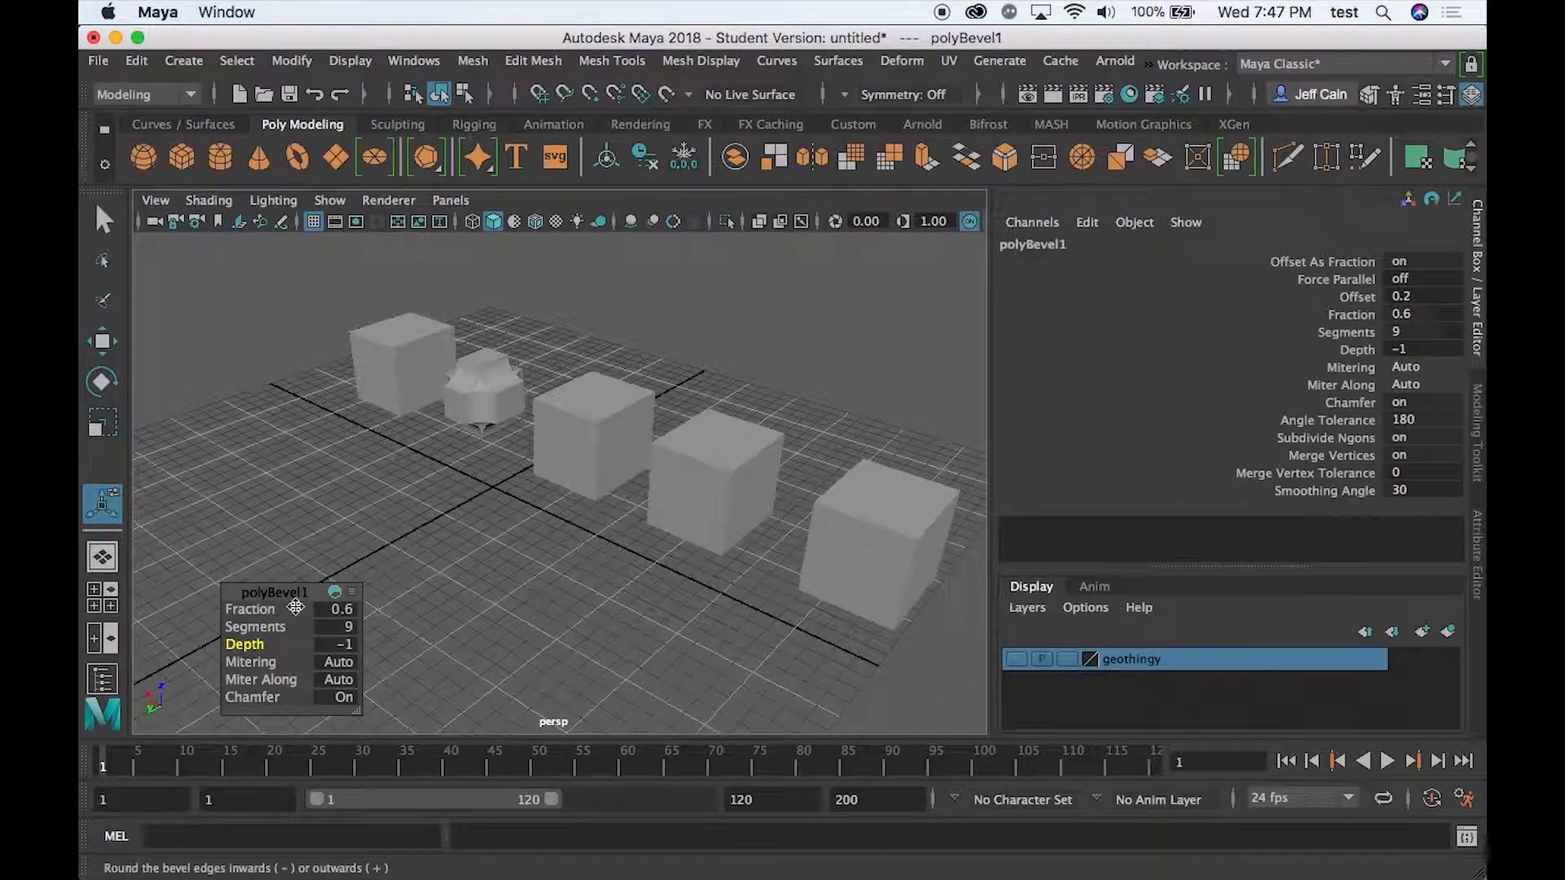
scroll(490, 407, "up", 8)
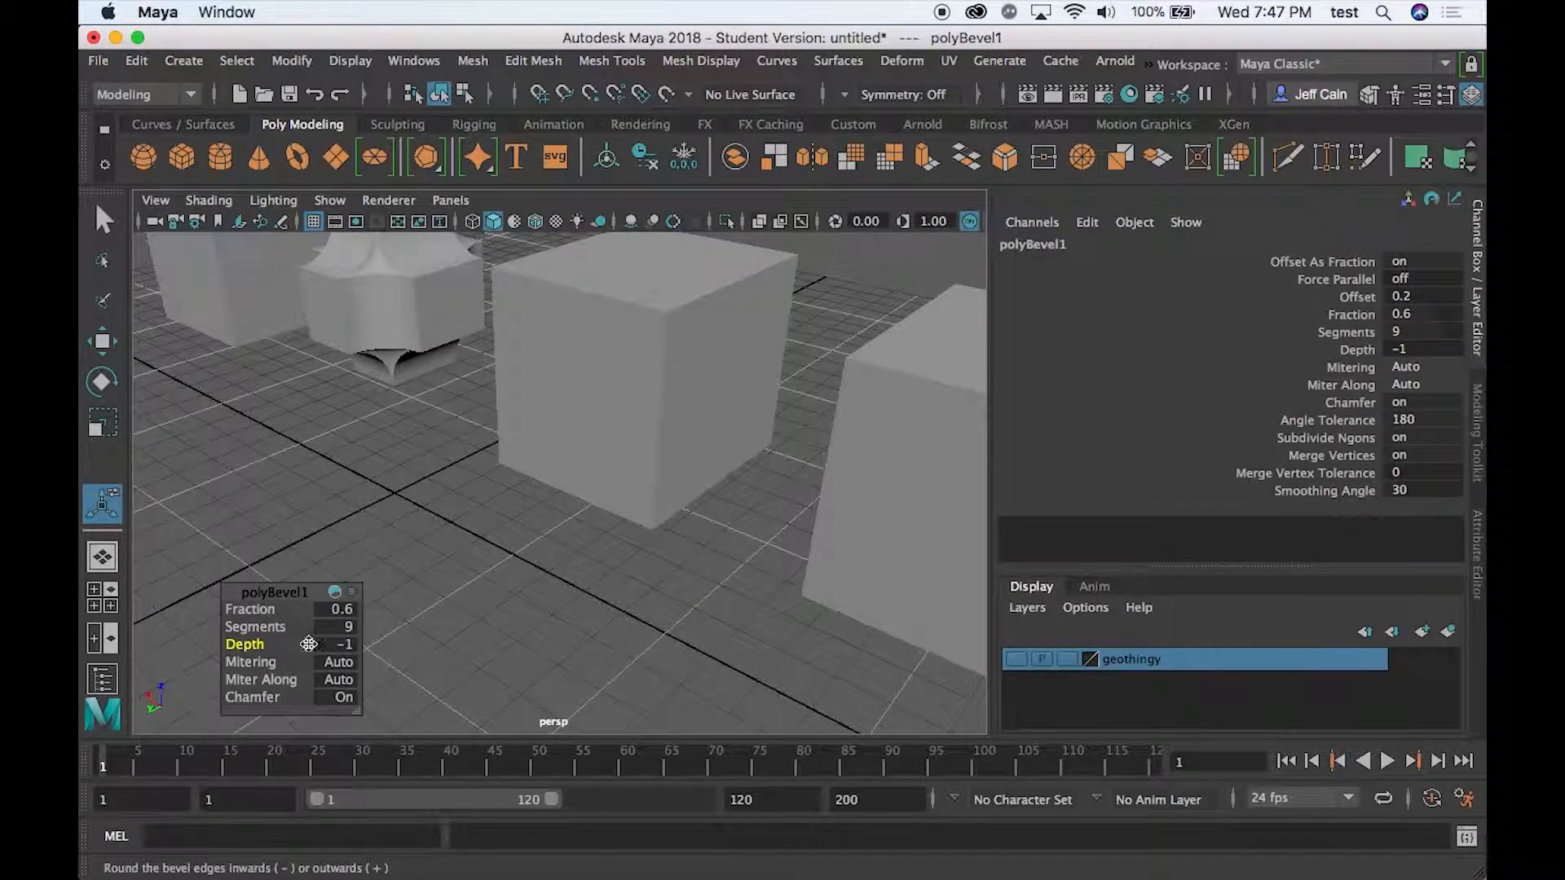
left_click_drag(253, 648, 340, 636)
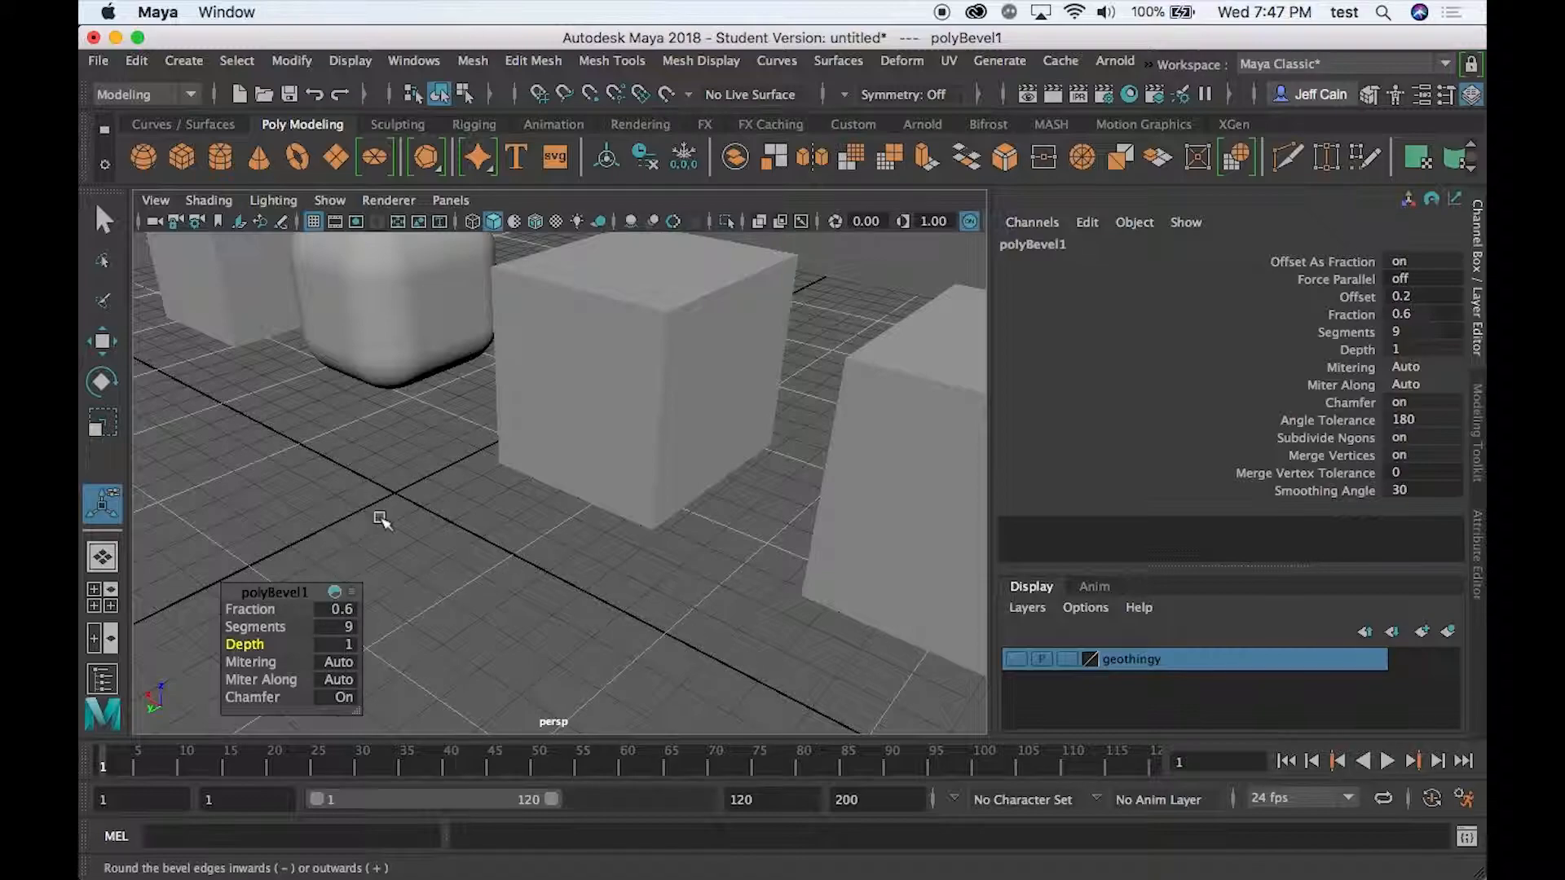
- Undo the bevel settings and the bevel itself on the second cube
key("z")
key("z")
key("z")
key("z")
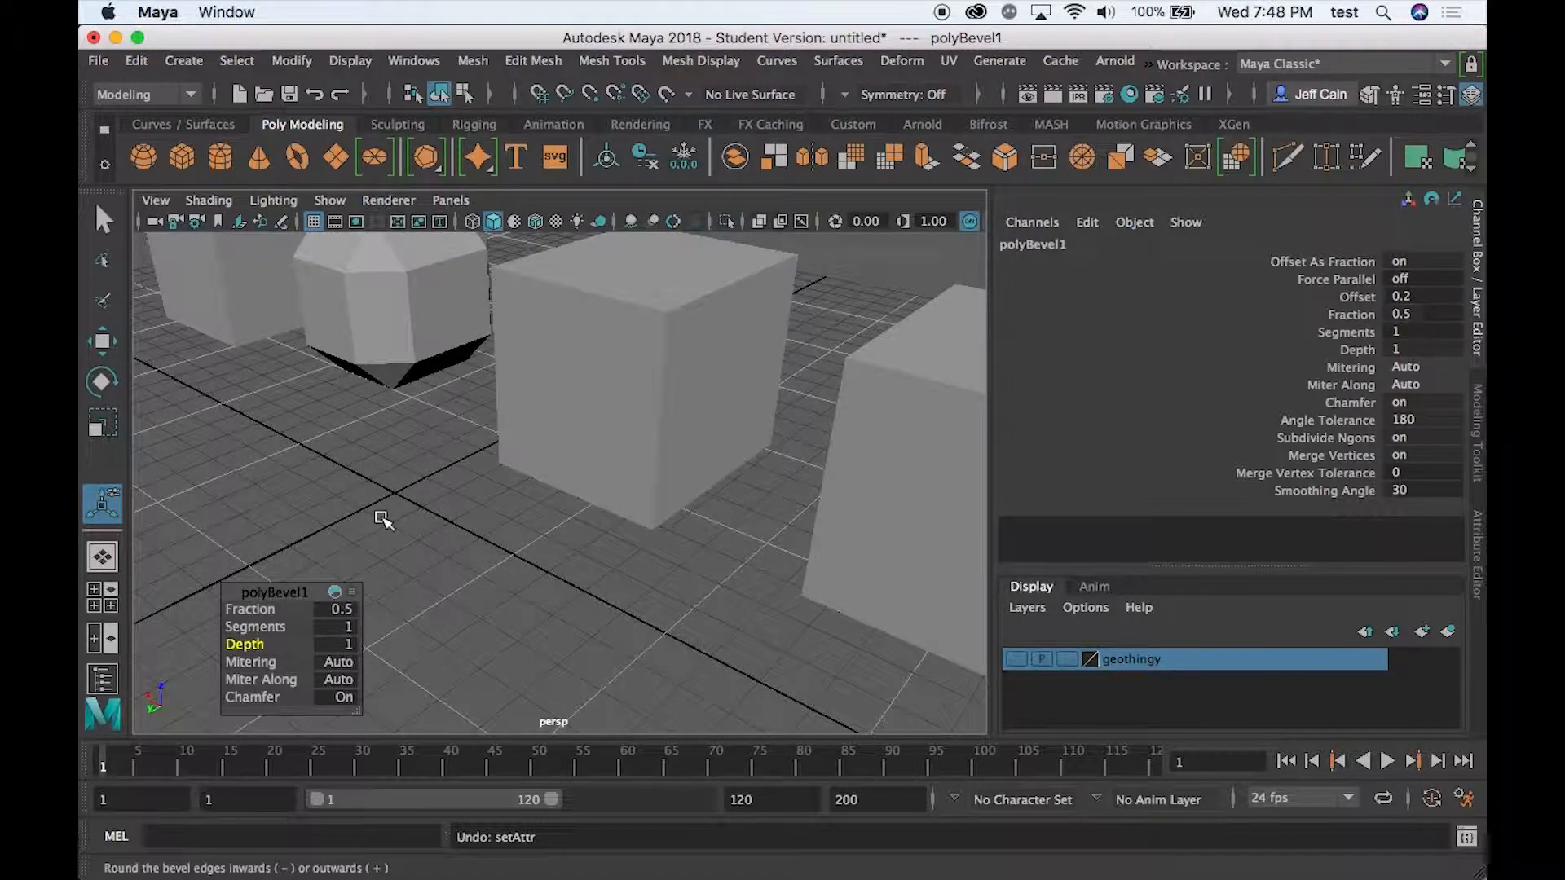
scroll(359, 357, "down", 6)
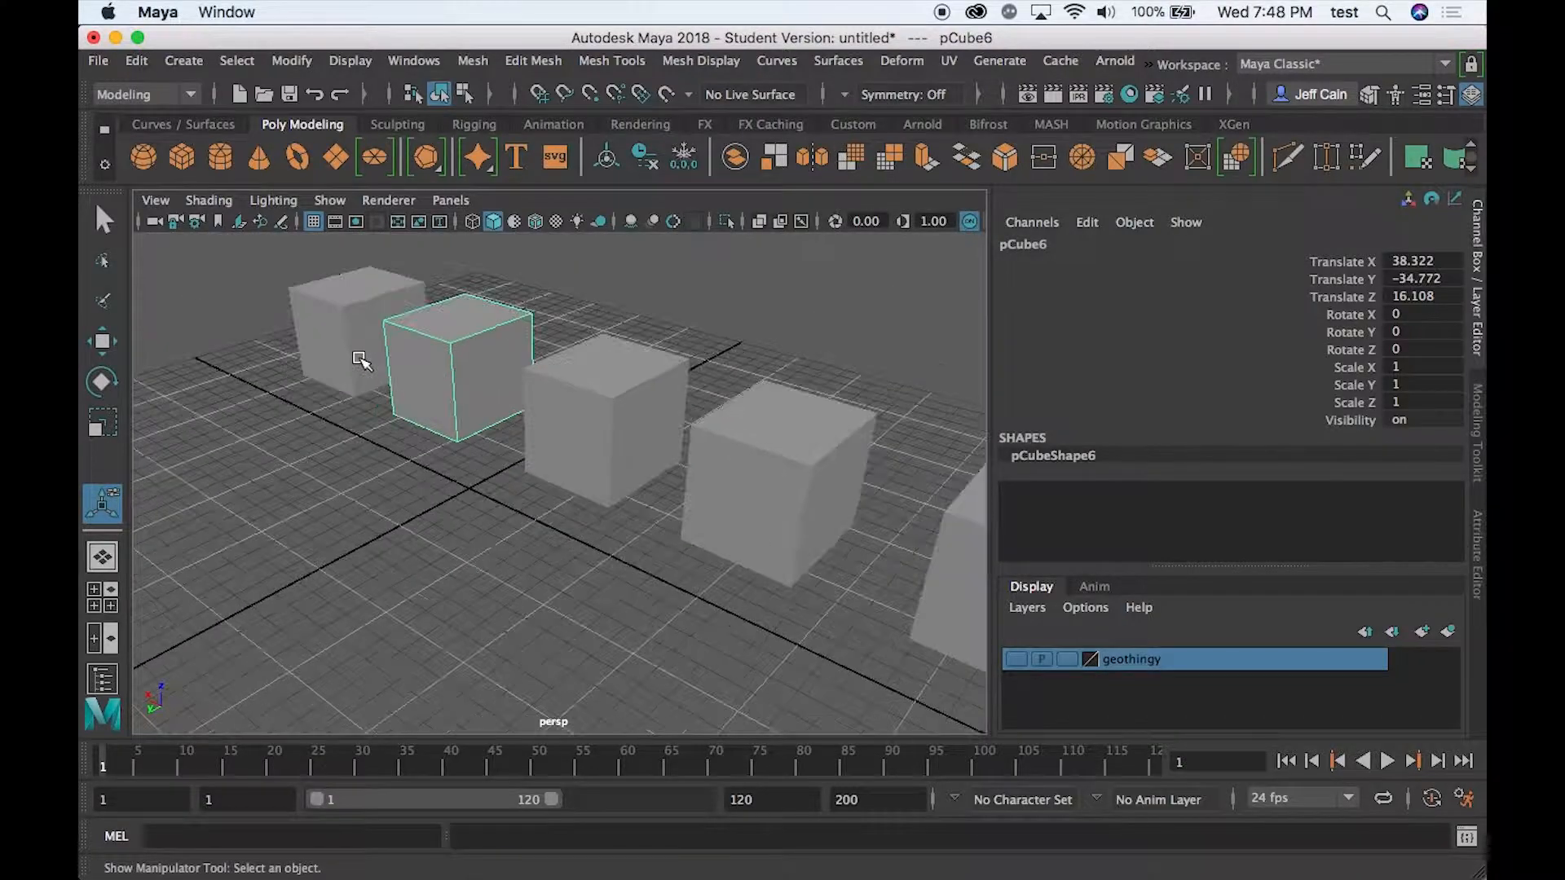
- Bevel only the top face of the second cube at fraction 0.5 and try out its segments setting
scroll(365, 359, "up", 4)
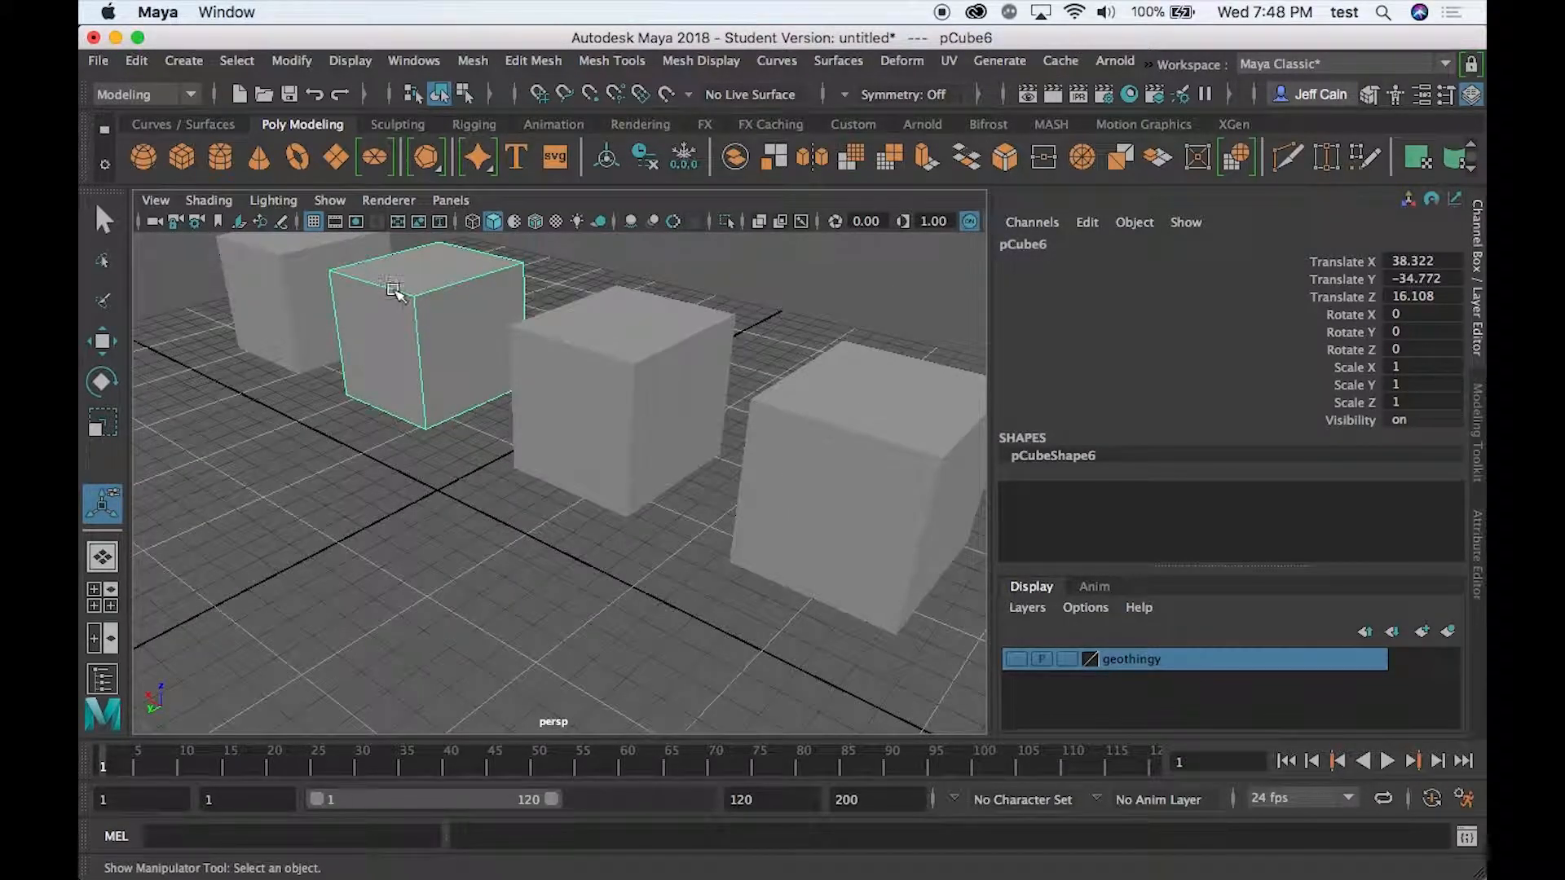
right_click(390, 365)
left_click(388, 285)
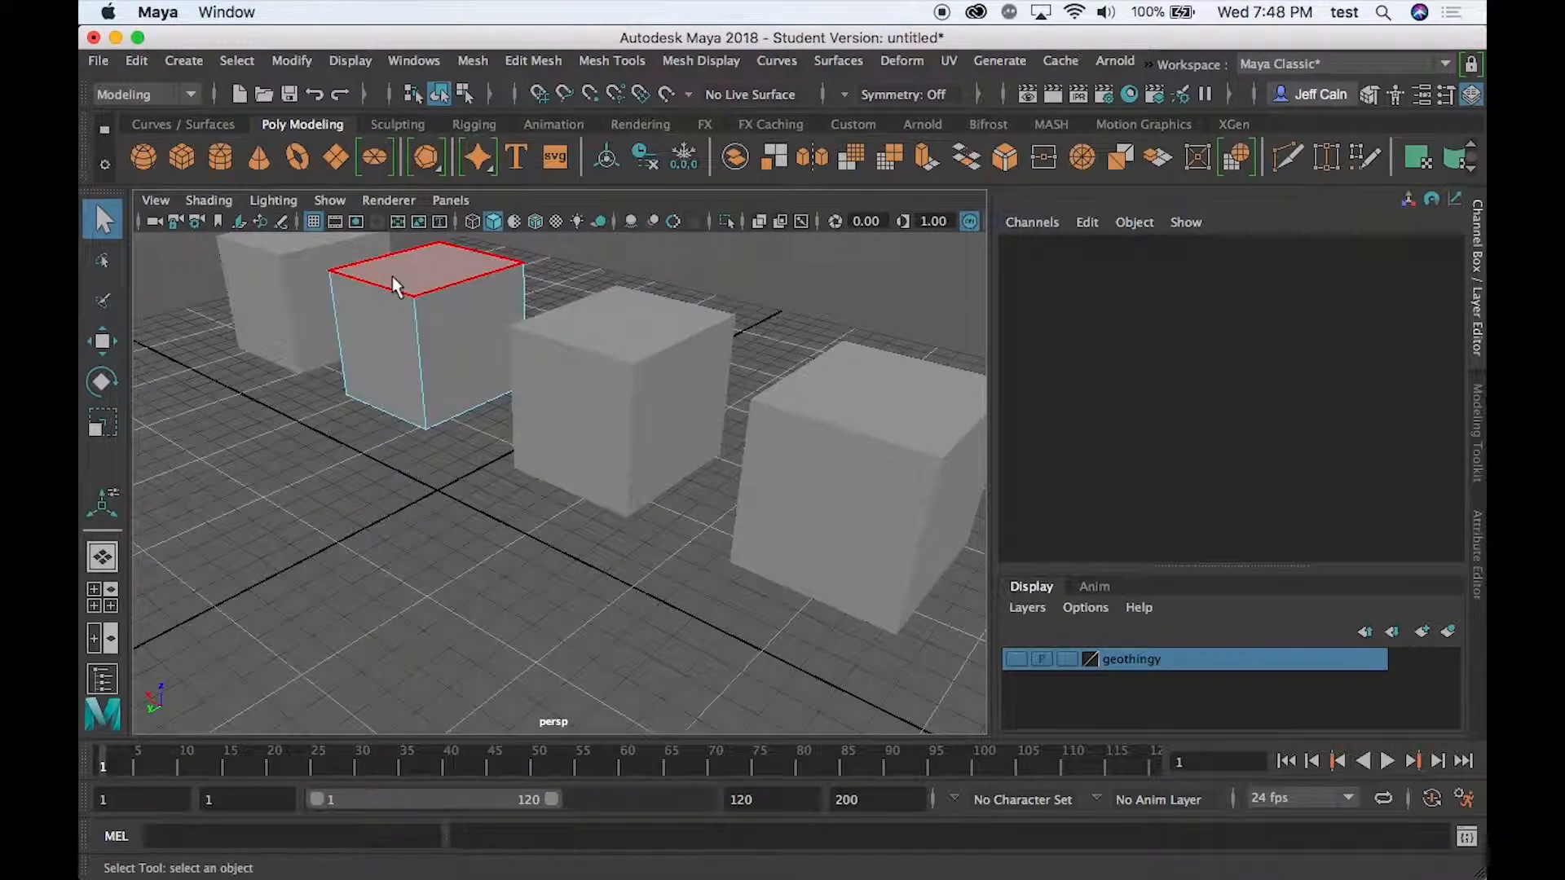
left_click(397, 286)
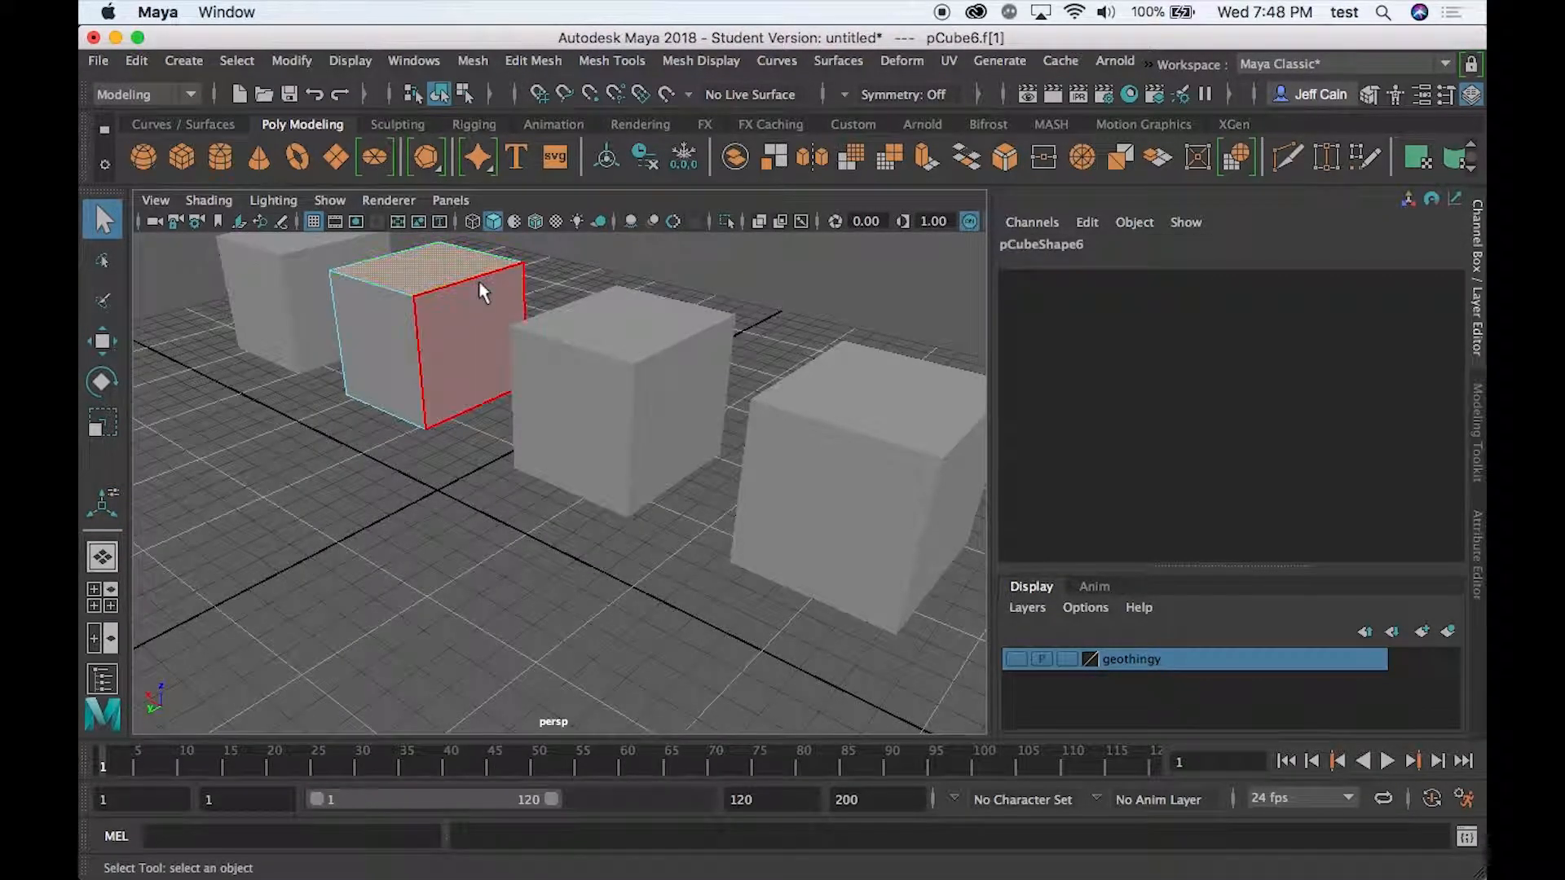
left_click(533, 60)
left_click(568, 140)
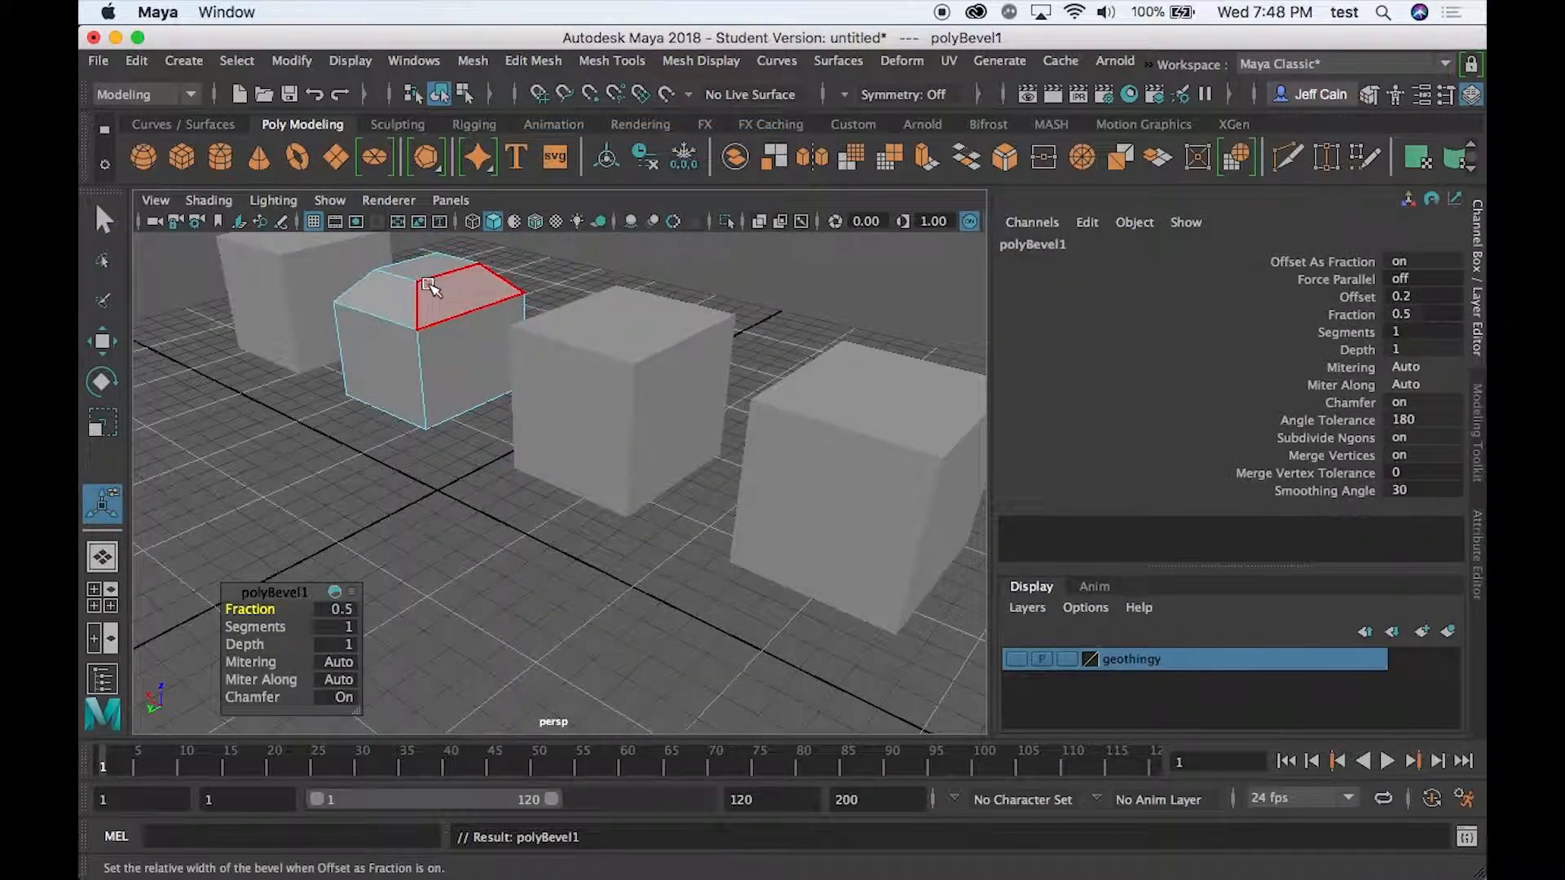
mouse_move(255, 626)
left_mouse_down()
mouse_move(300, 621)
mouse_move(257, 625)
left_mouse_up()
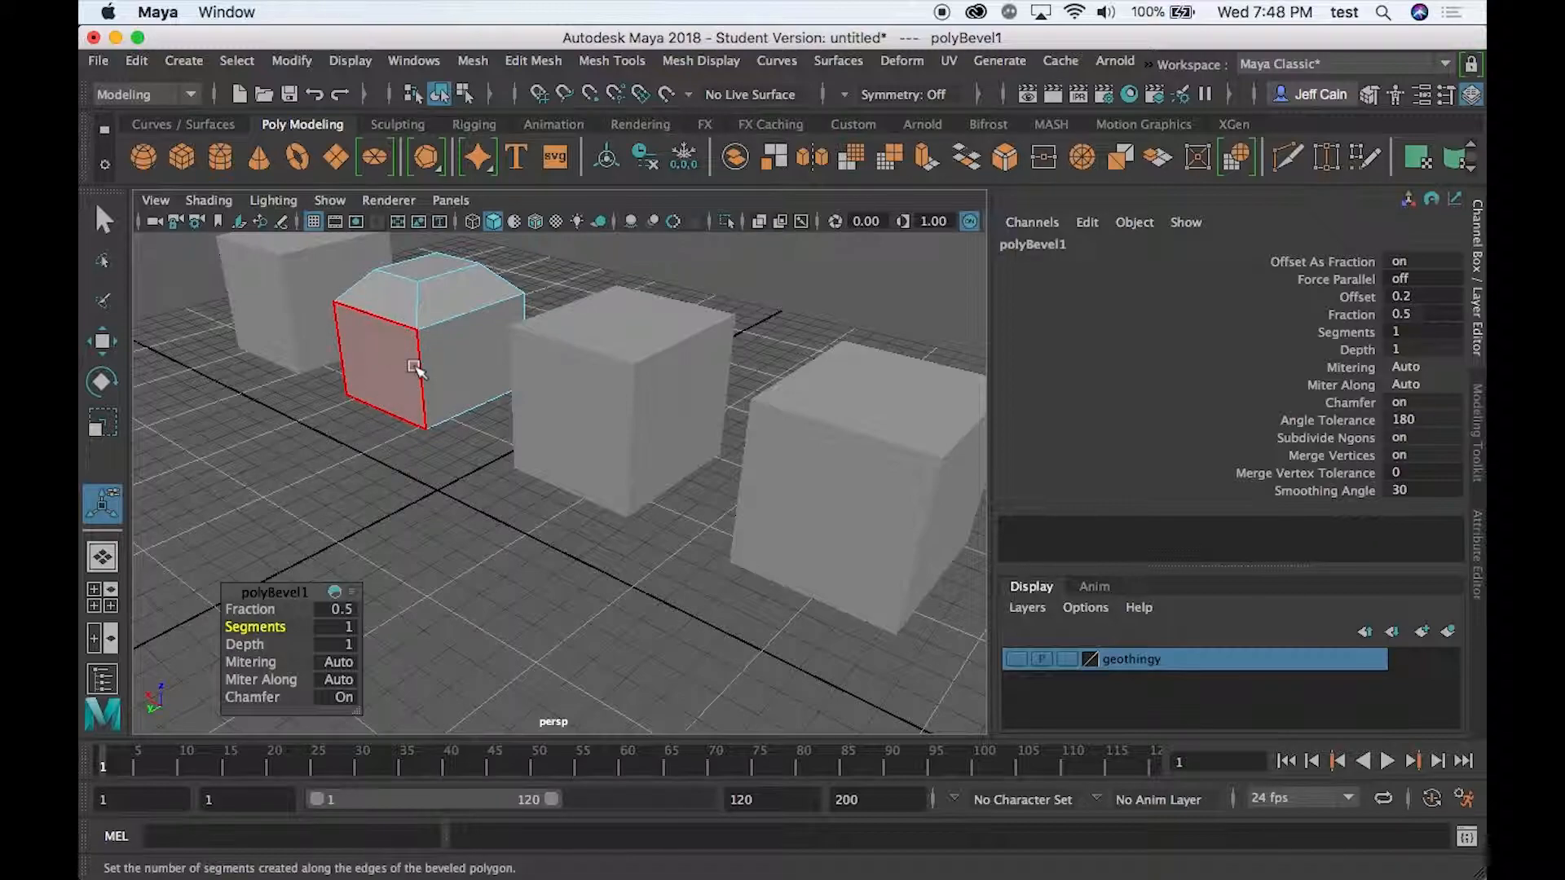
- Undo the segments change and the top-face bevel on the second cube
key("z")
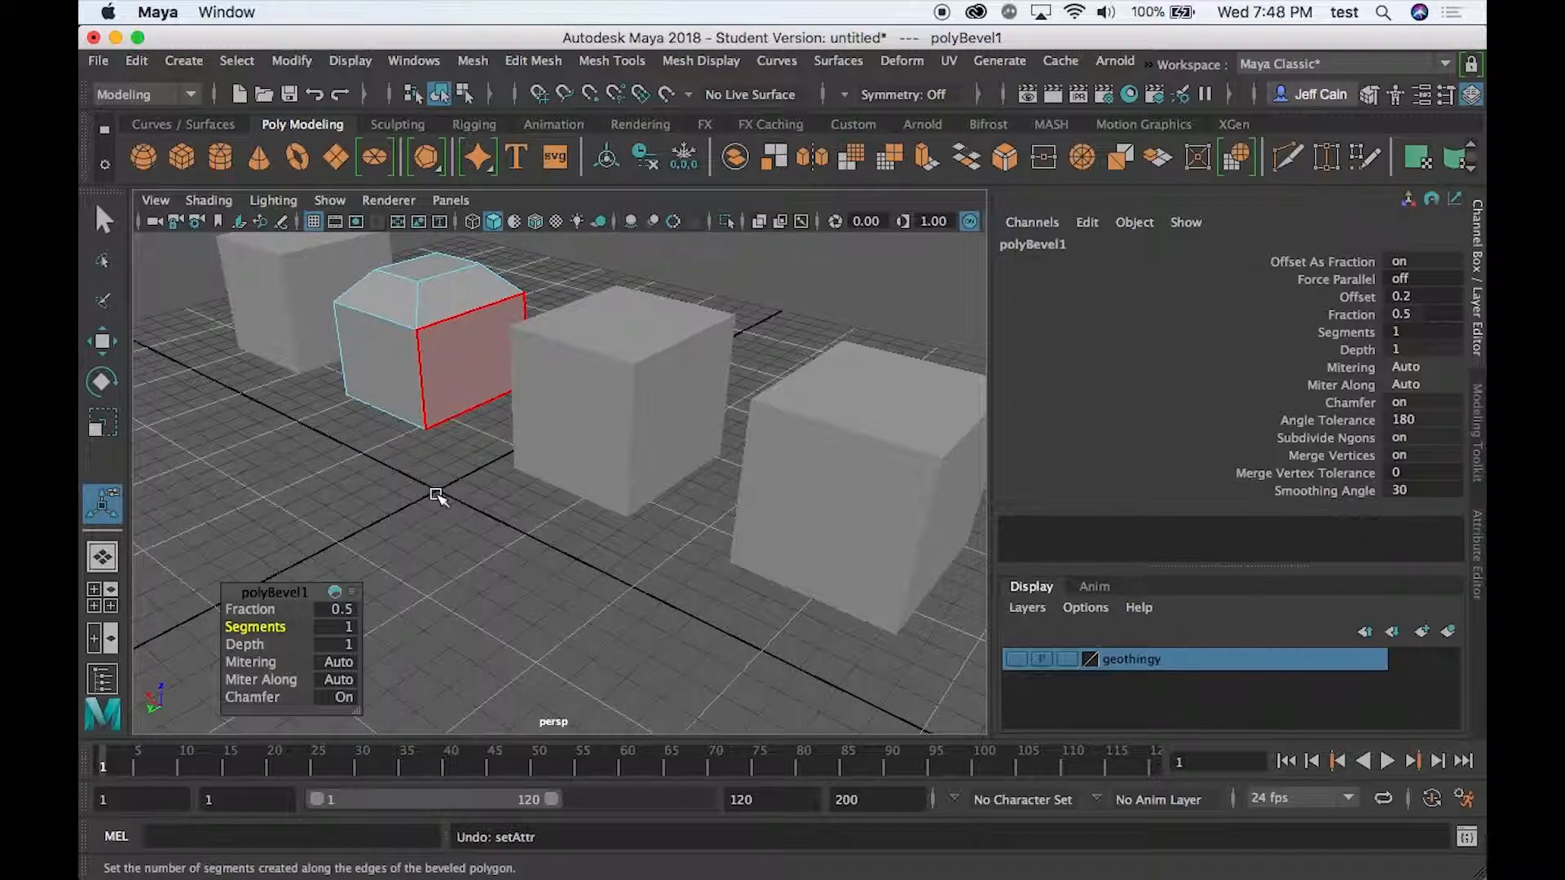
key("z")
key("z")
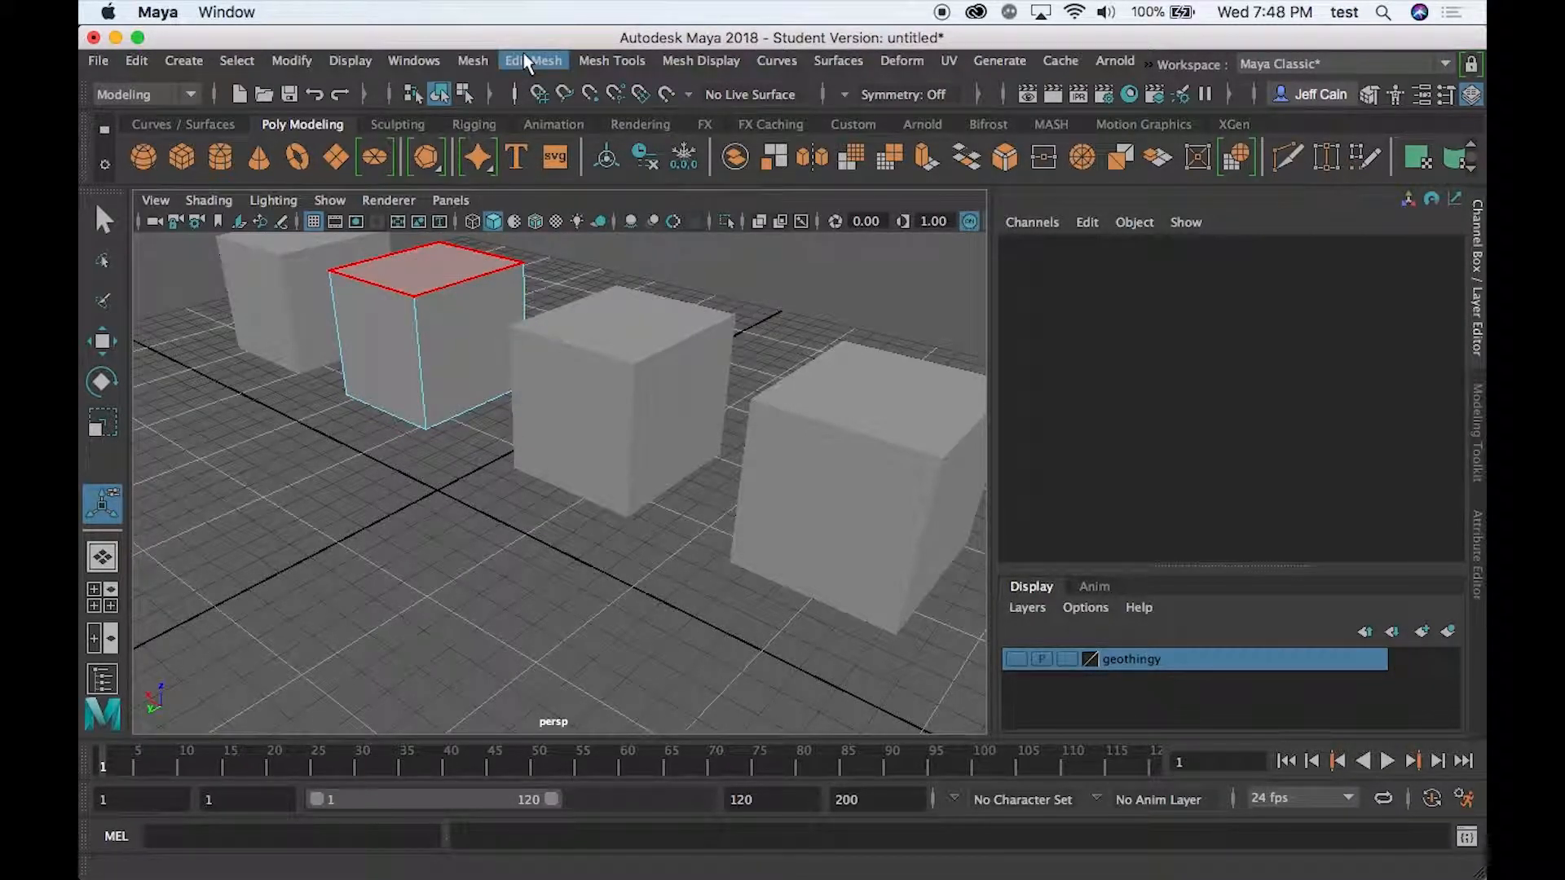
- Try to apply Smooth to the second cube while still in face mode with no face selected
left_click(472, 61)
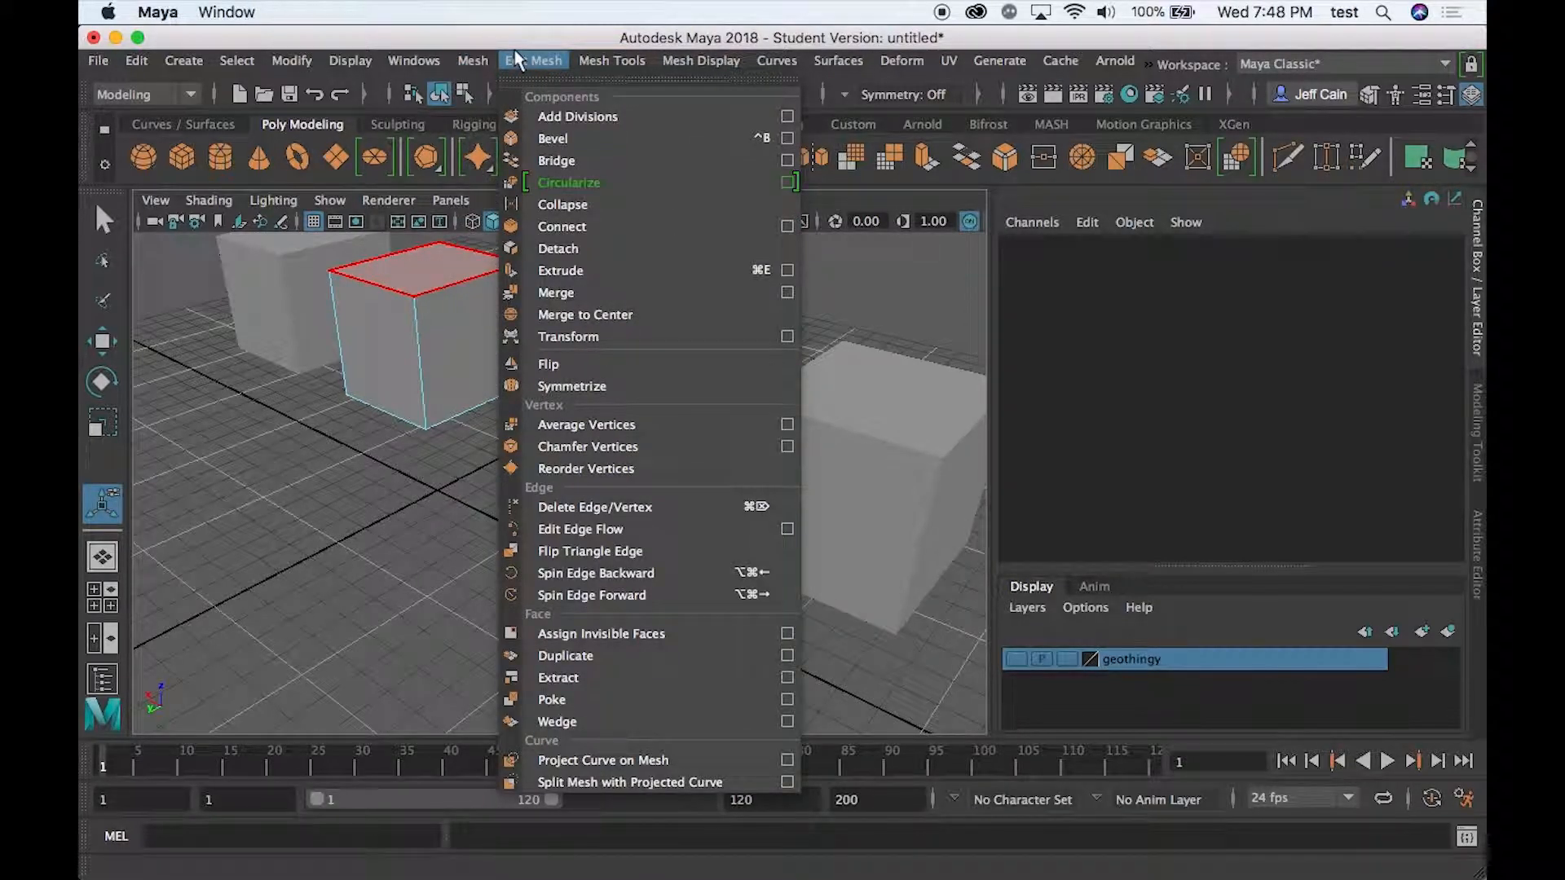
mouse_move(583, 62)
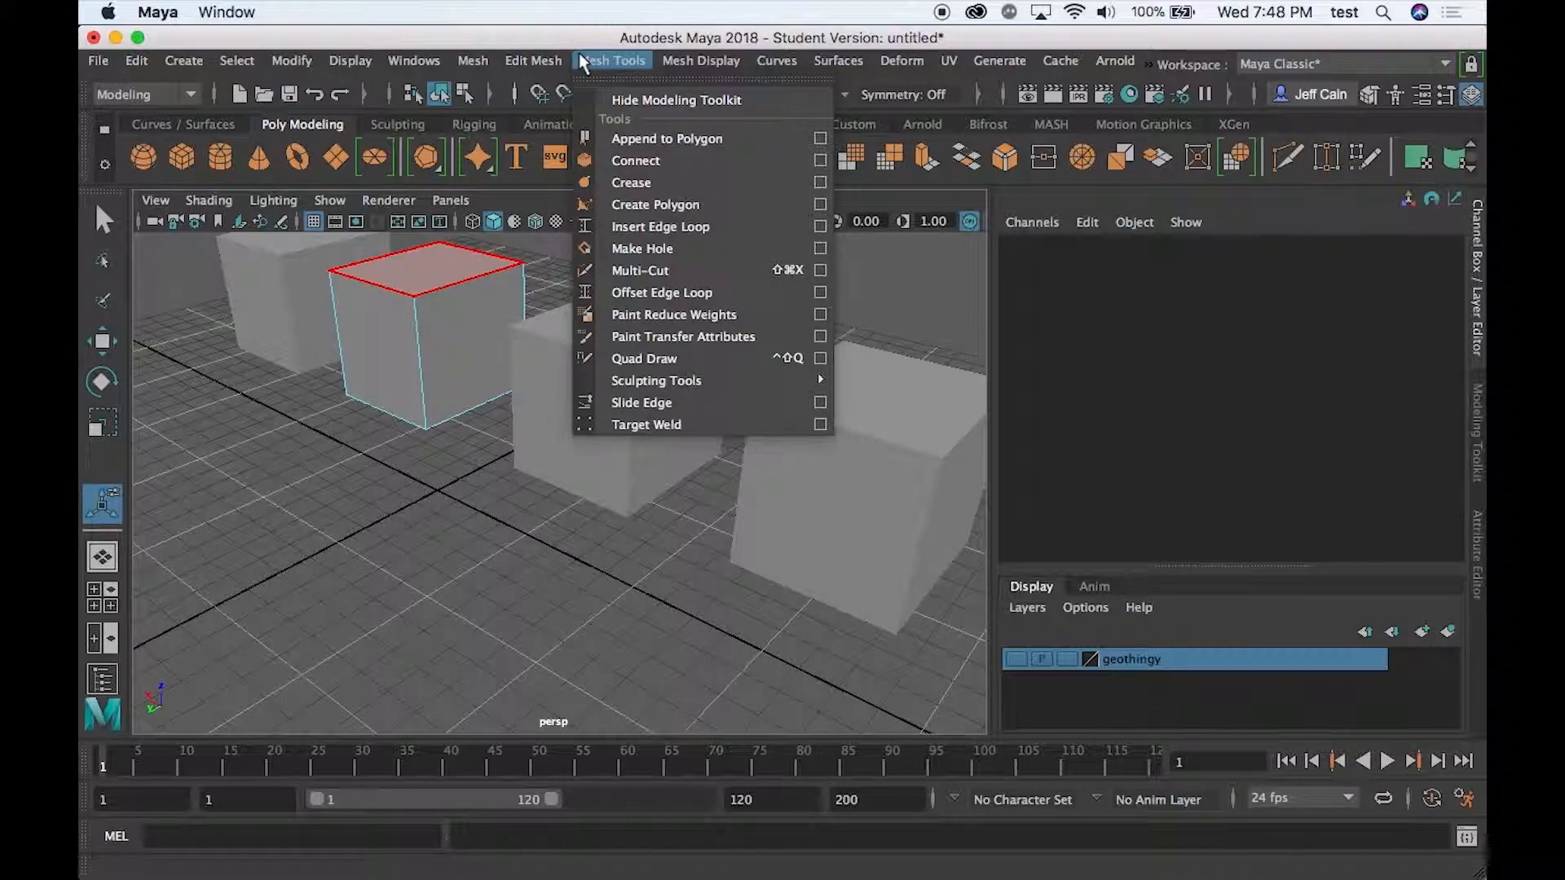
mouse_move(472, 65)
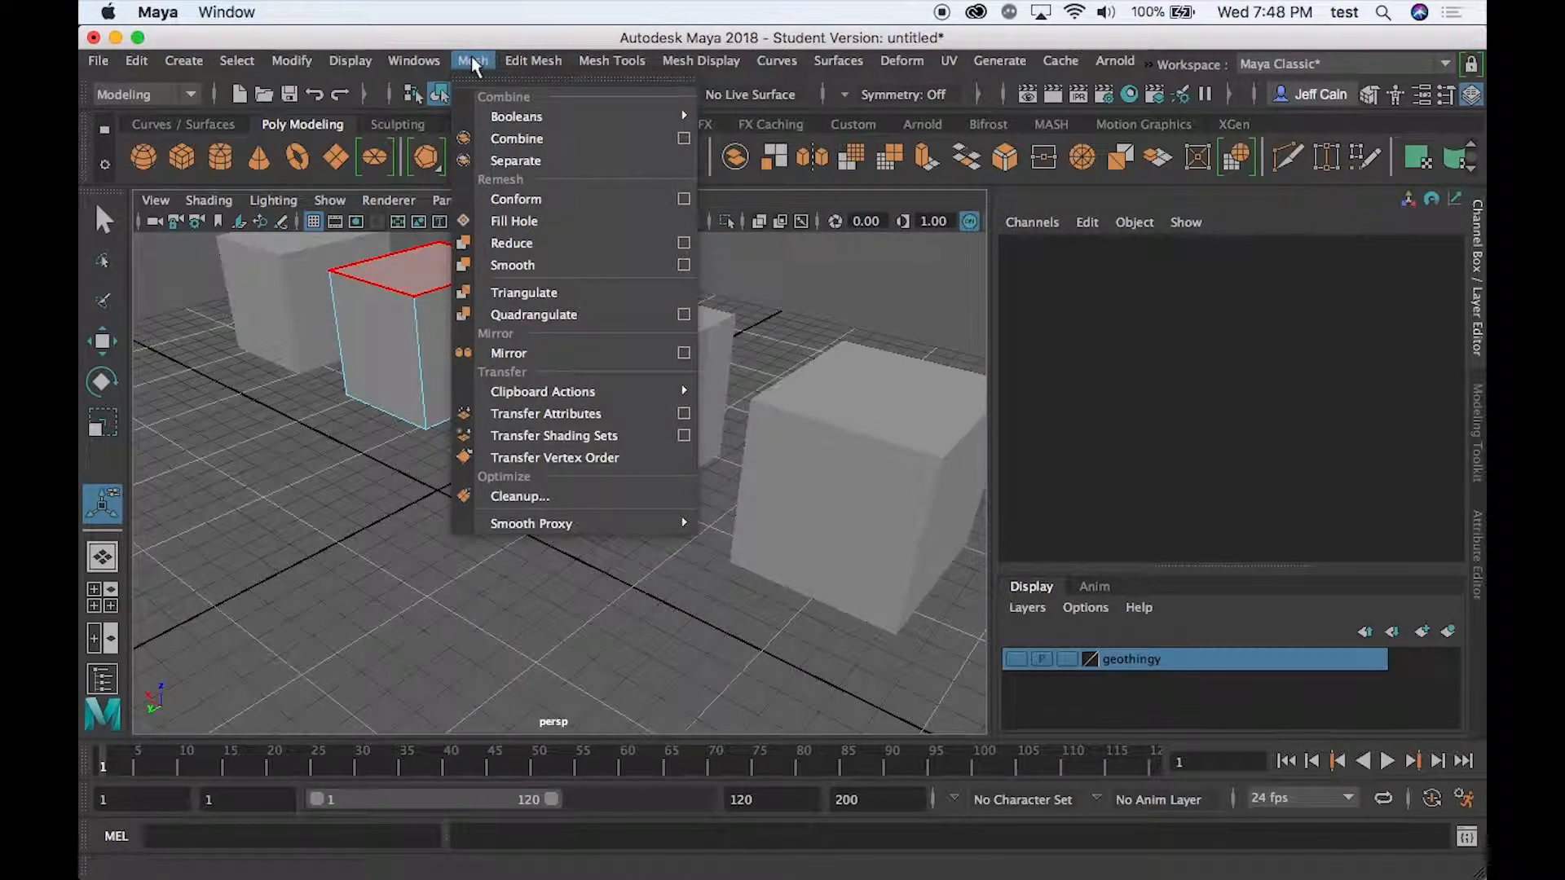
left_click(522, 269)
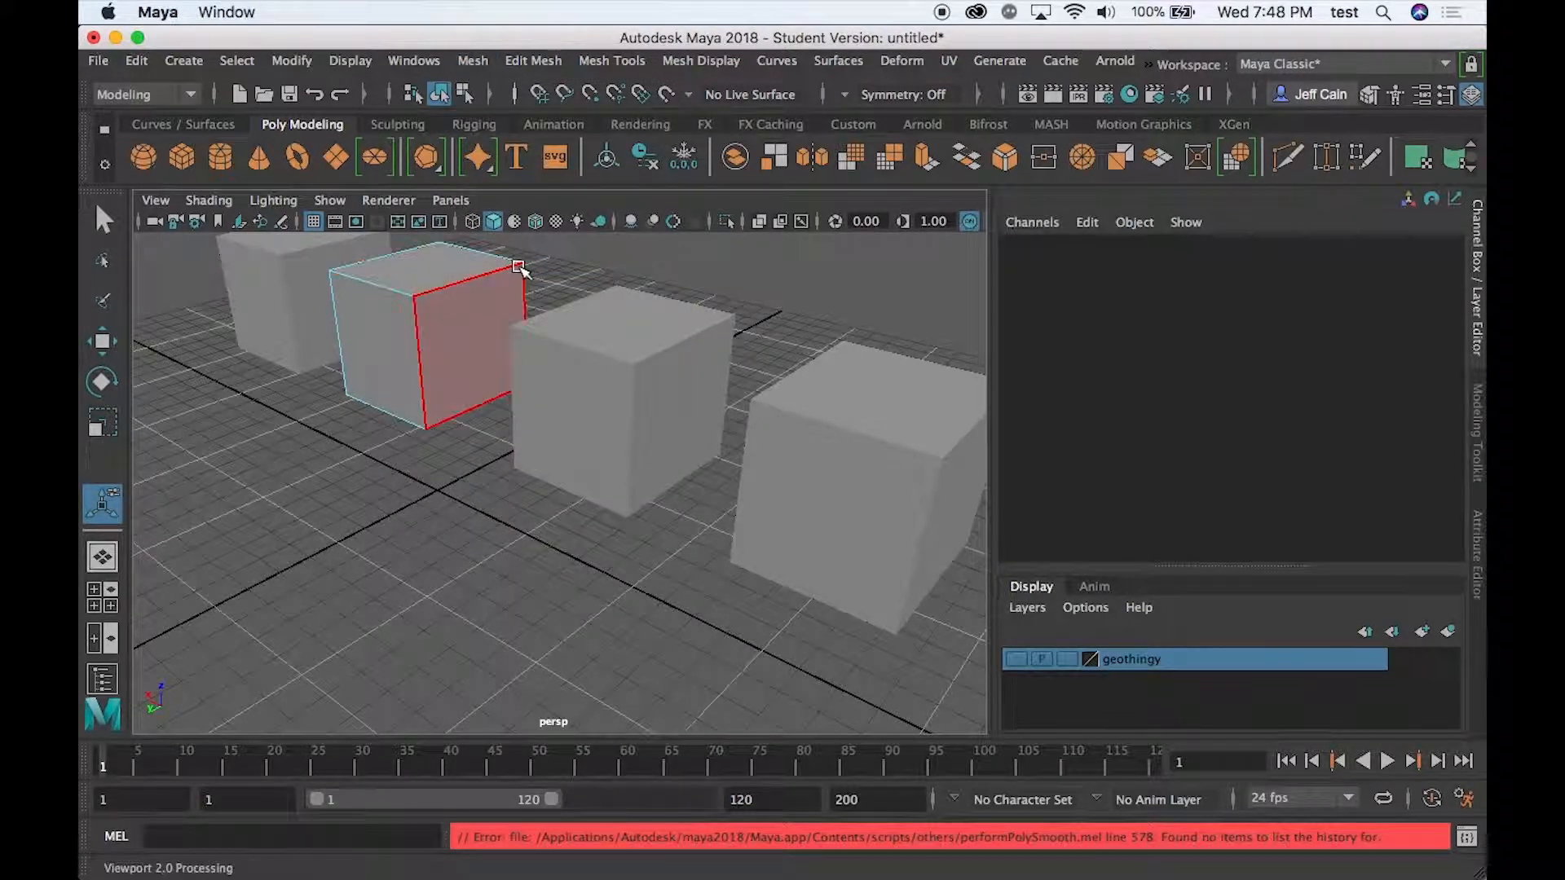
- Return the second cube to object mode and smooth it into a sphere, trying 0 and 1 divisions before setting 4
right_click(399, 362)
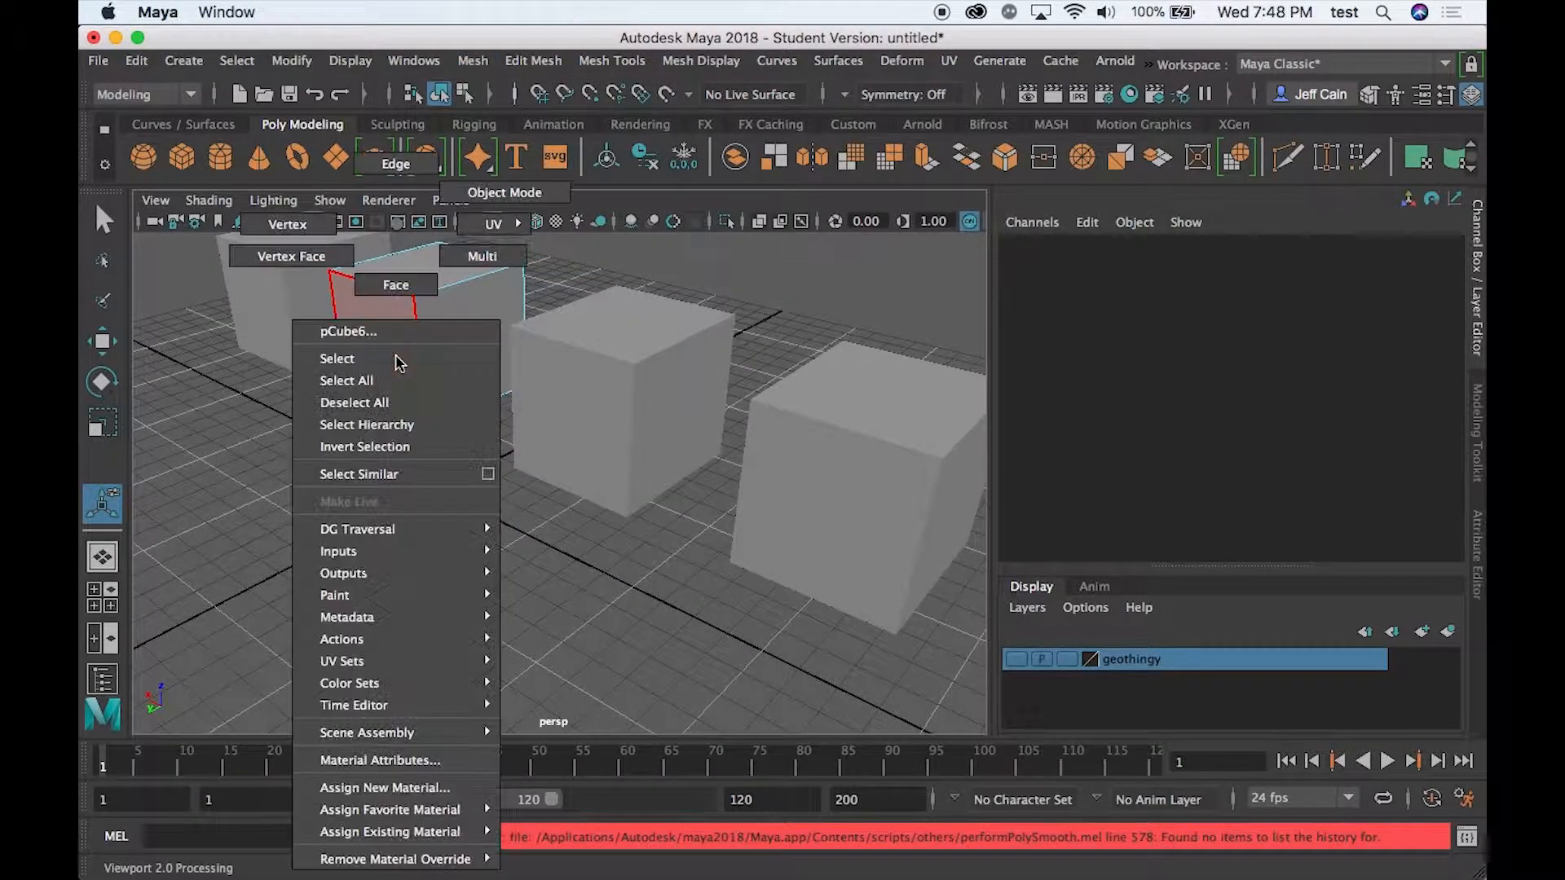
left_click(505, 192)
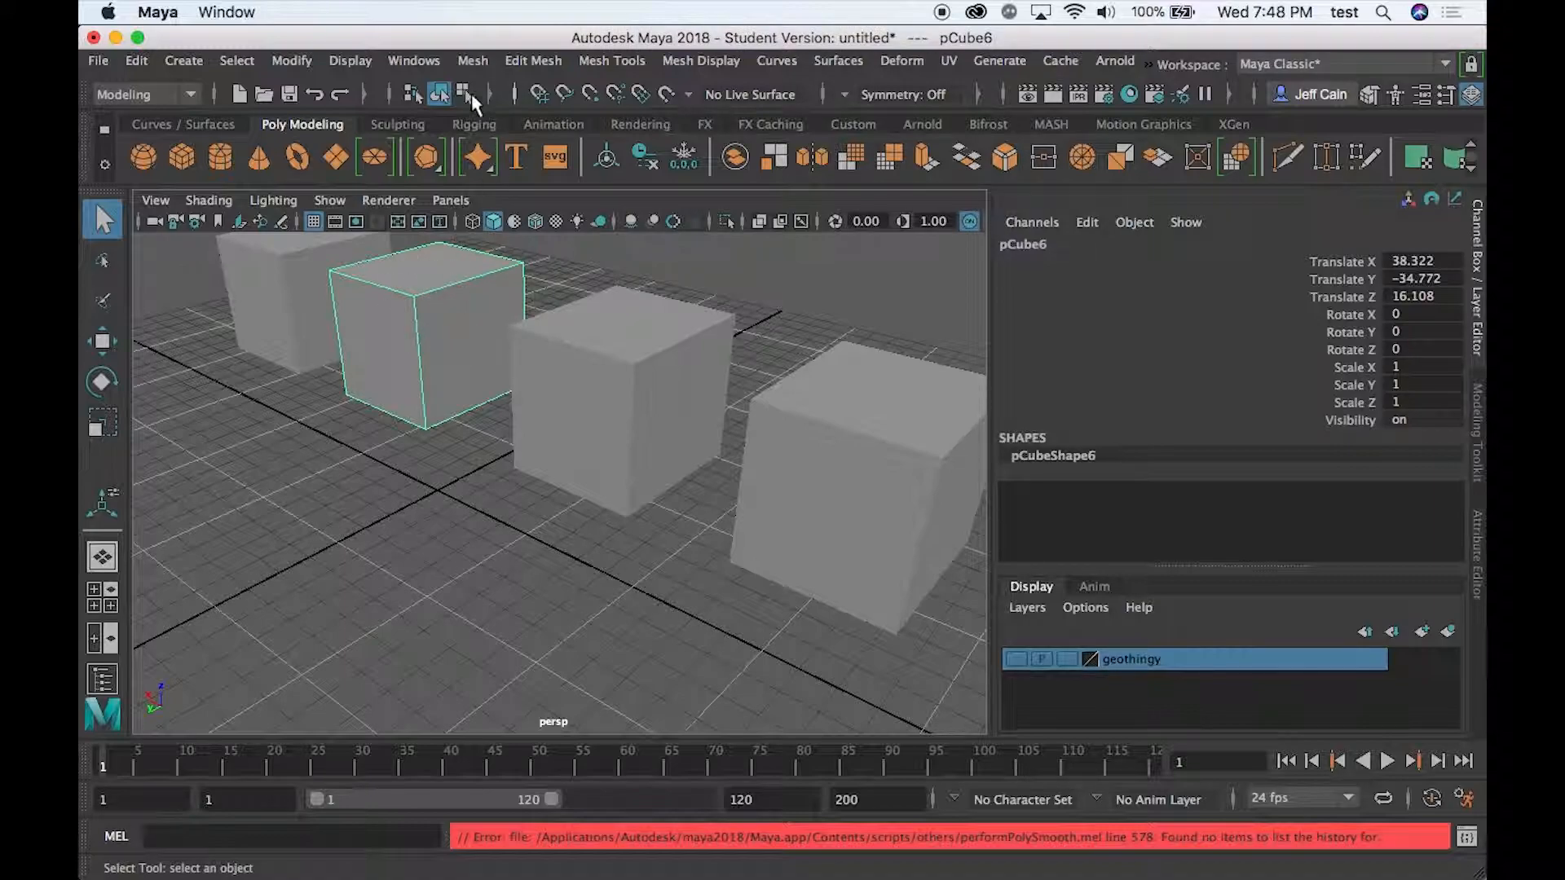
left_click(470, 55)
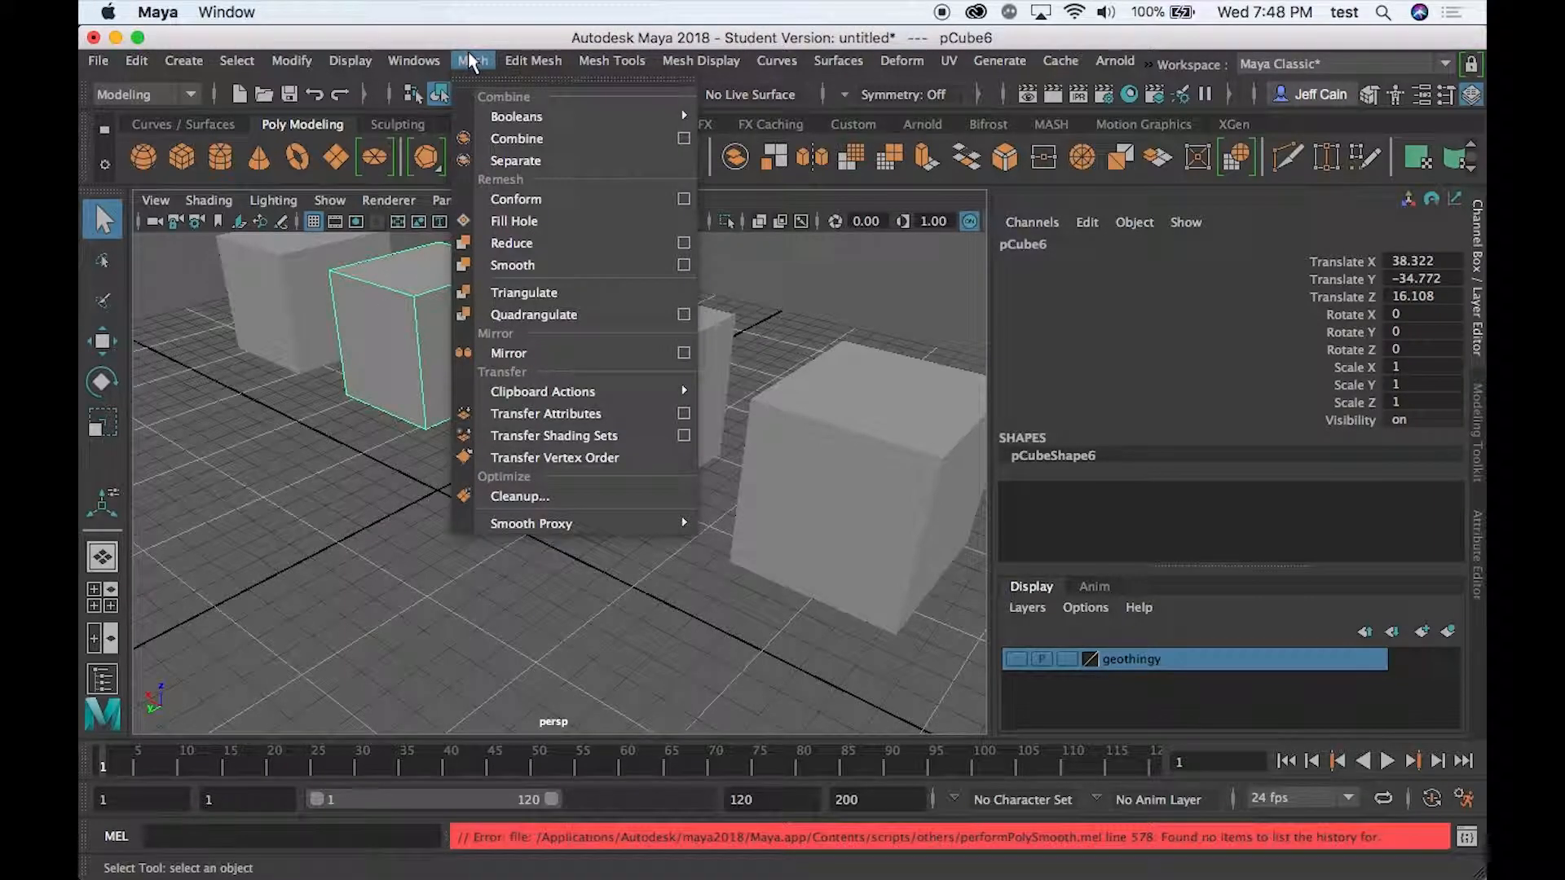
left_click(545, 269)
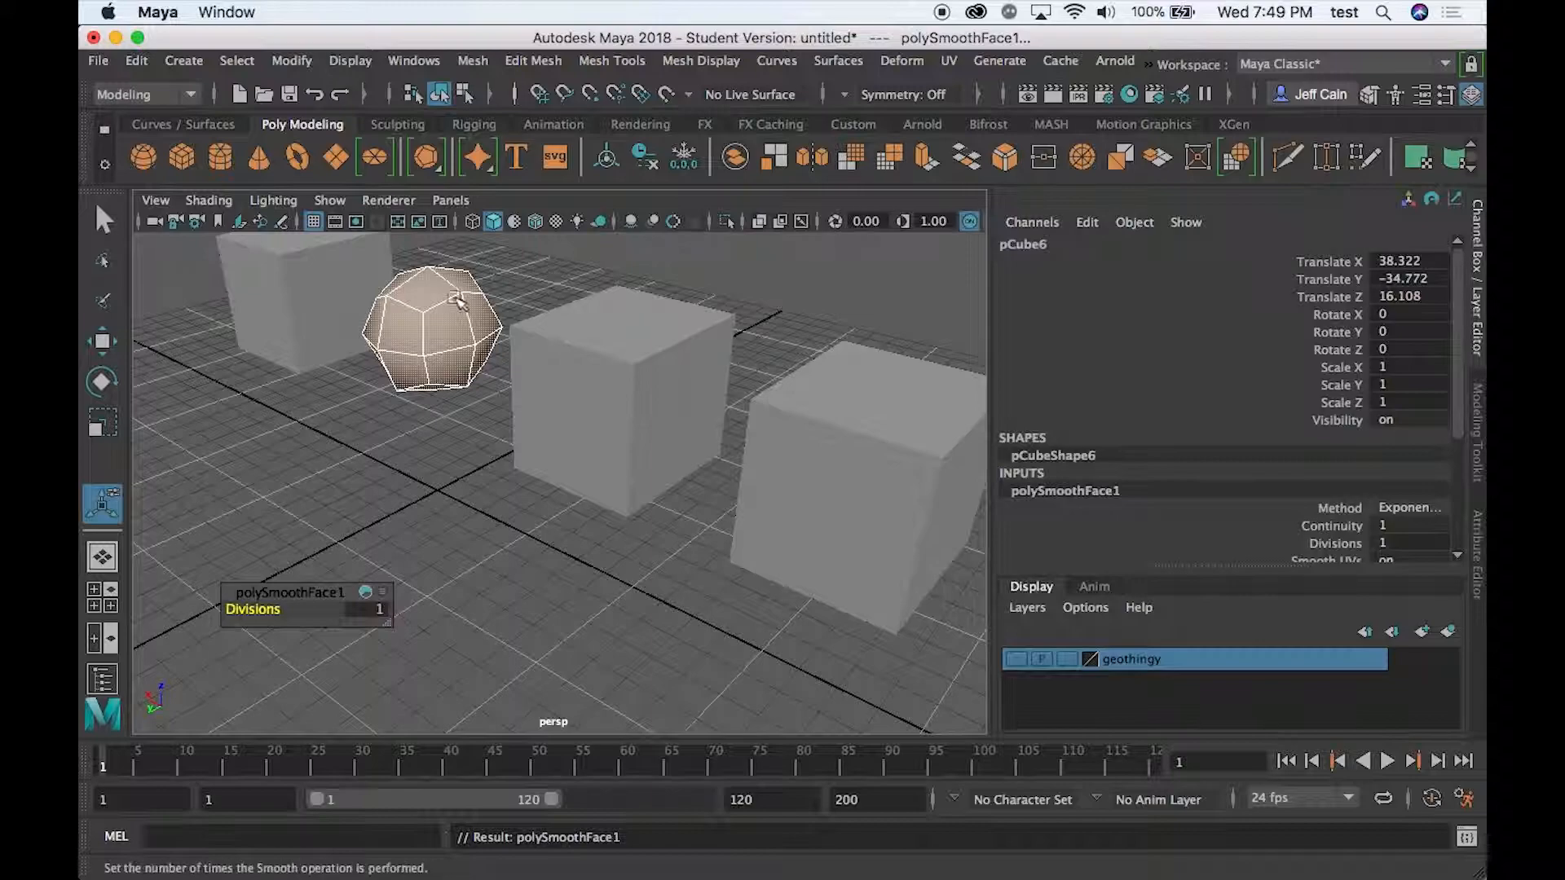
mouse_move(244, 611)
left_mouse_down()
mouse_move(285, 609)
mouse_move(235, 610)
left_mouse_up()
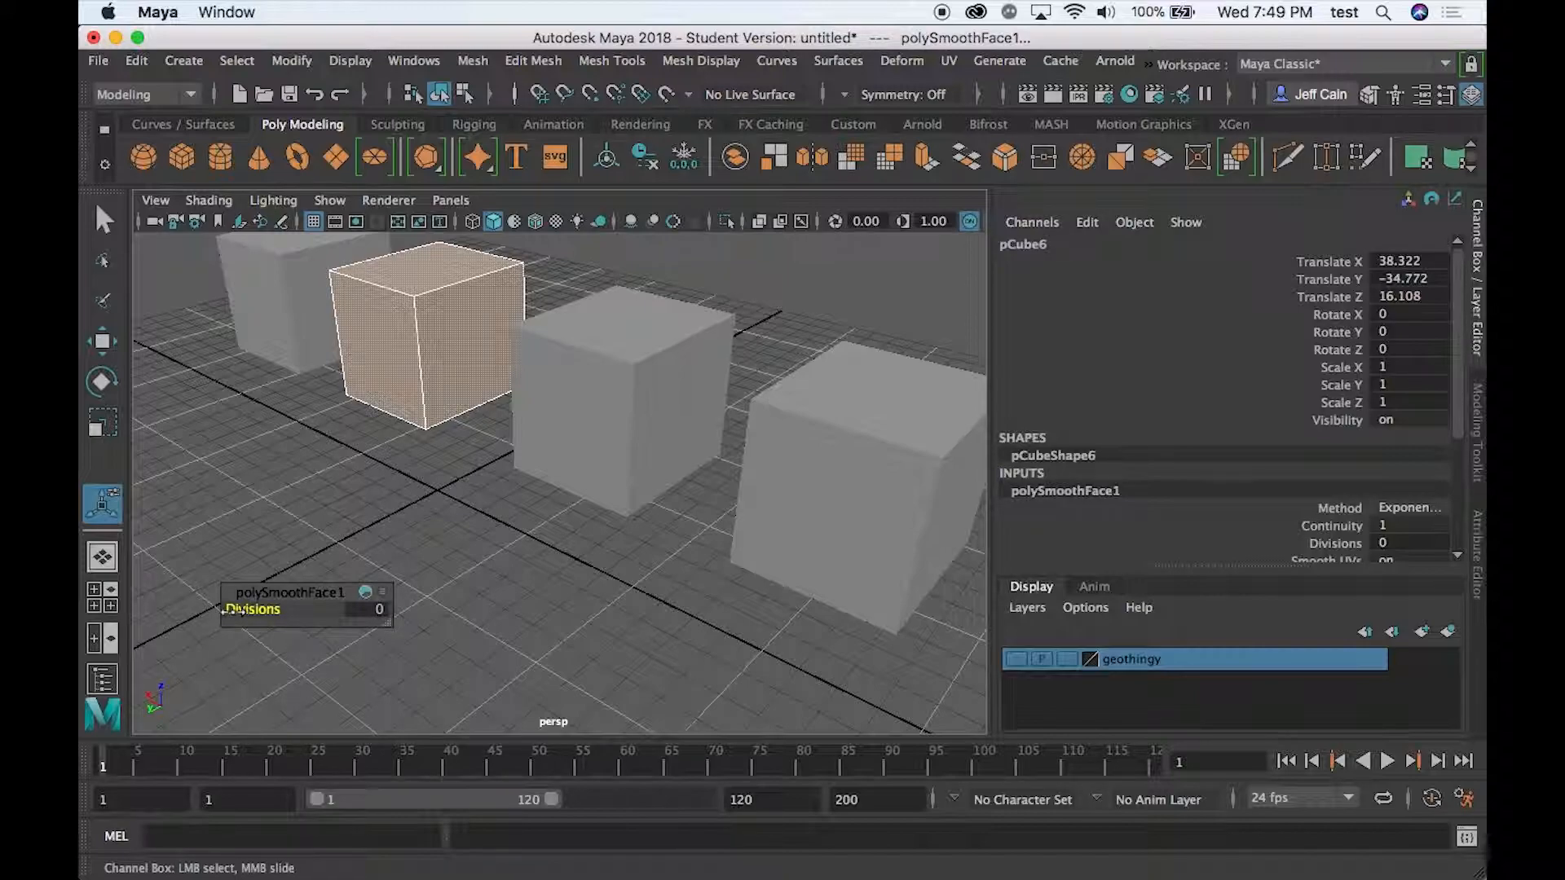
left_click_drag(229, 609, 236, 608)
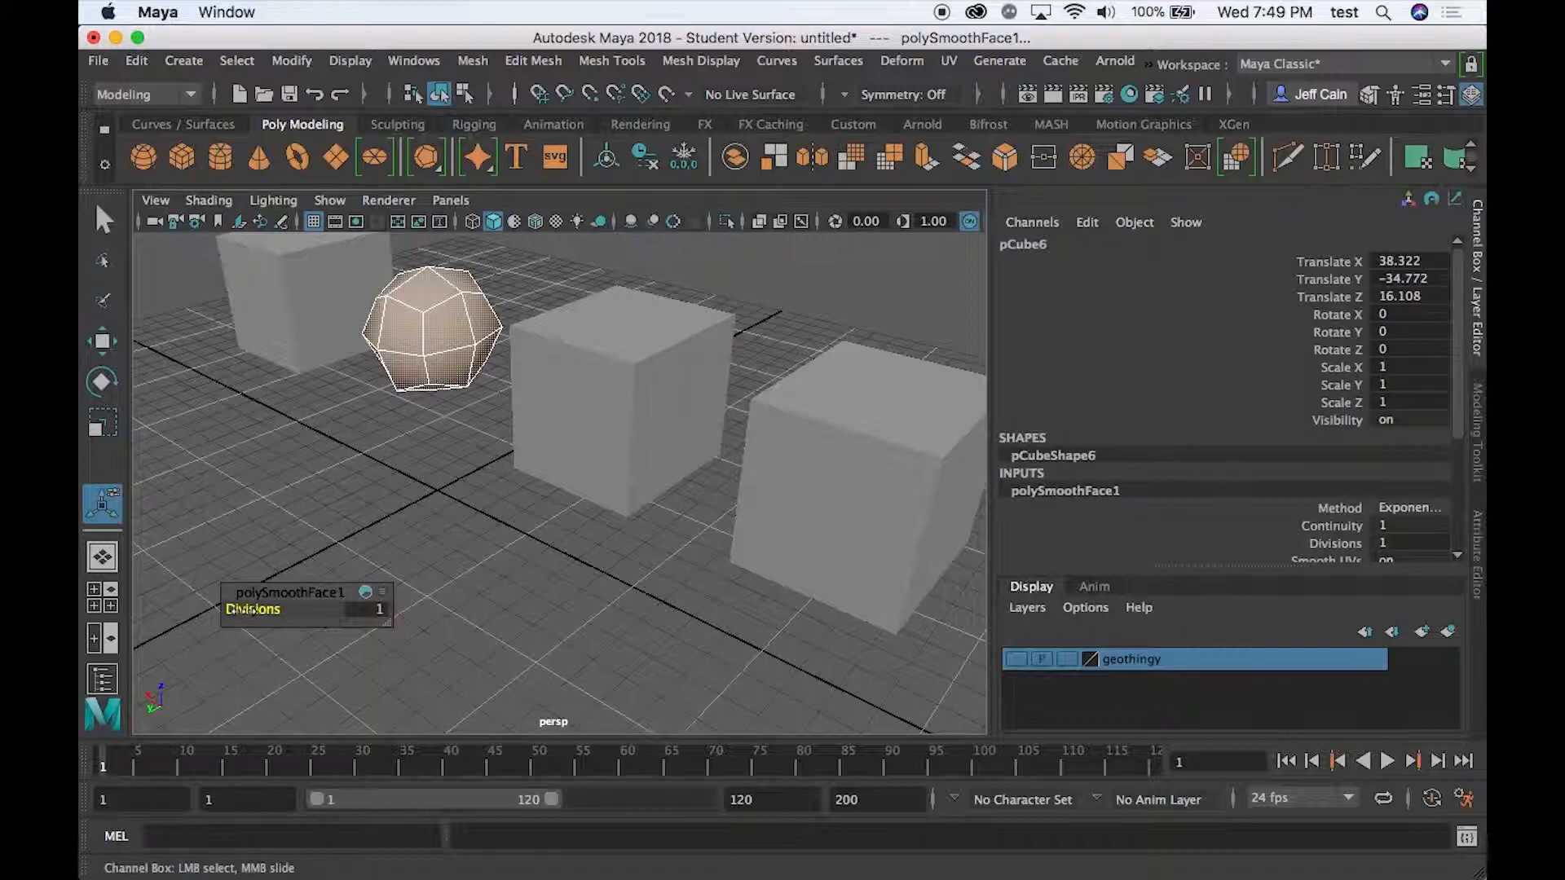
left_click_drag(238, 609, 289, 609)
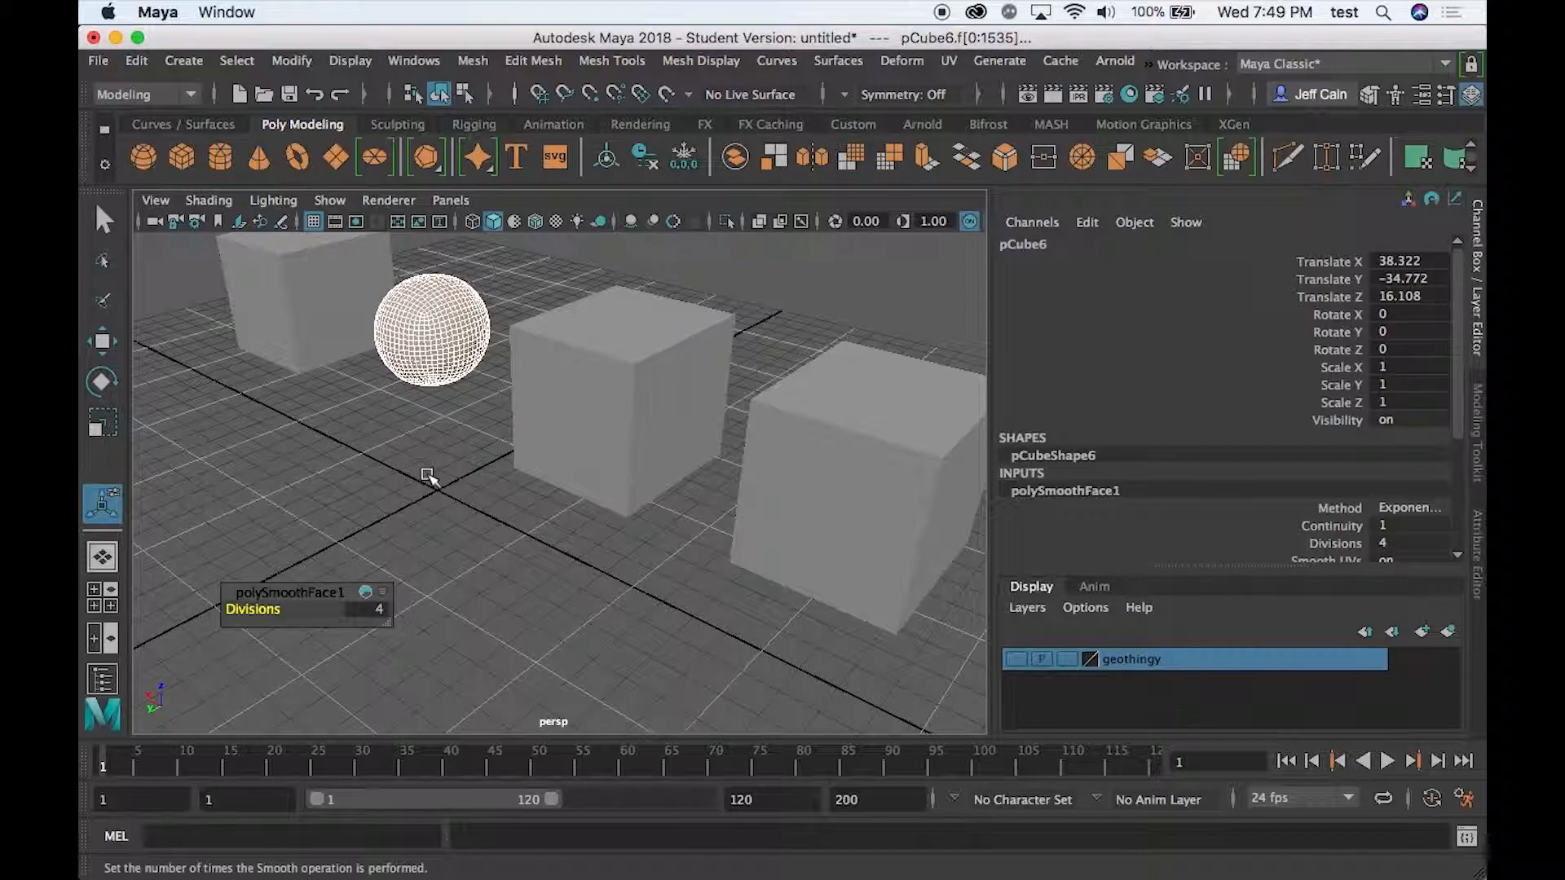
- Add divisions to the third cube, trying a value of 3 before setting it to 1
left_click(585, 411)
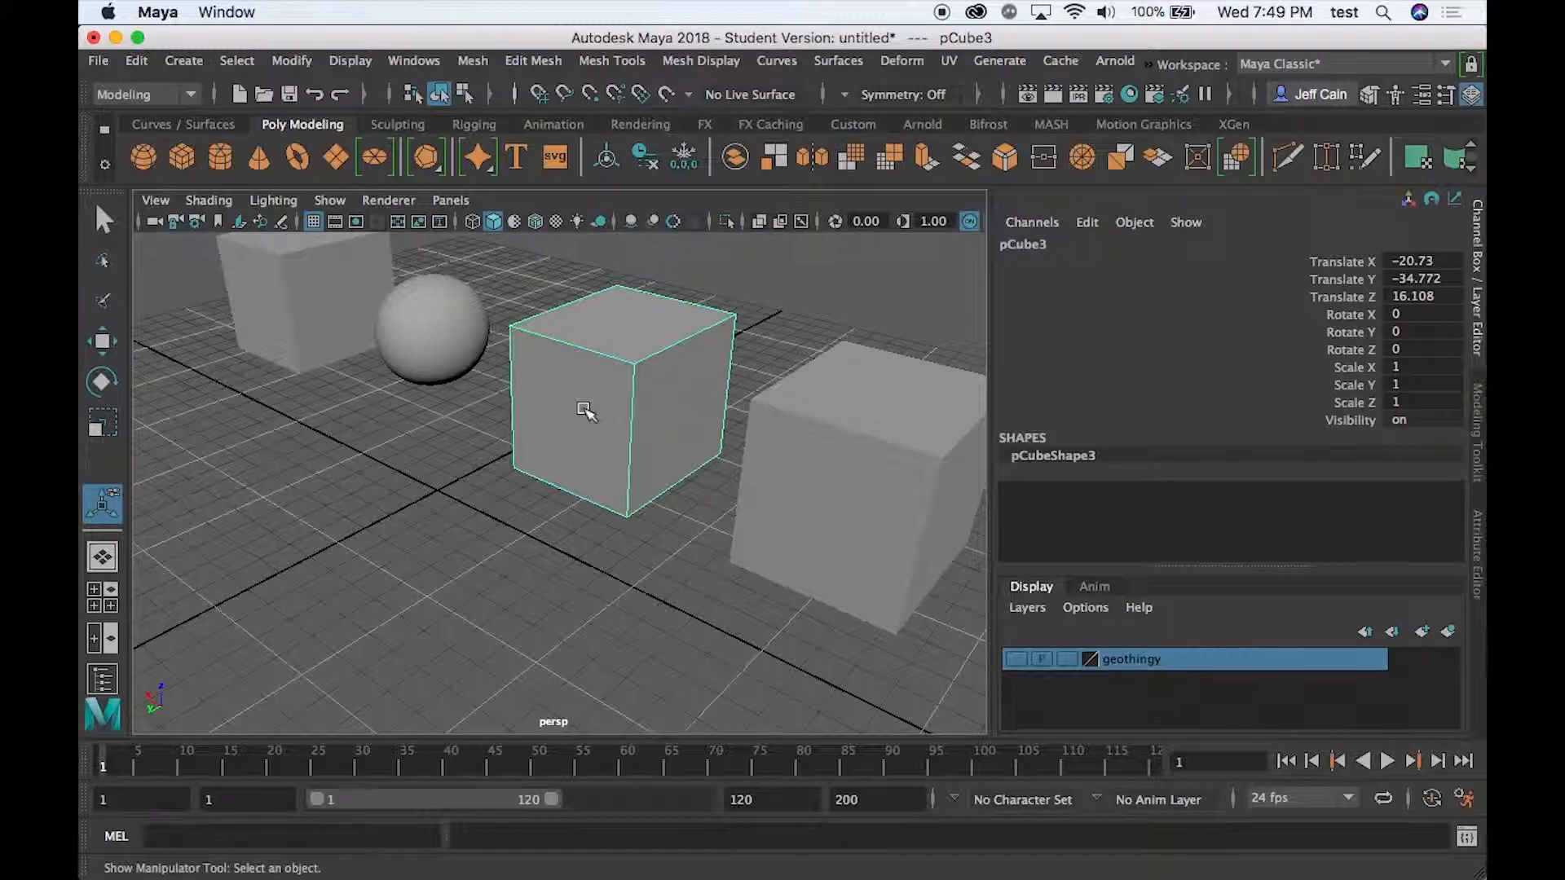
left_click(538, 61)
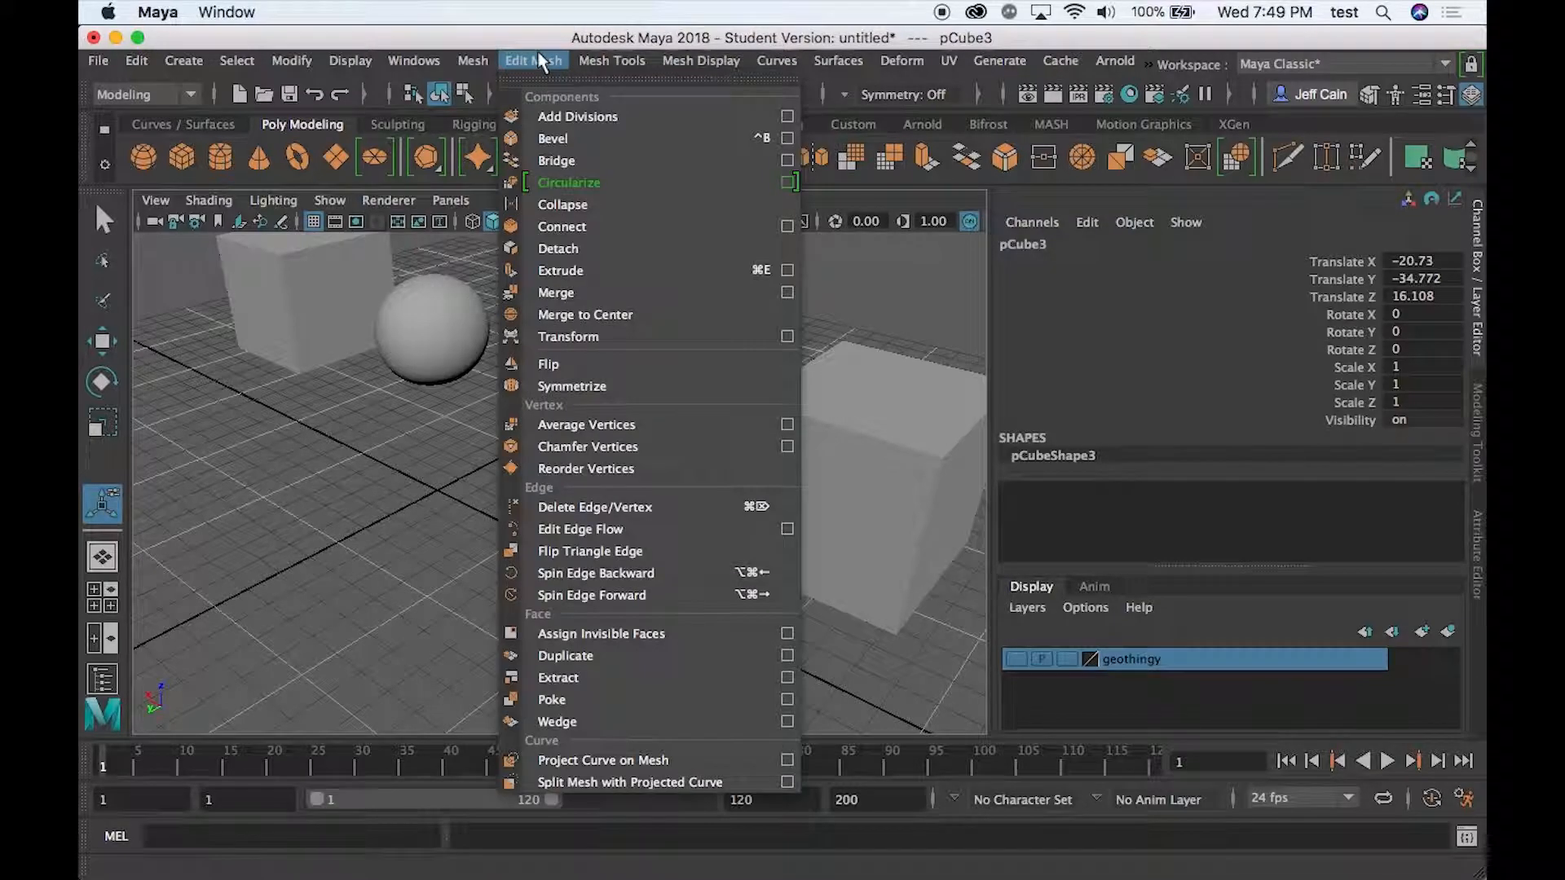
left_click(555, 119)
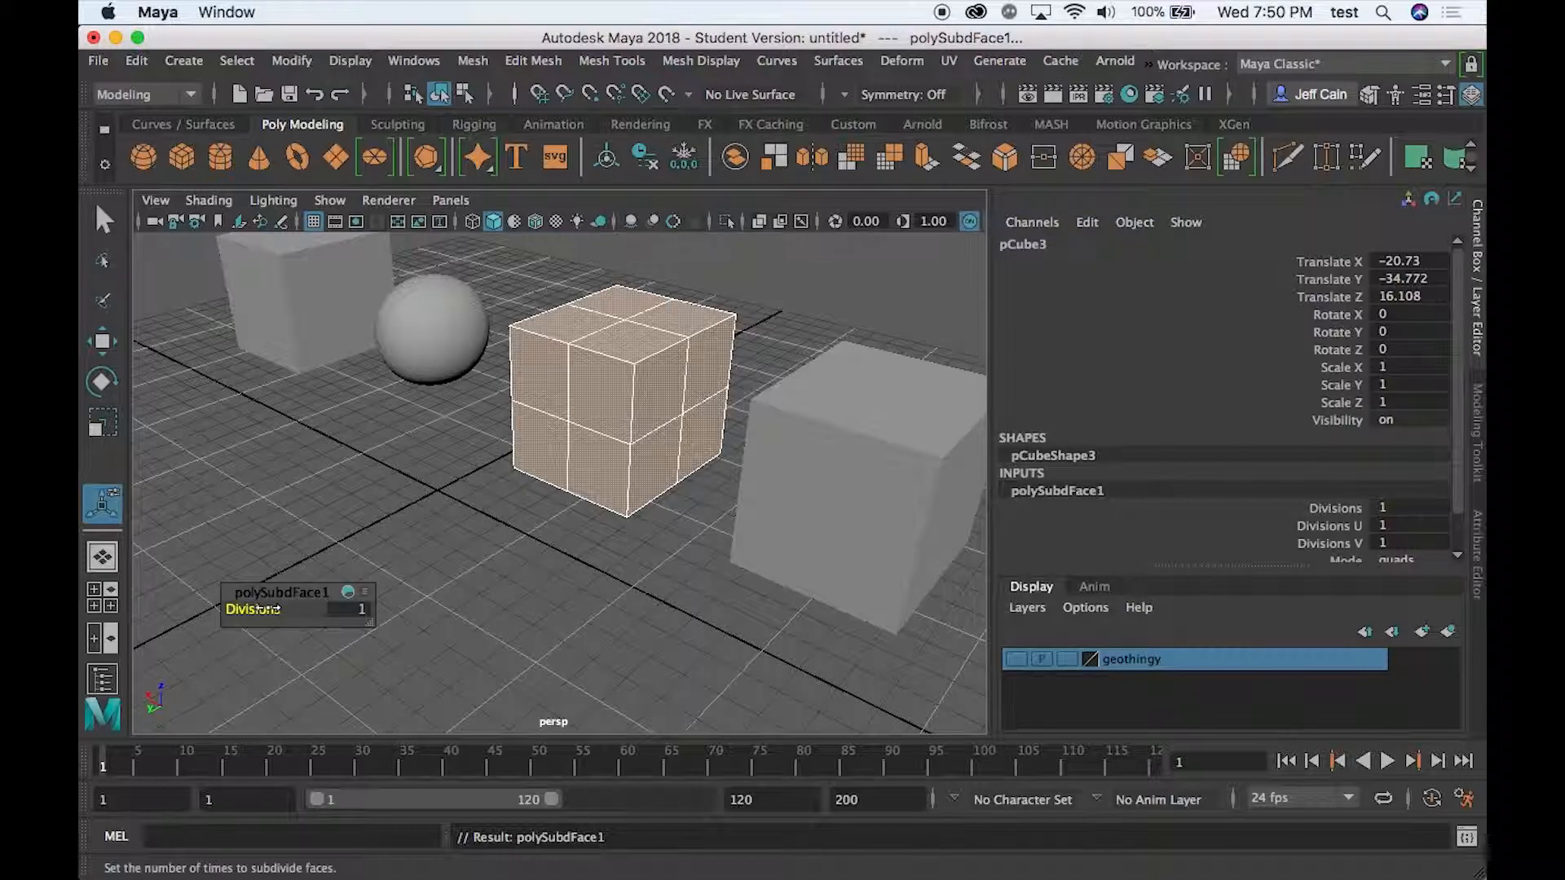
left_click_drag(252, 609, 289, 608)
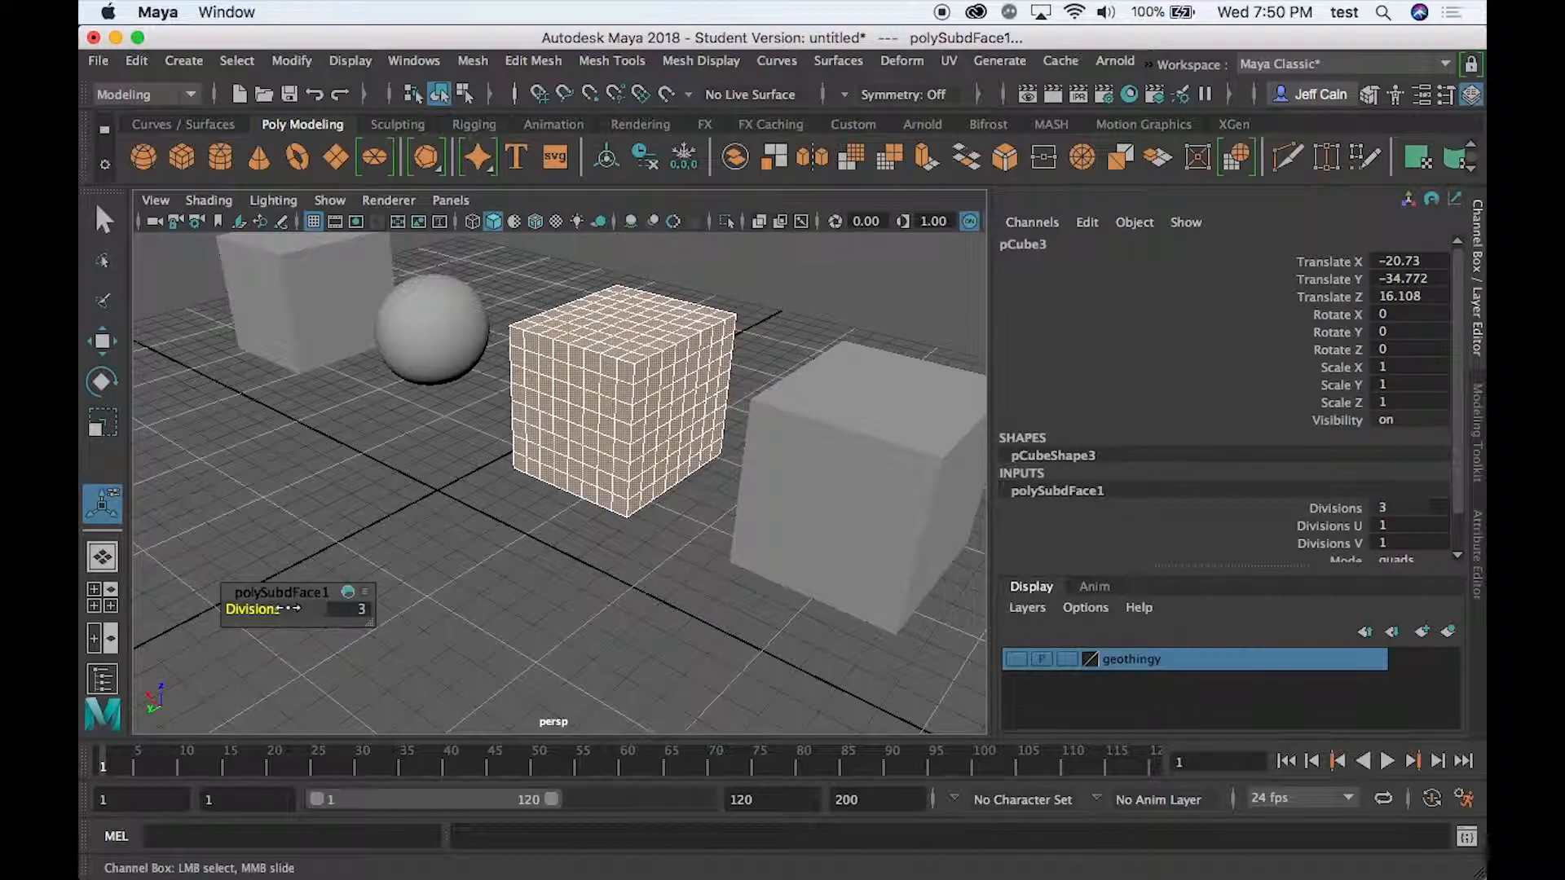
left_click_drag(289, 609, 259, 609)
- Add divisions to the fourth cube and set the divisions to 2
middle_click_drag(604, 576, 470, 486, "alt")
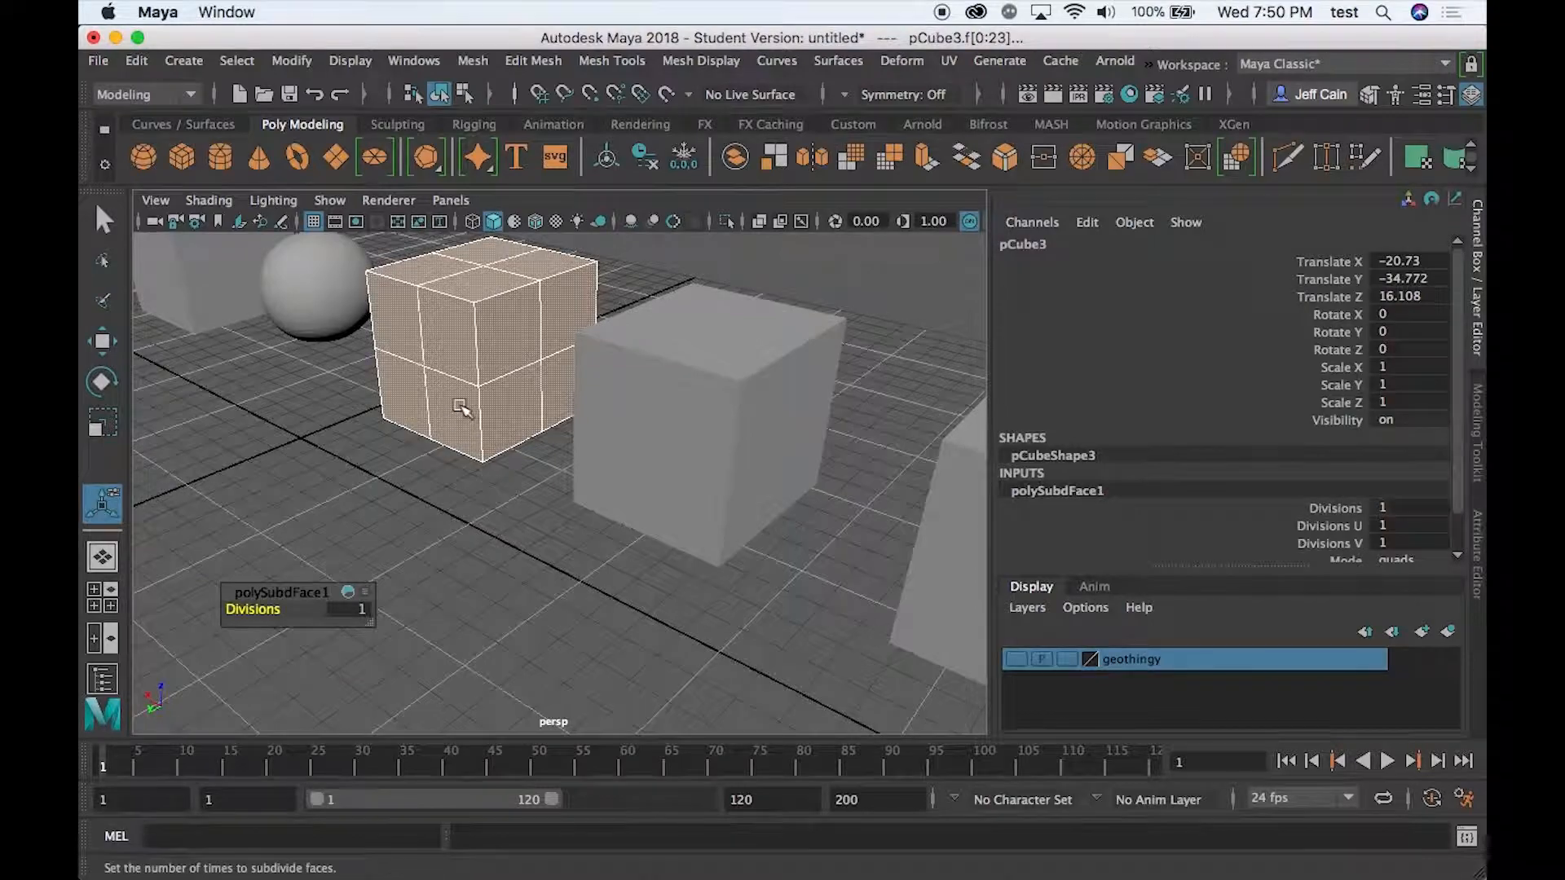
left_click(686, 433)
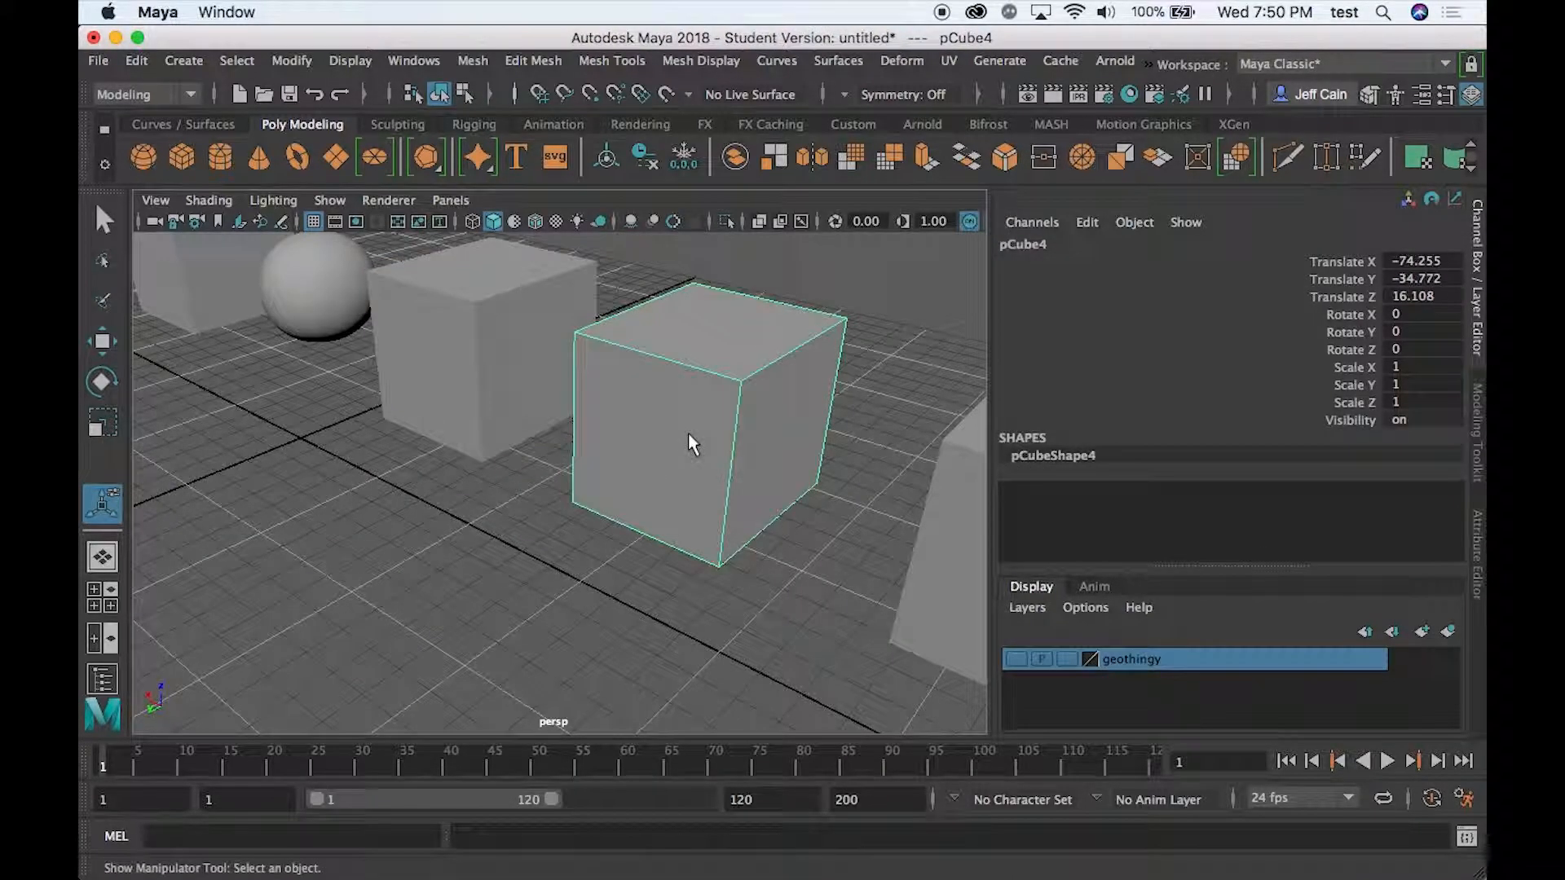
left_click(507, 65)
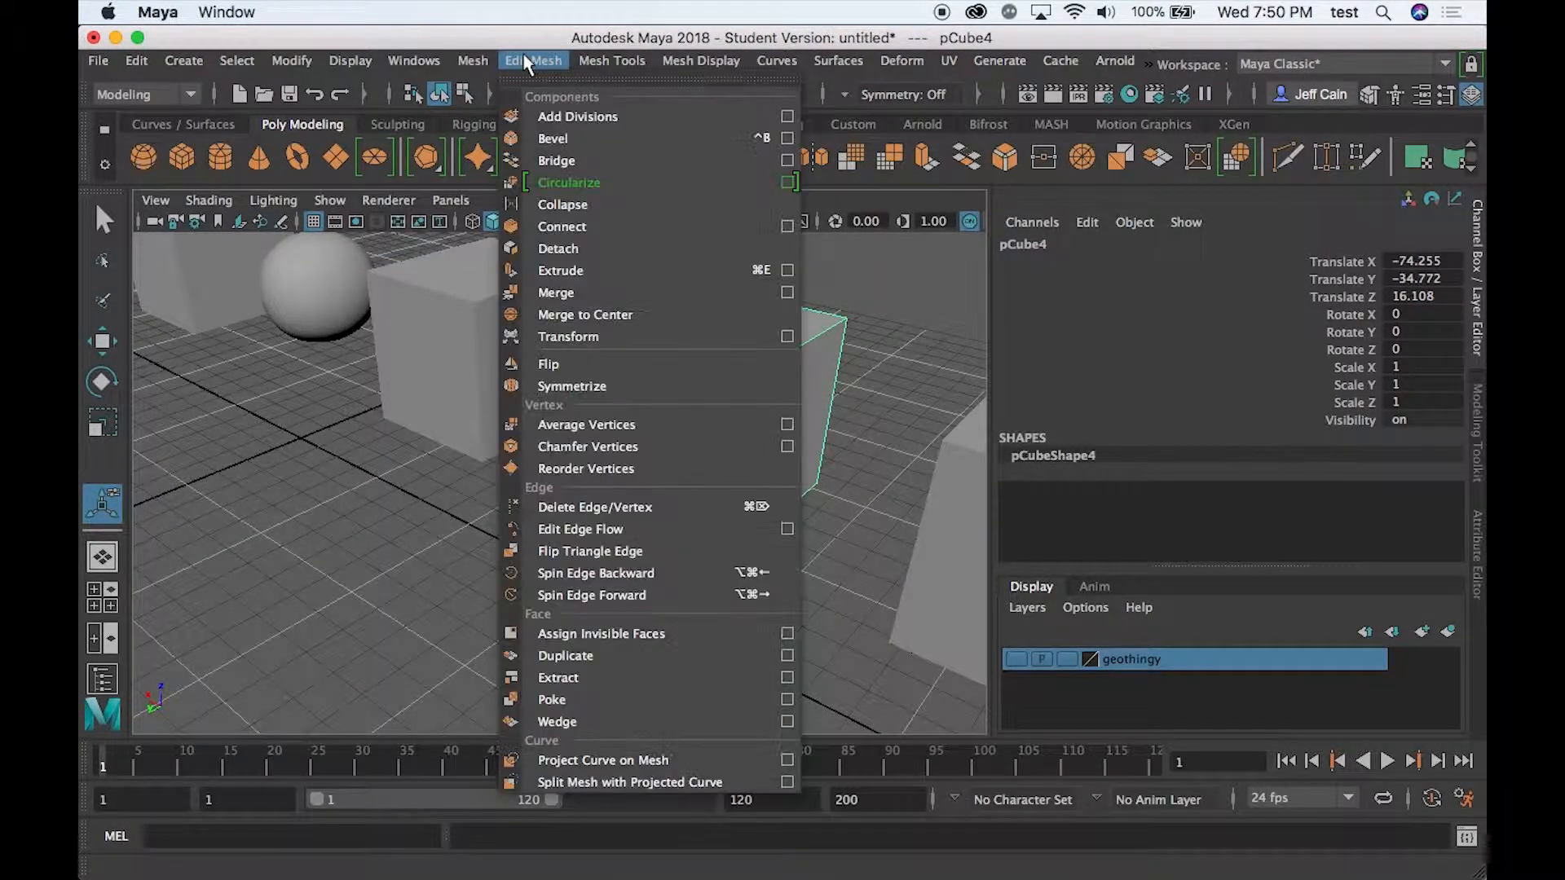
left_click(563, 115)
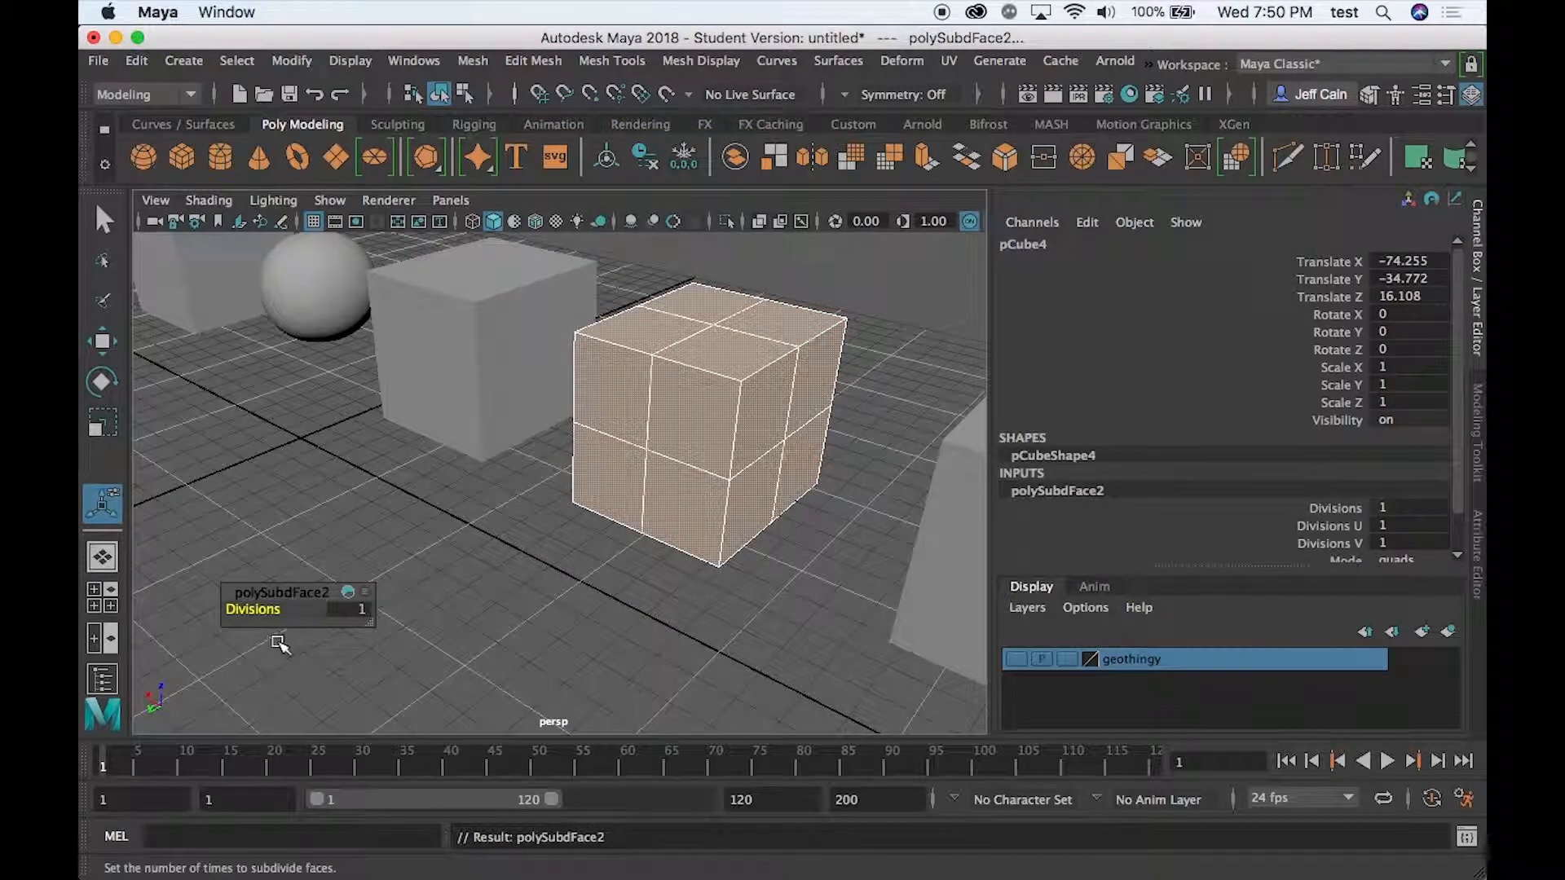
left_click_drag(249, 609, 255, 610)
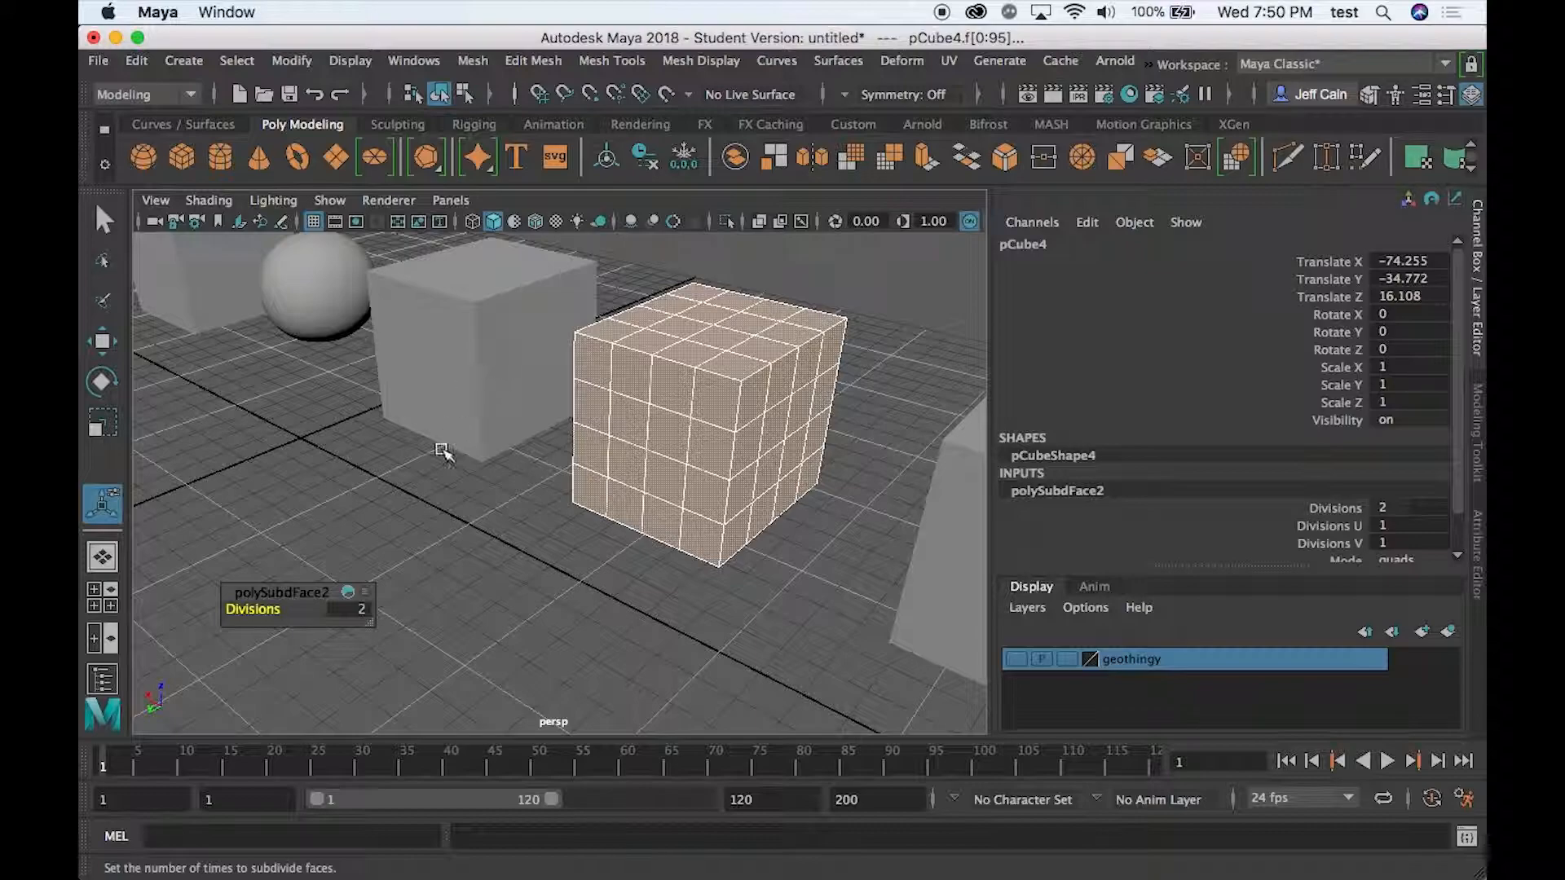
- Select the first cube, the divided third cube and the smoothed sphere in turn to compare their wireframes
left_click(350, 444)
left_click(229, 300)
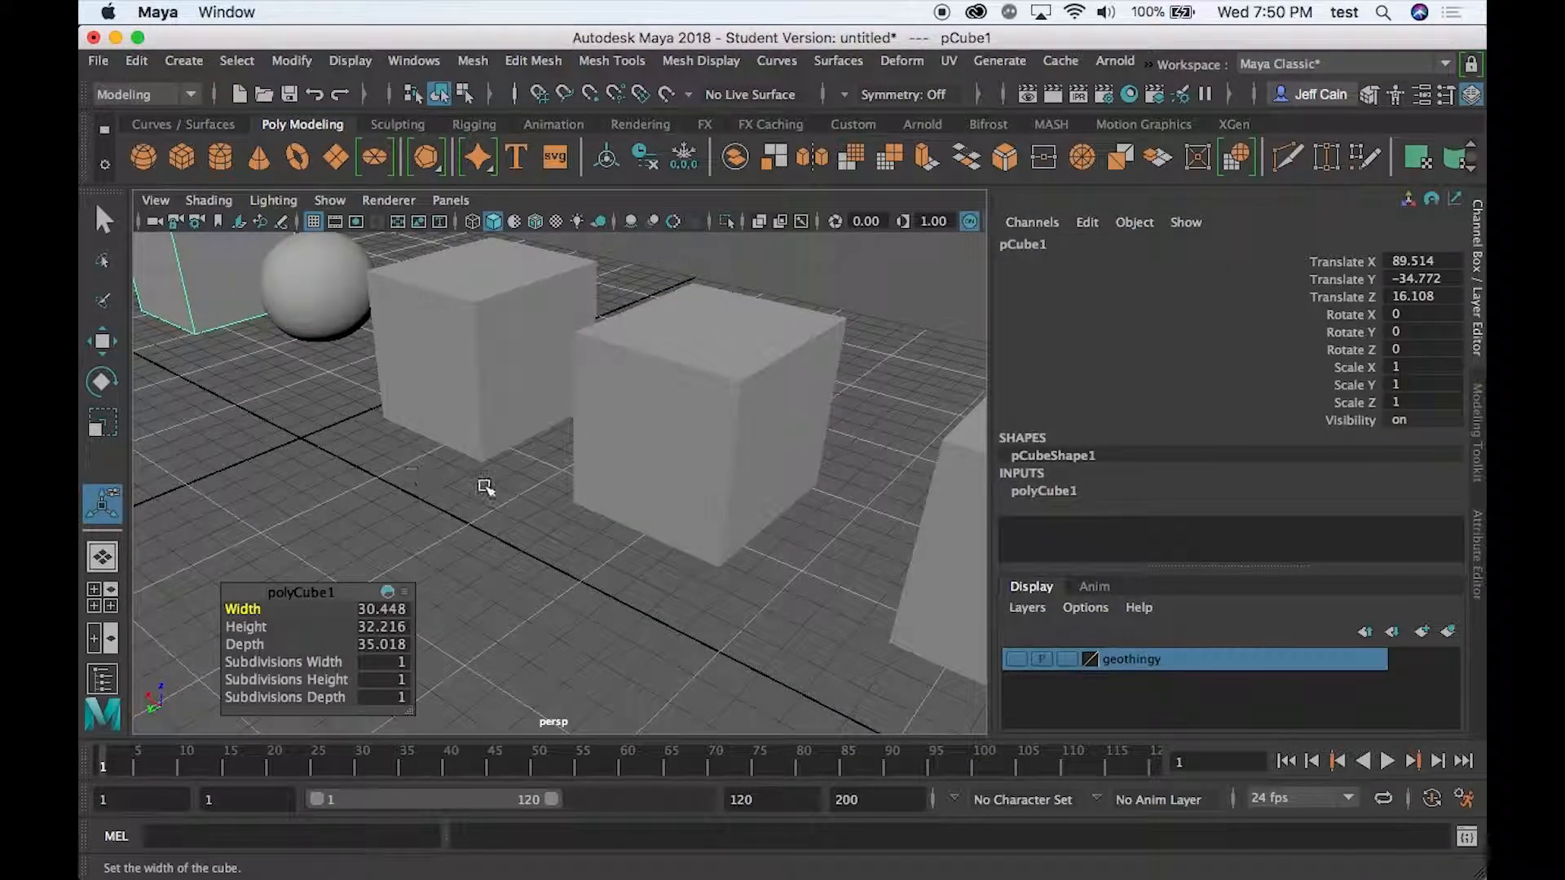
middle_click_drag(457, 489, 570, 594, "alt")
left_click(521, 648)
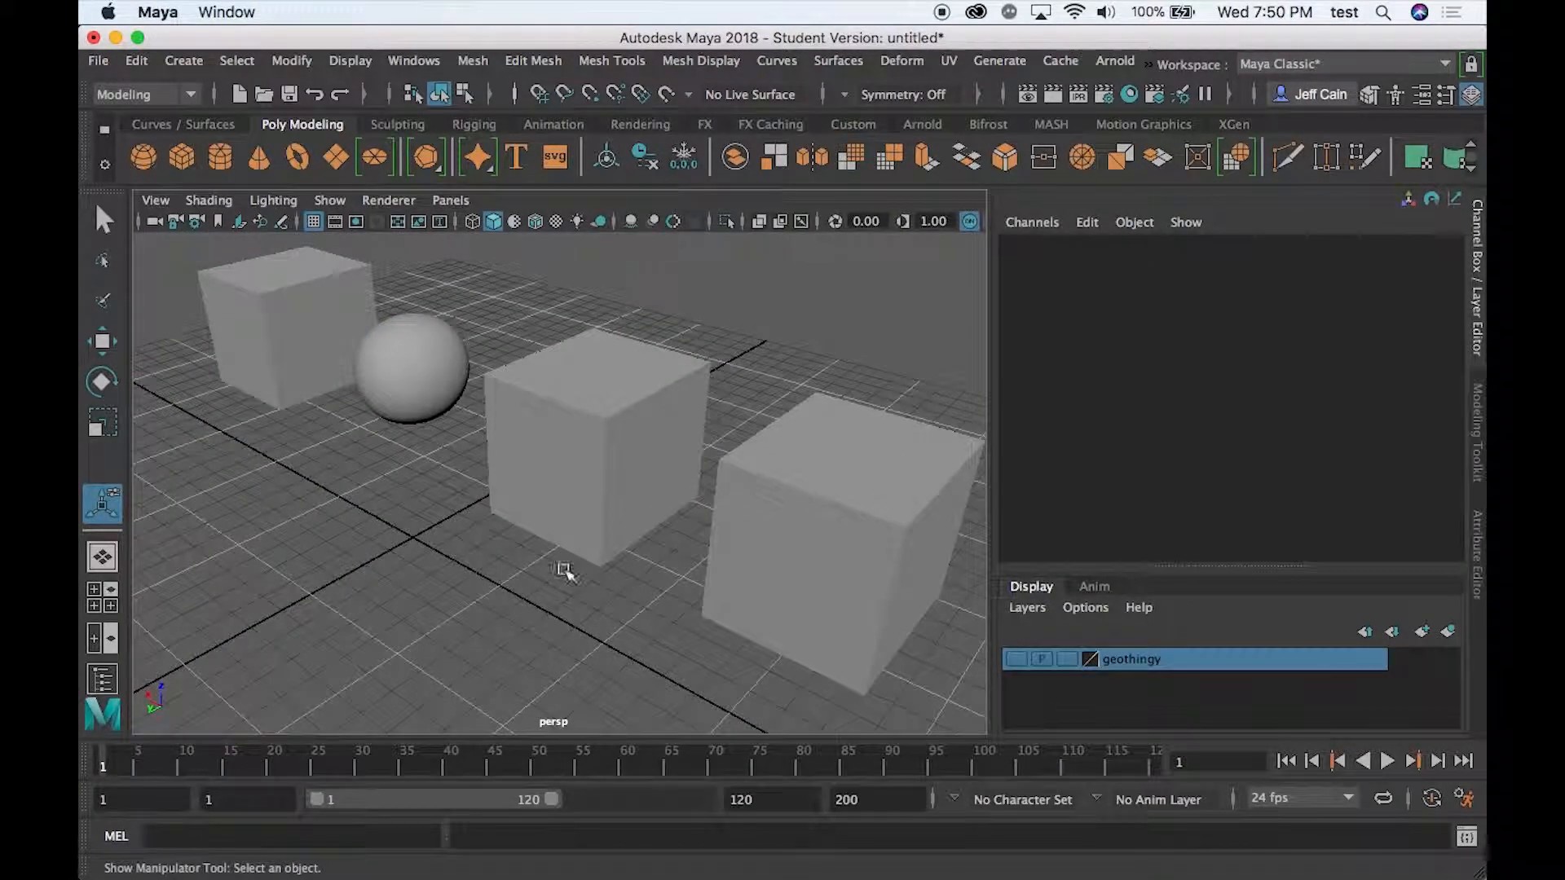
left_click(558, 505)
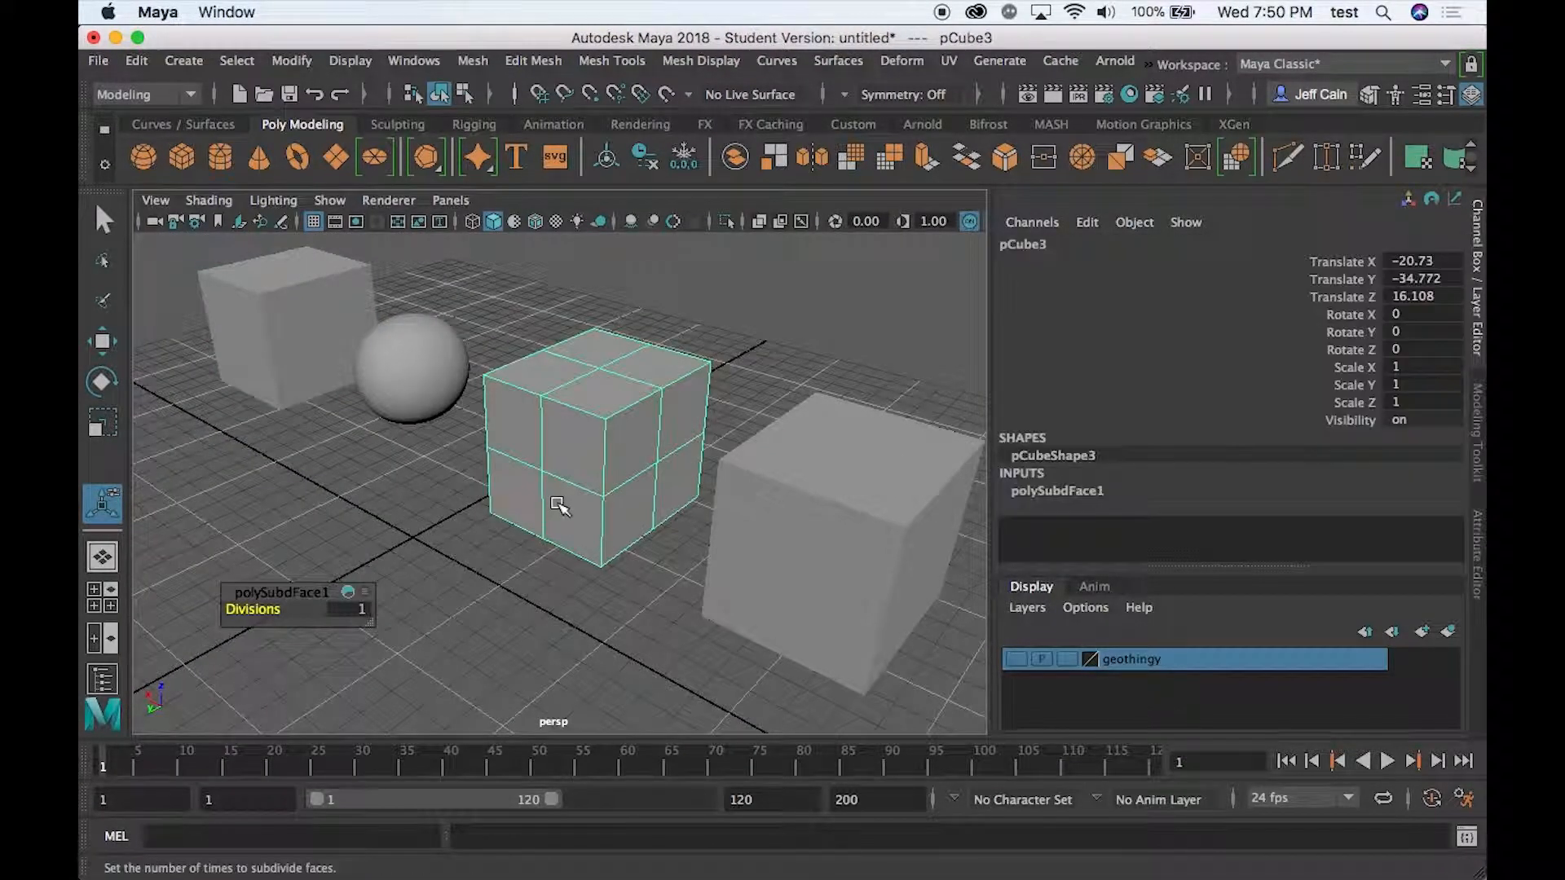
left_click(377, 358)
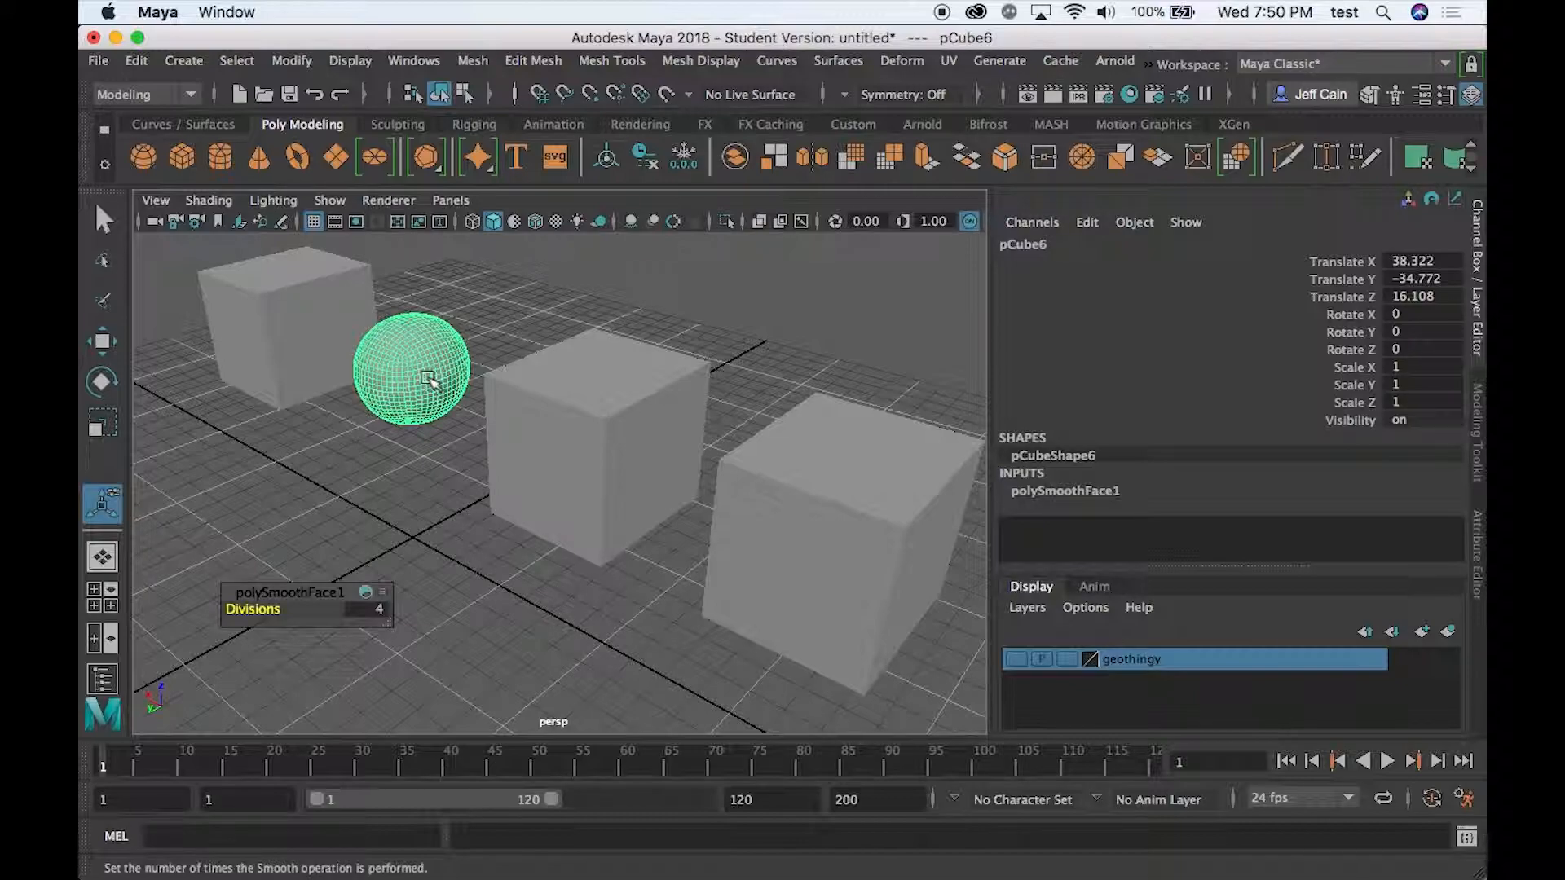
- Apply Smooth to the subdivided third cube with 1 division
left_click(559, 395)
left_click(536, 63)
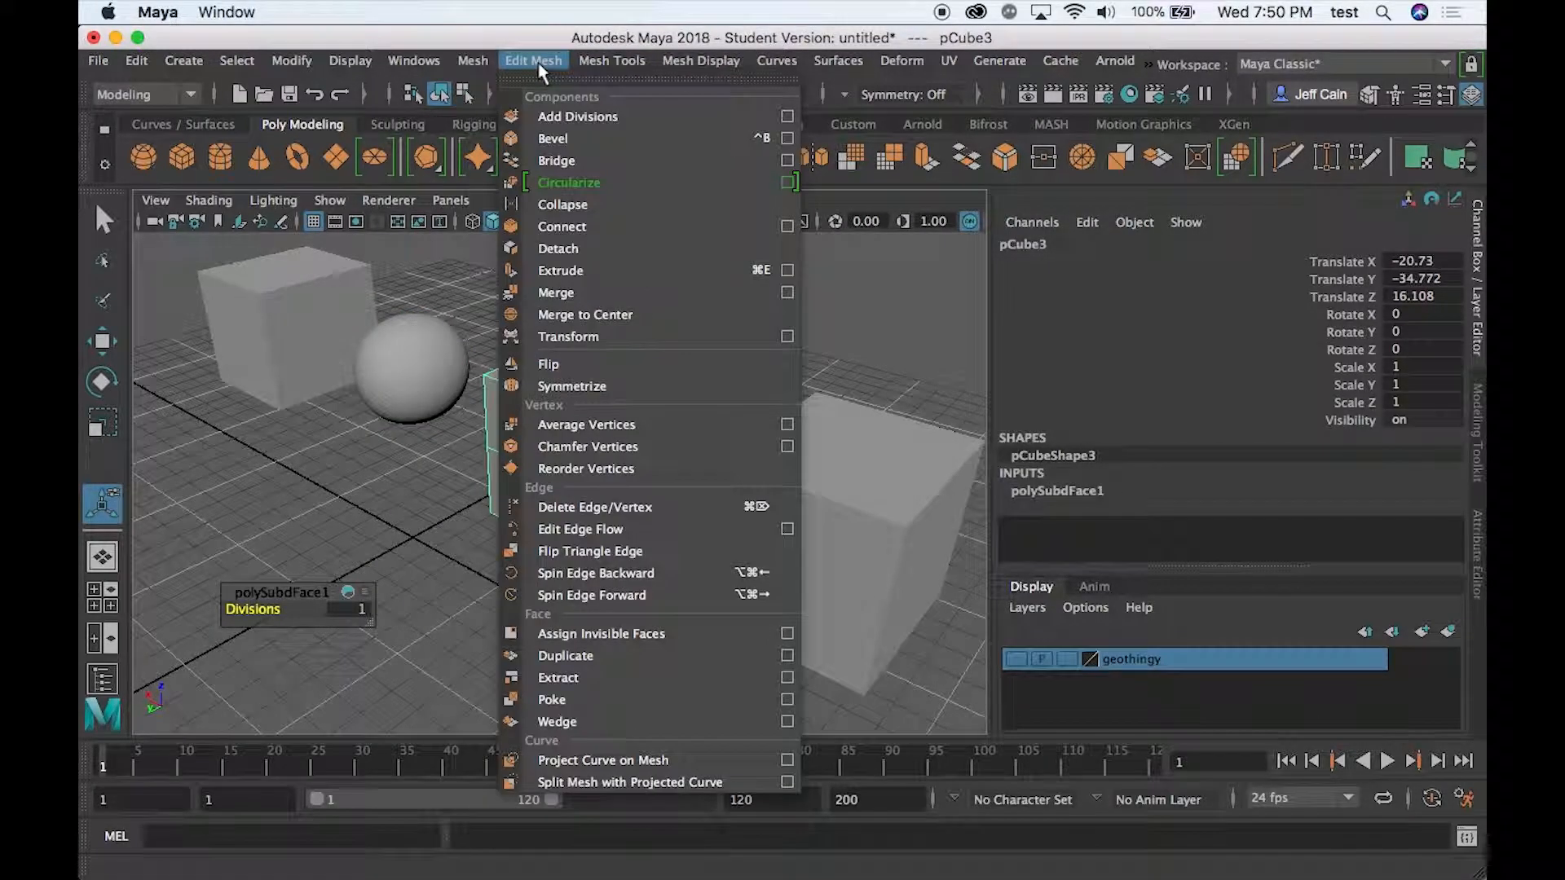
mouse_move(487, 60)
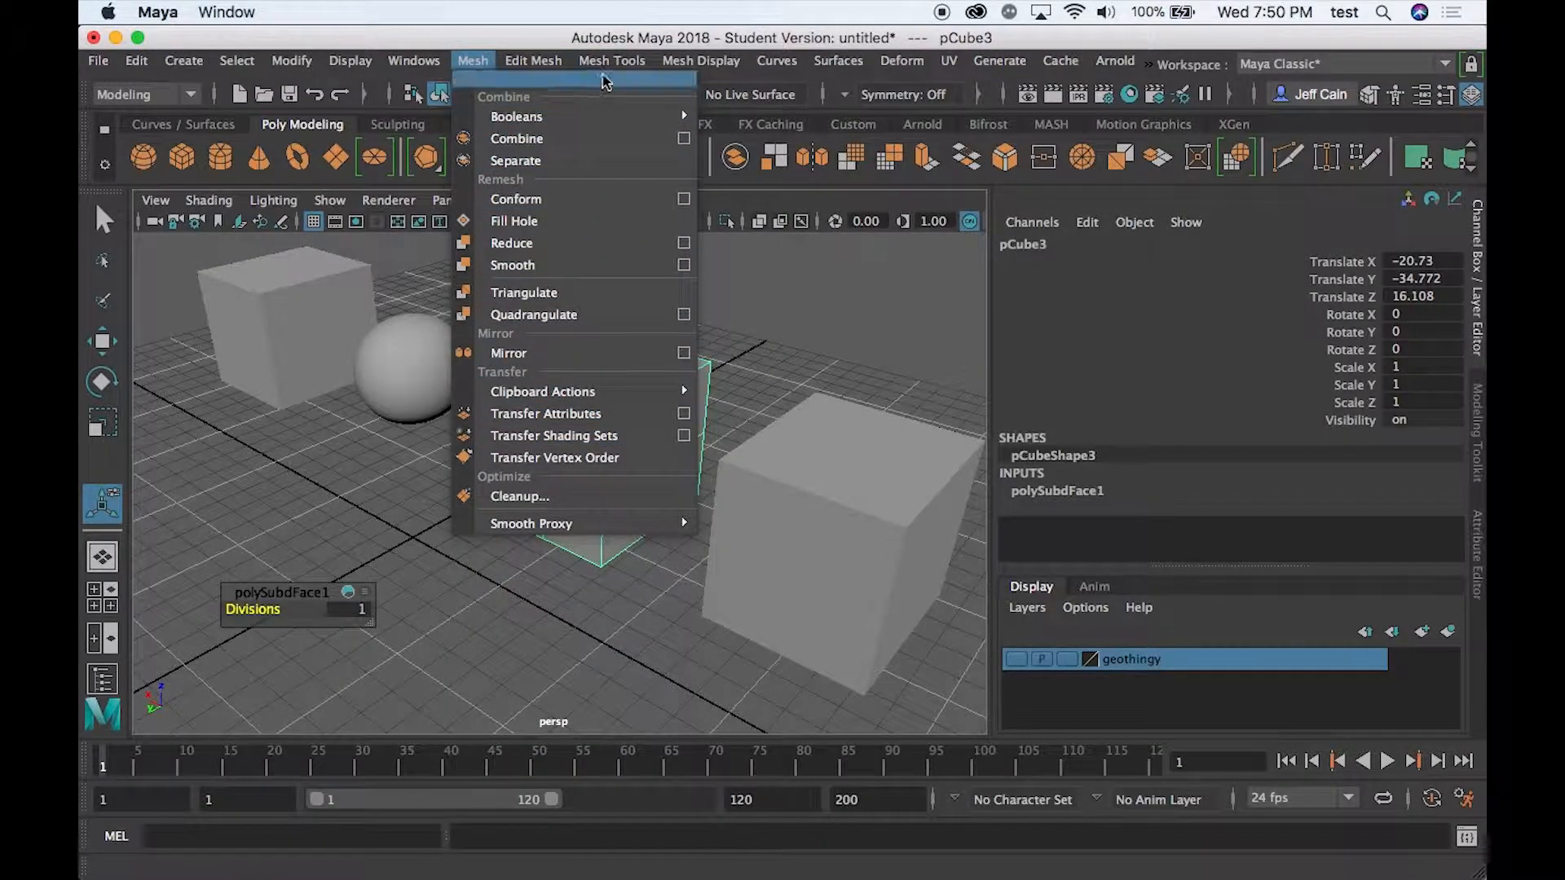
mouse_move(544, 62)
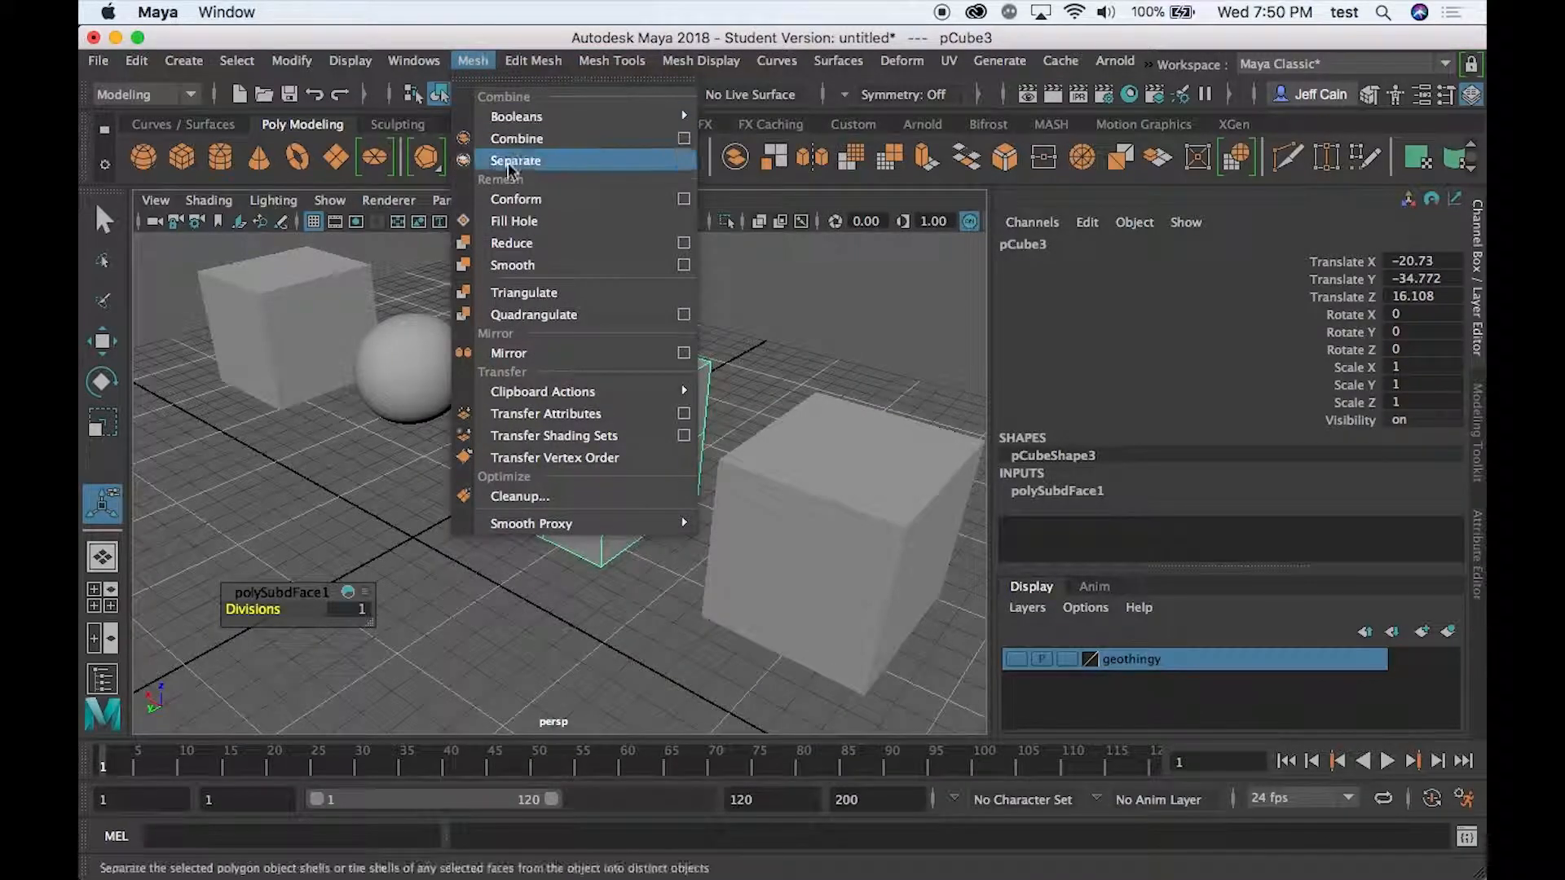
left_click(511, 266)
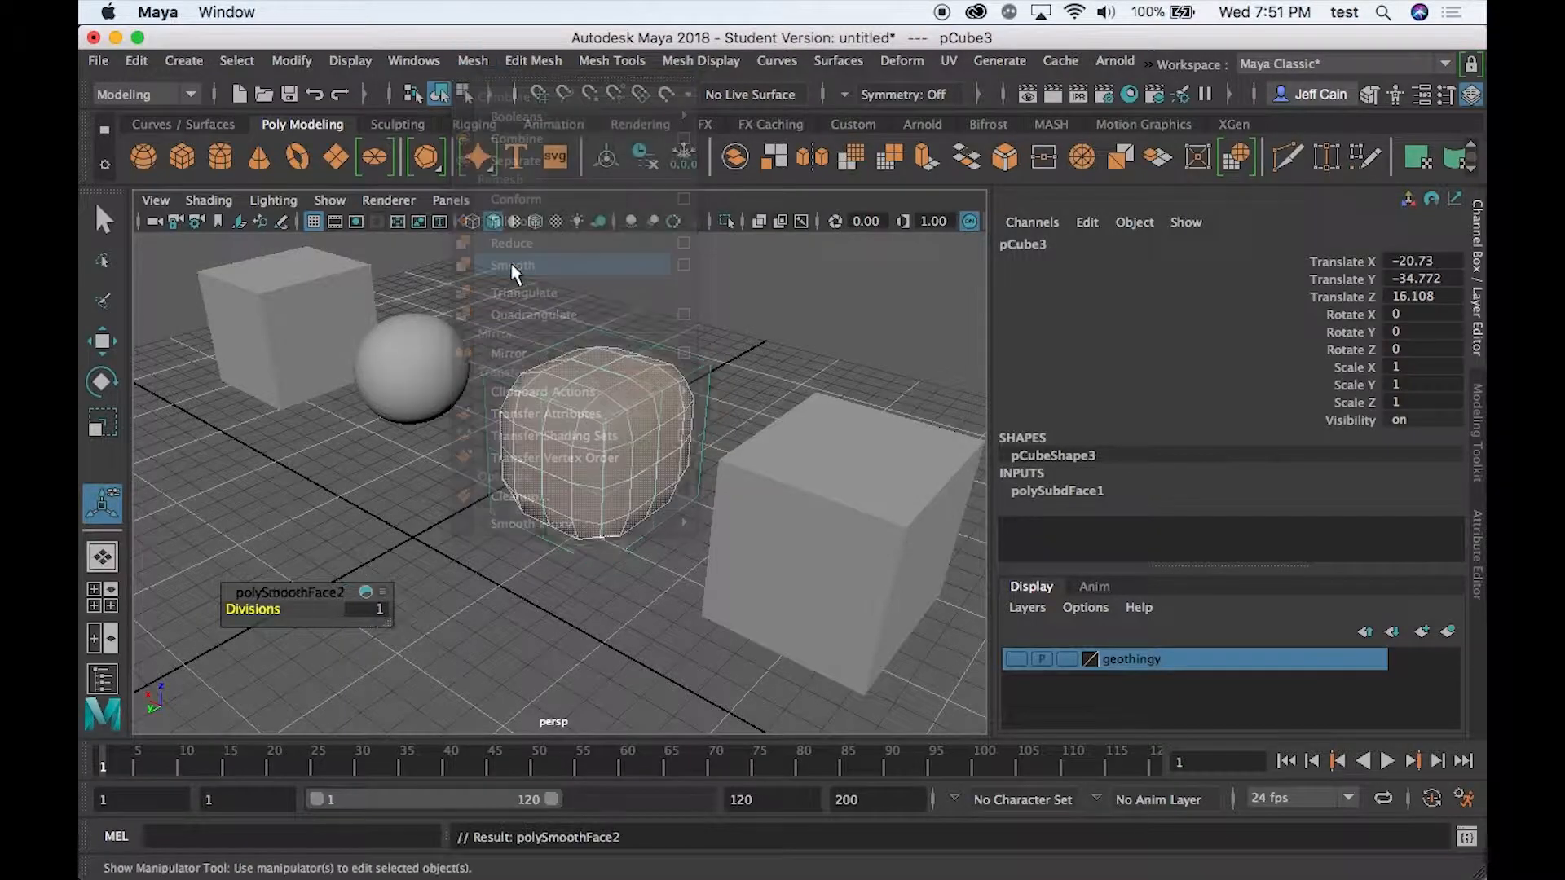
- Vary the third cube's smoothing divisions to 3 and 0 for comparison, finishing with the divisions set to 4
left_click_drag(253, 611, 280, 610)
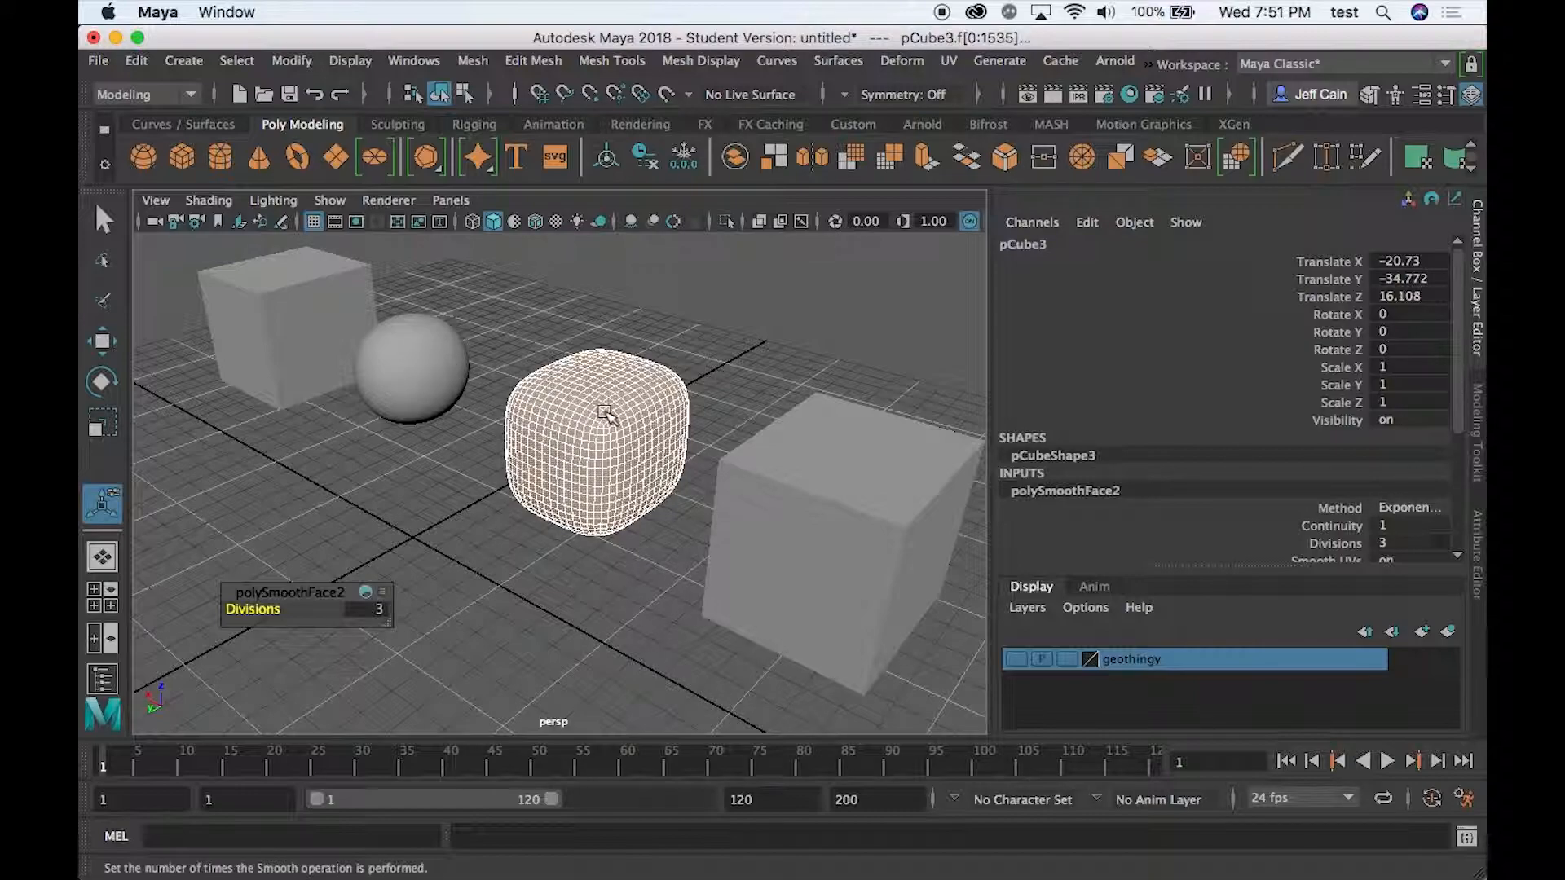
left_click_drag(269, 604, 232, 613)
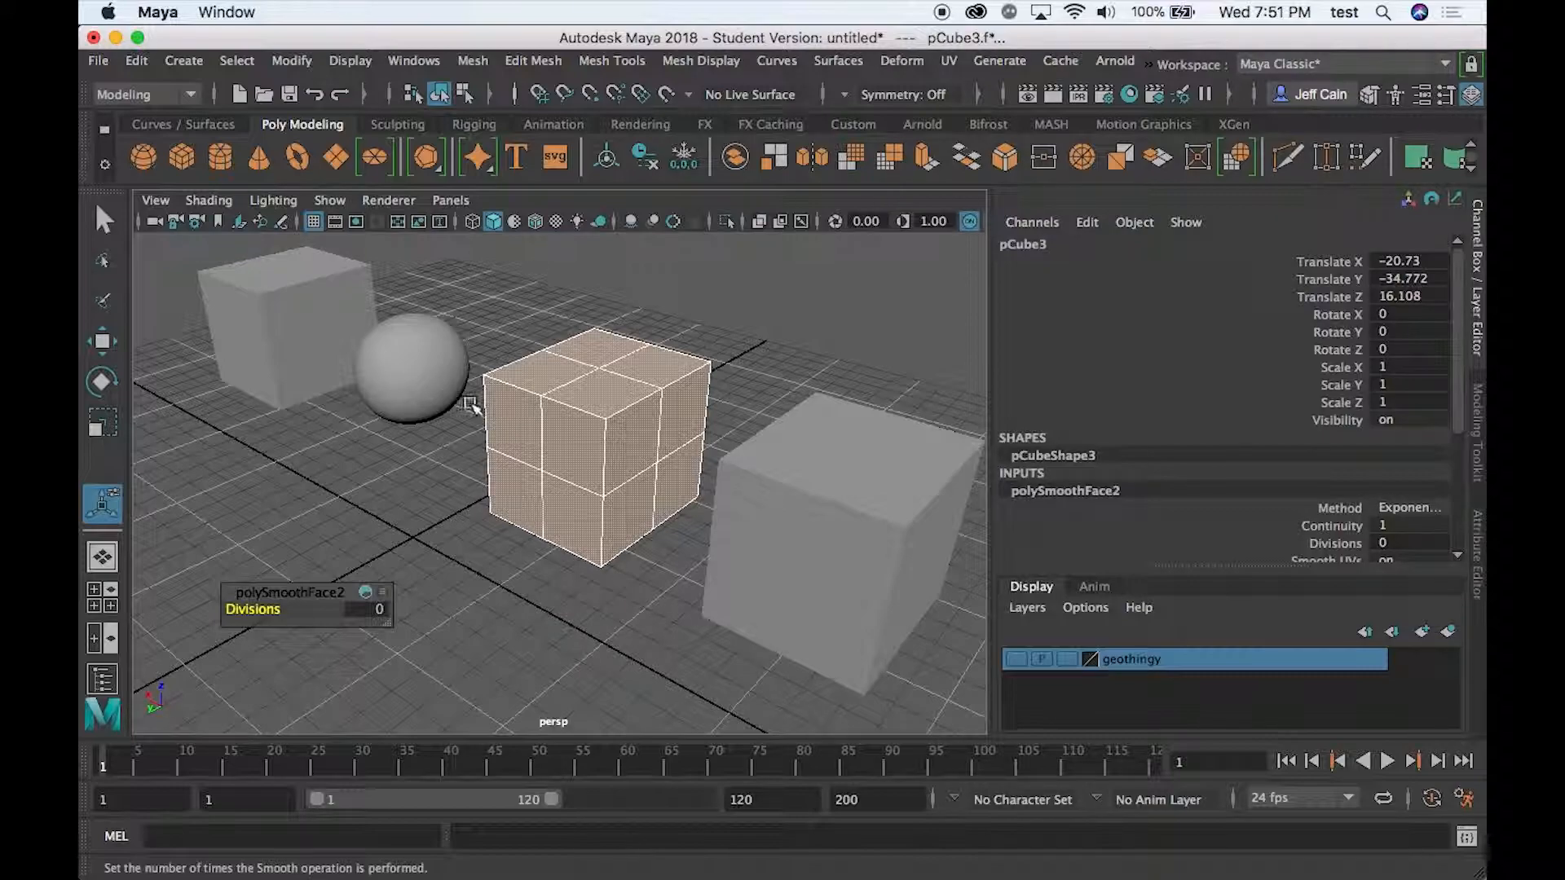
left_click_drag(269, 608, 315, 608)
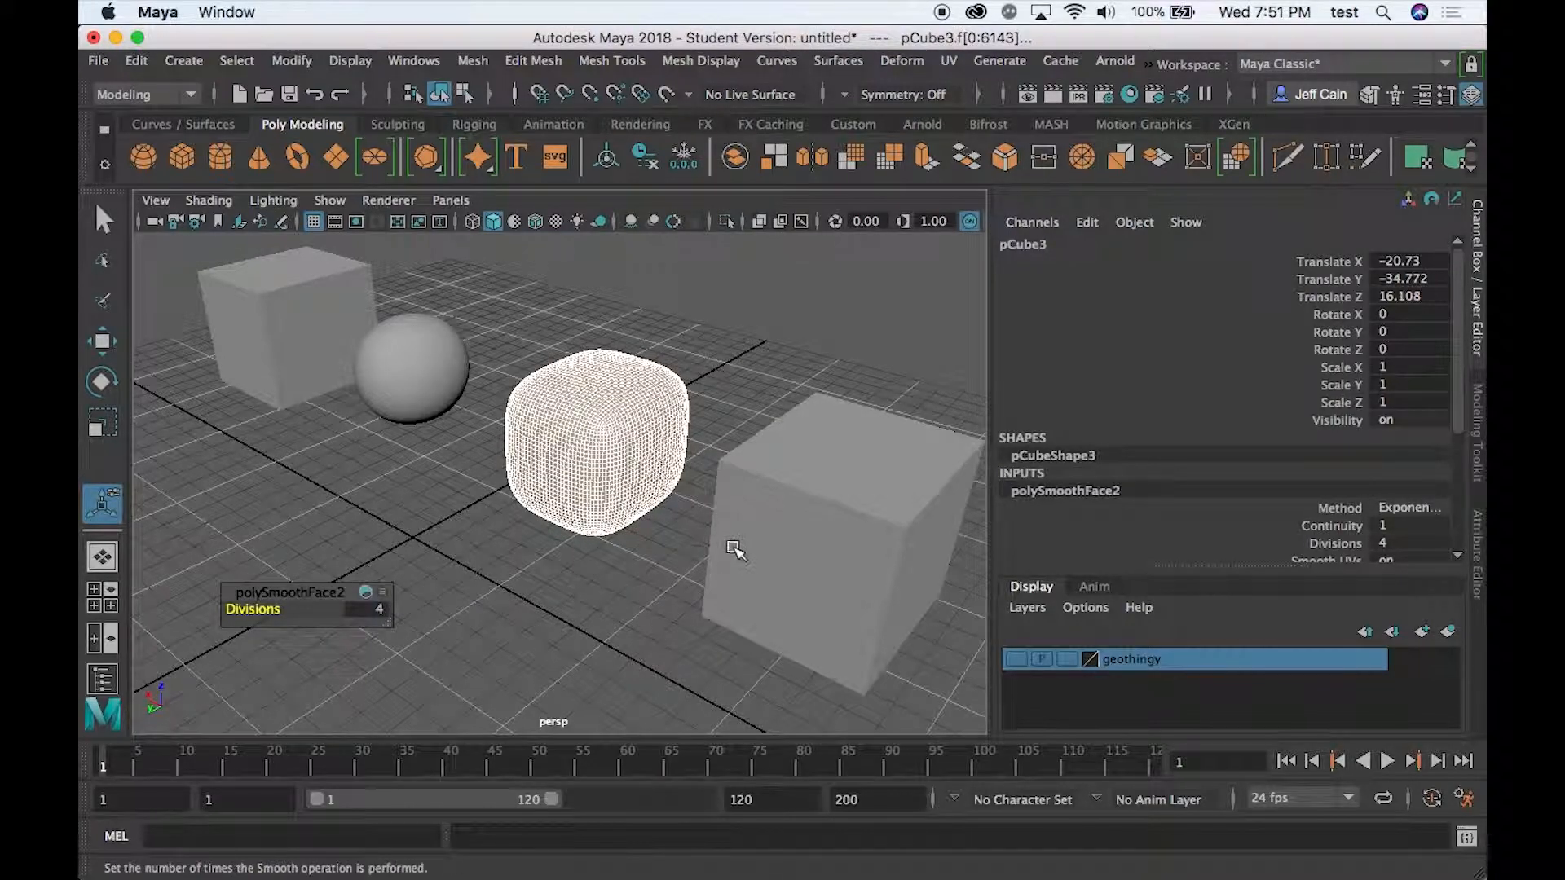
- Apply Smooth to the subdivided fourth cube, raise its smoothing divisions for softly rounded edges, and deselect it
left_click(796, 548)
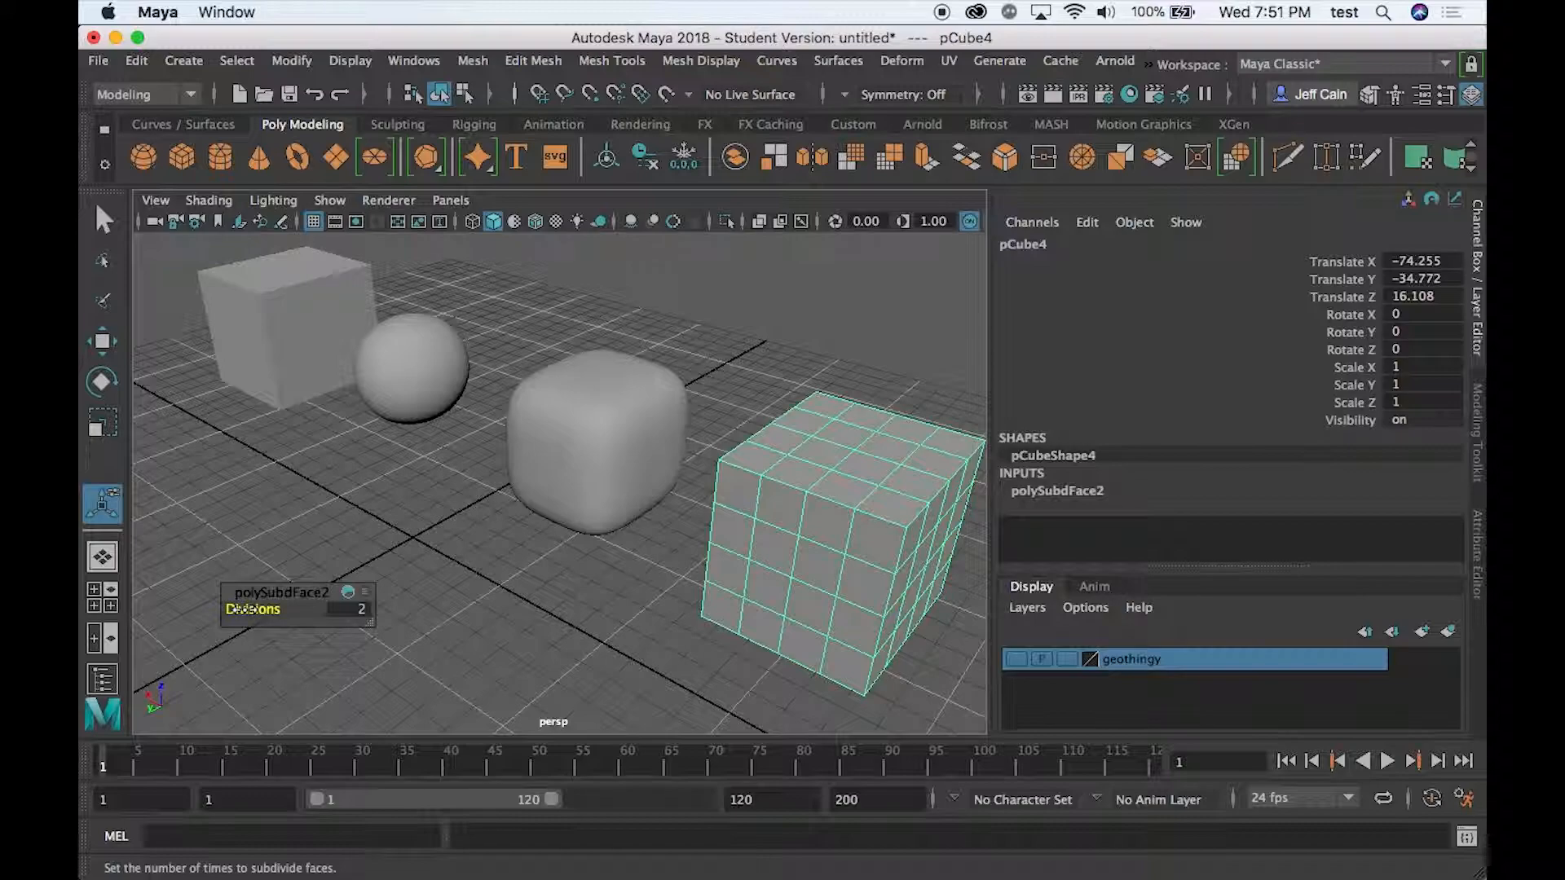
left_click_drag(243, 608, 241, 609)
left_click(476, 62)
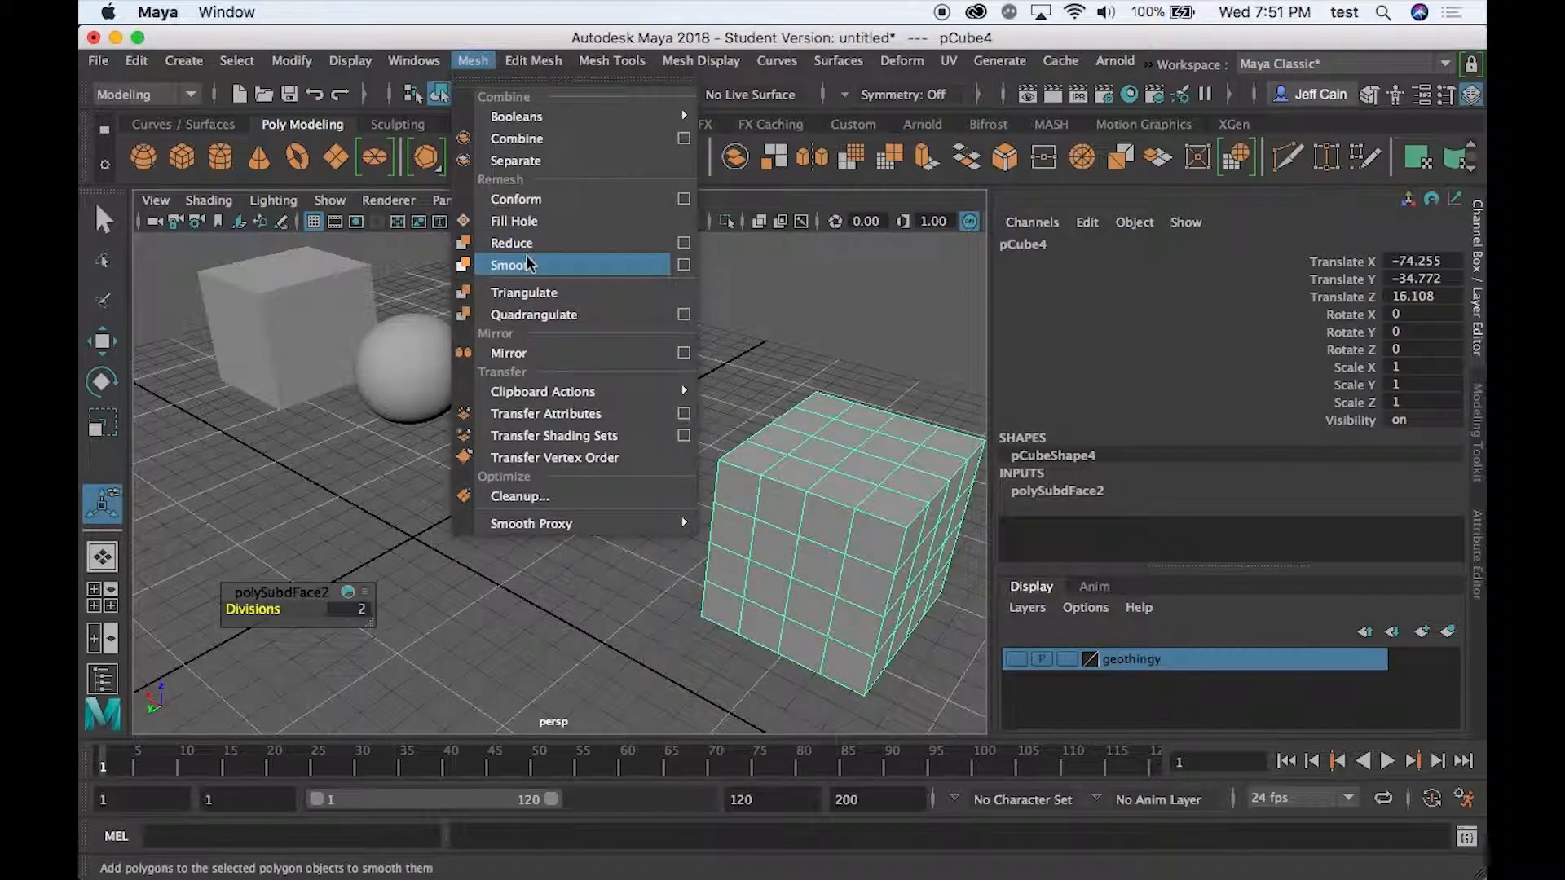
left_click(522, 264)
left_click_drag(248, 609, 344, 611)
left_click(577, 611)
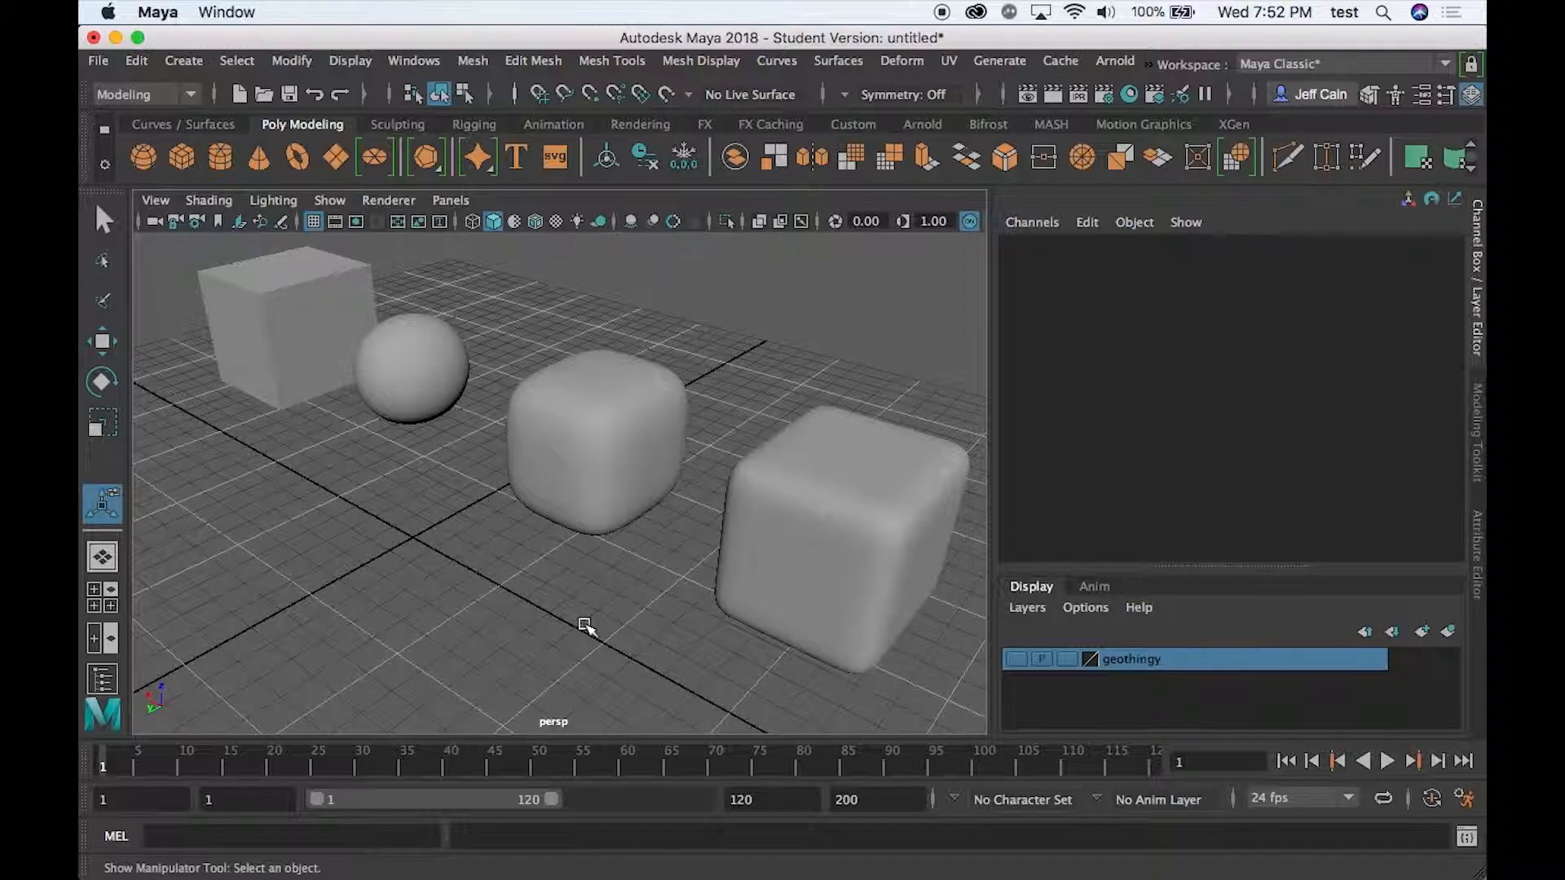
- Compare the first and third cubes, dropping the third cube's smoothing divisions to 0 and restoring them to 4
left_click(276, 329)
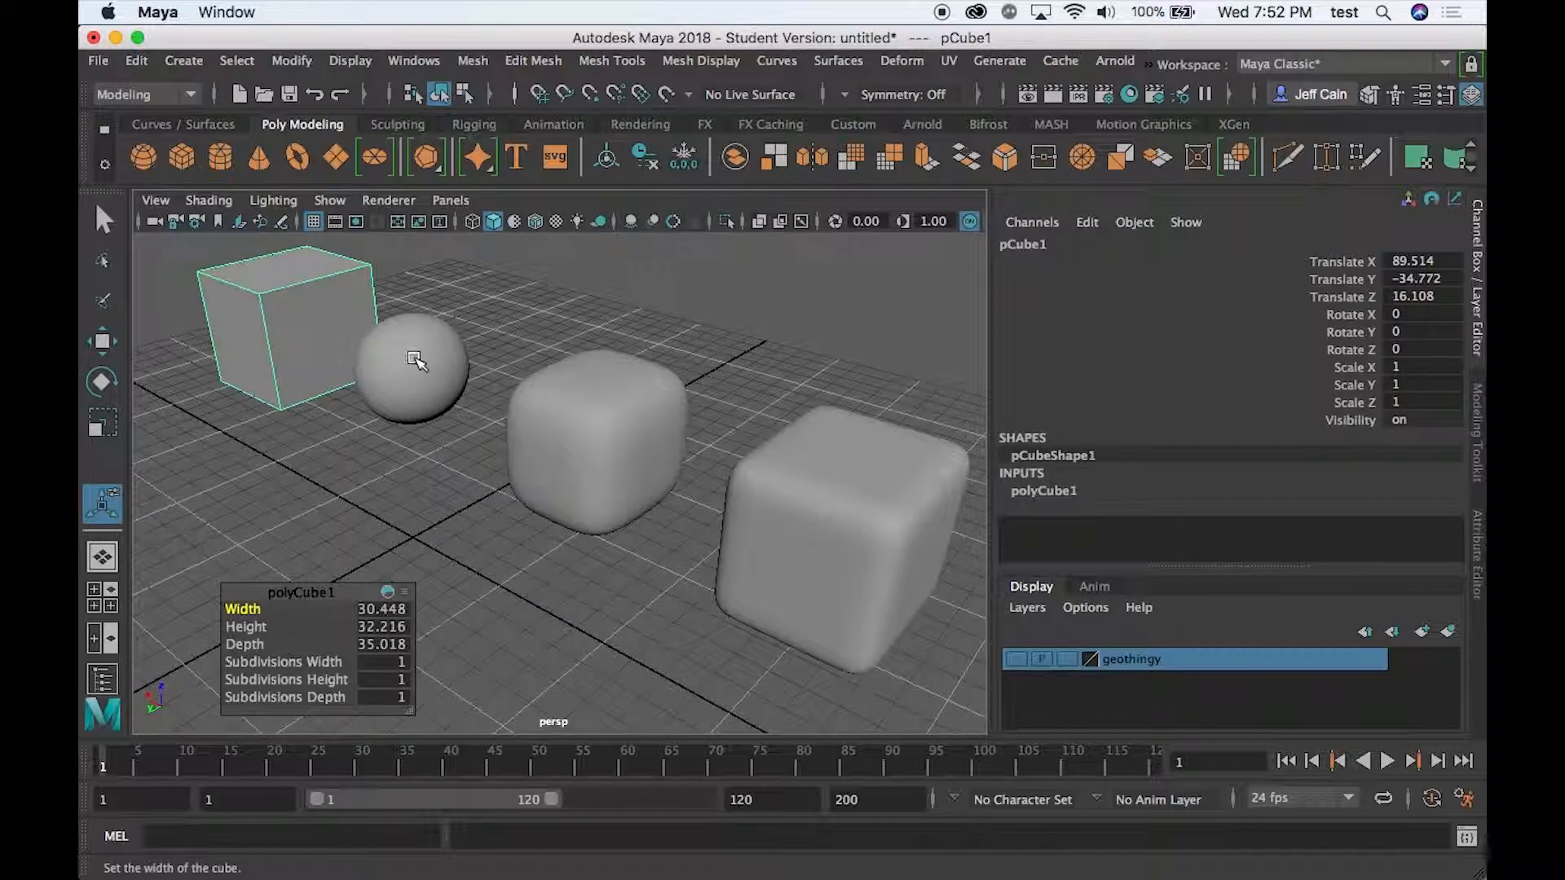
left_click(602, 421)
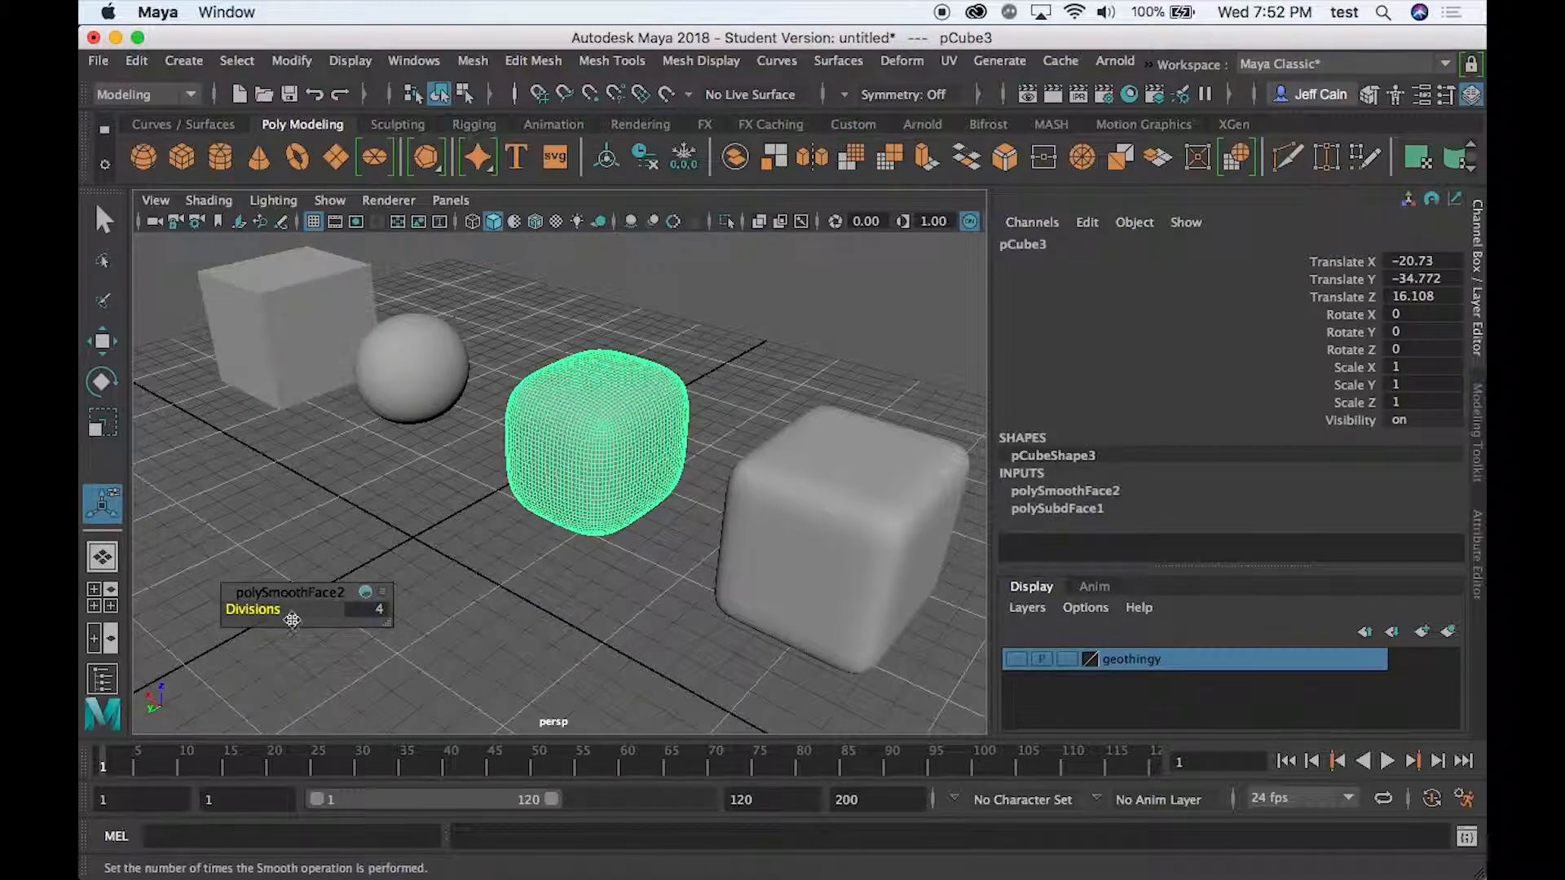
left_click_drag(269, 609, 221, 609)
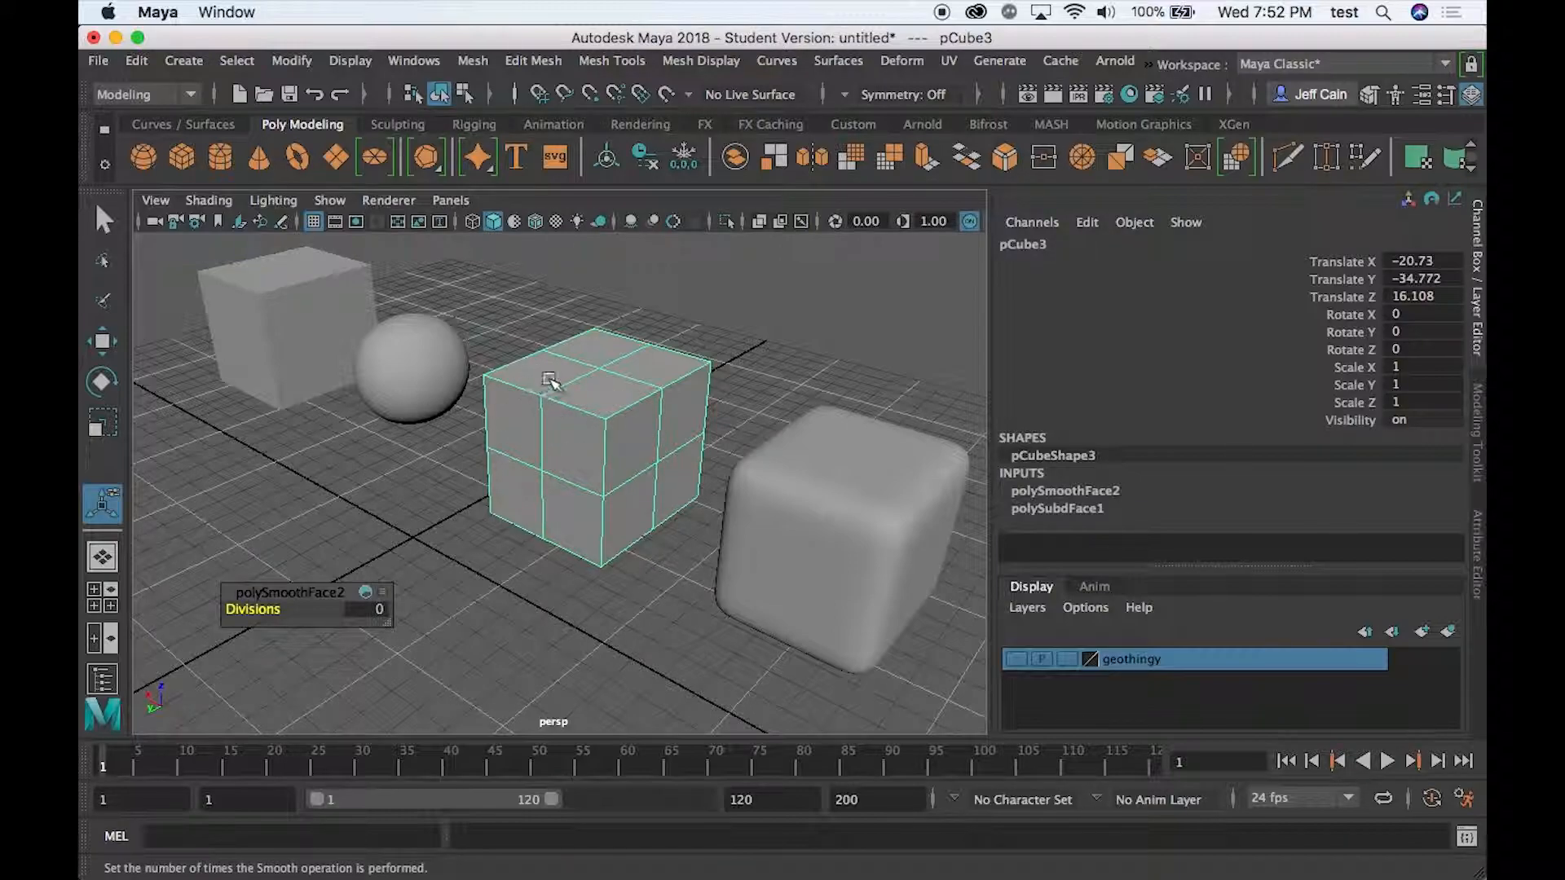
left_click_drag(251, 610, 307, 608)
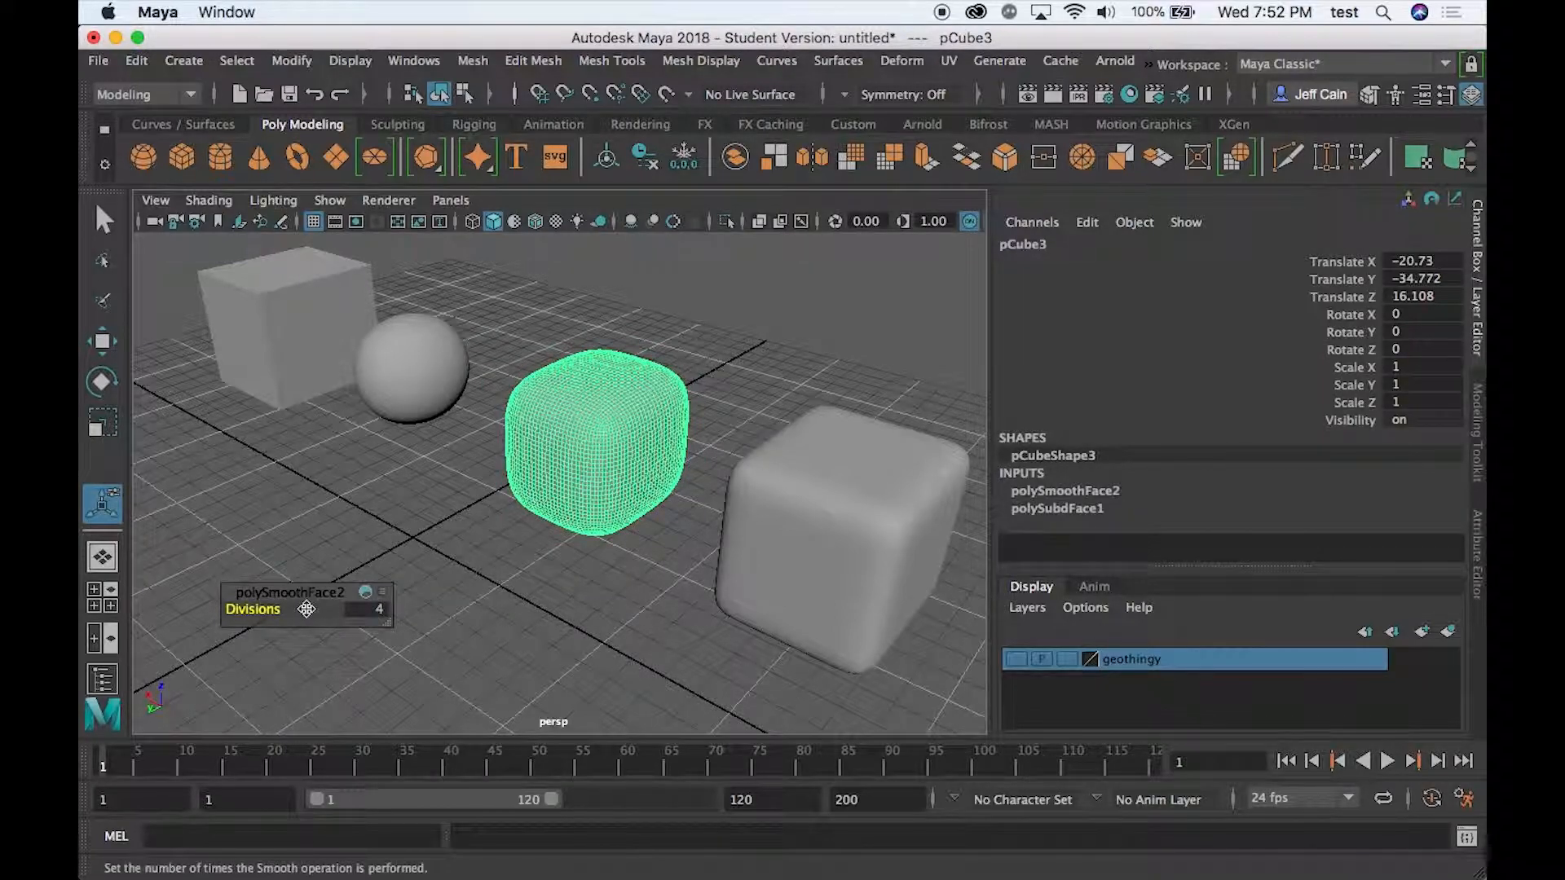
left_click(517, 611)
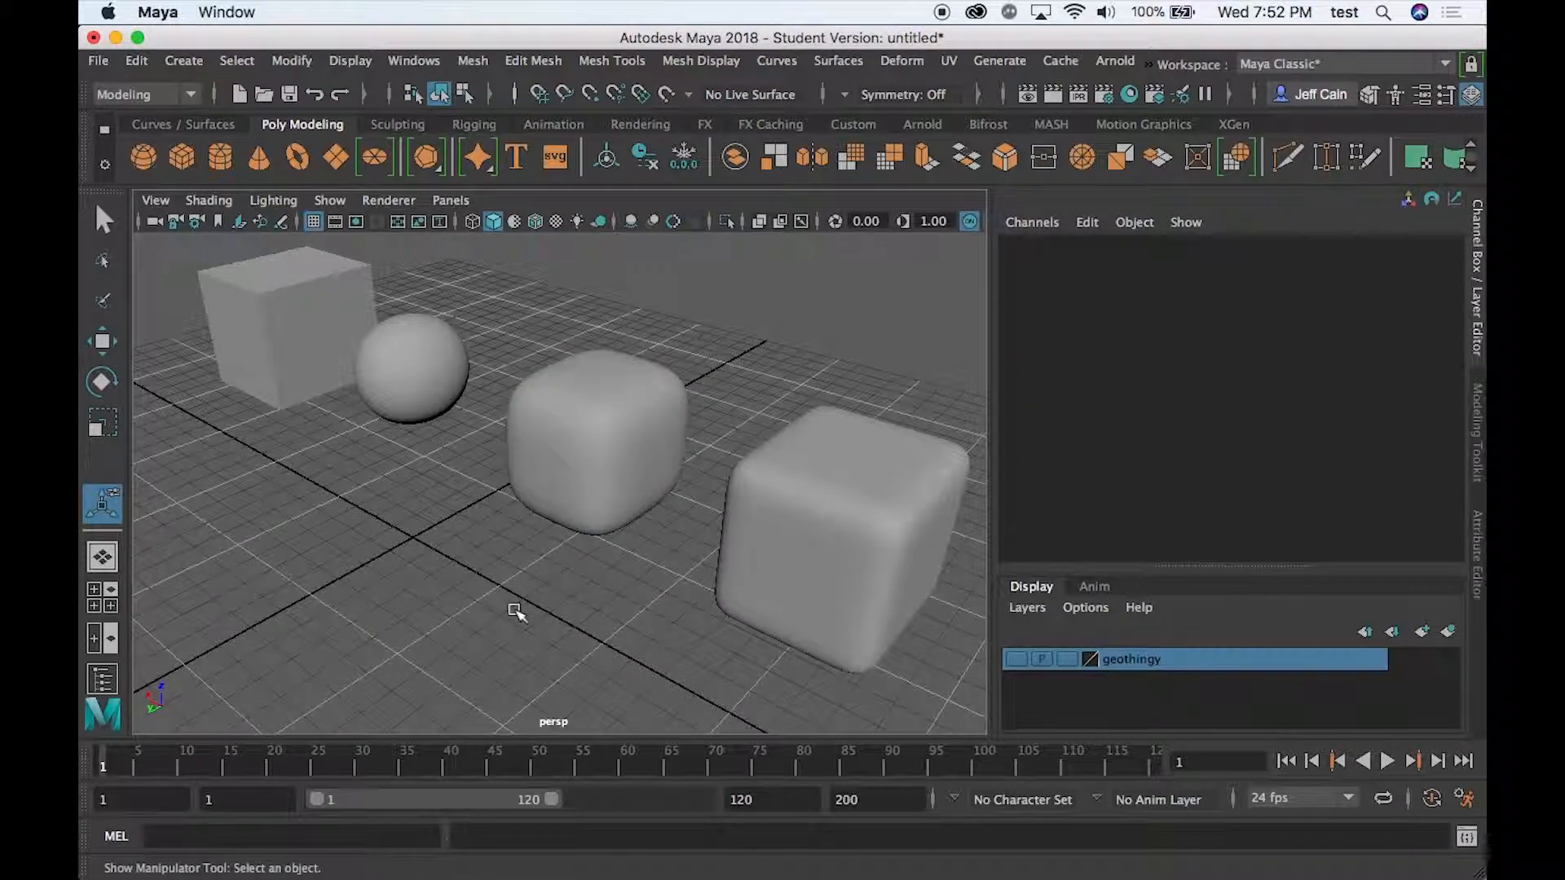